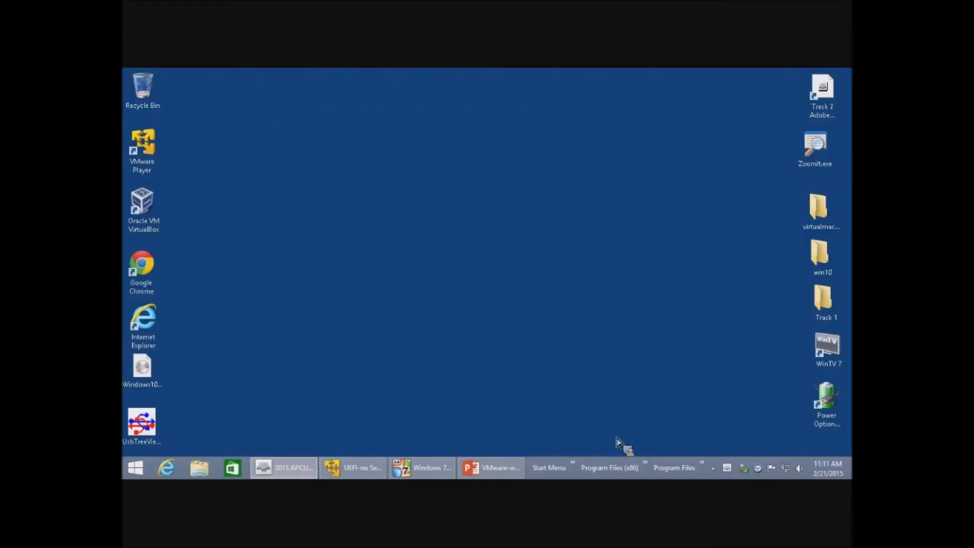
# Launch ZoomIt from the desktop, allow the file to run and accept its default settings.
pyautogui.click(815, 267)
pyautogui.click(747, 309)
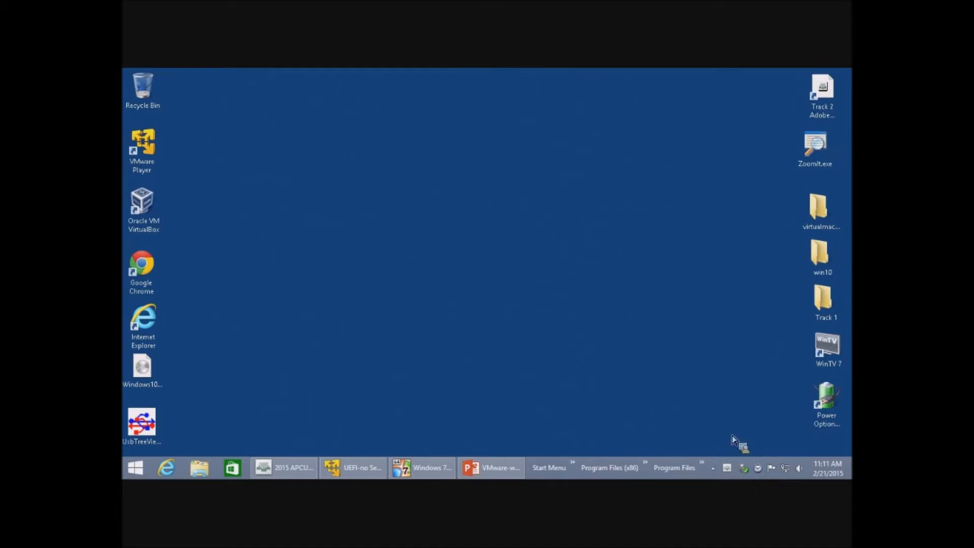
pyautogui.doubleClick(831, 149)
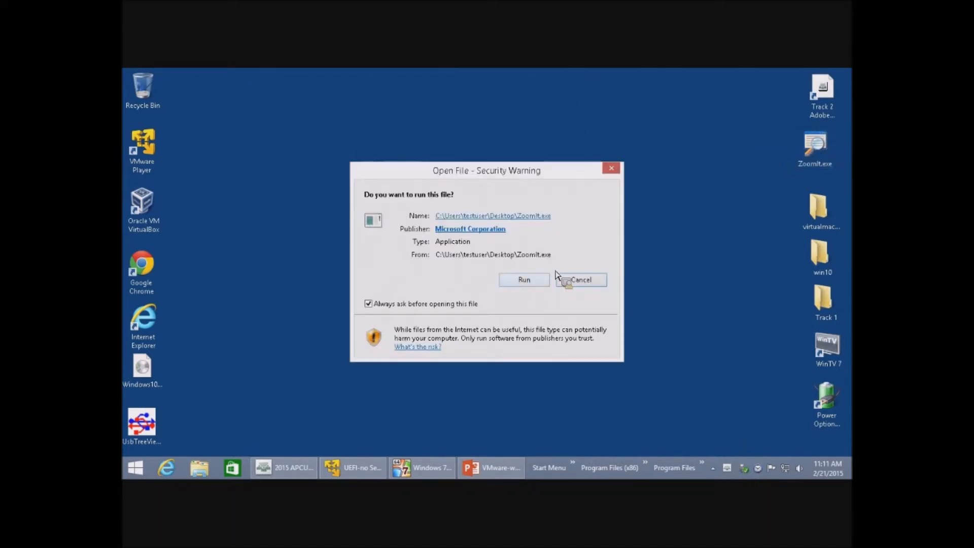
pyautogui.click(524, 281)
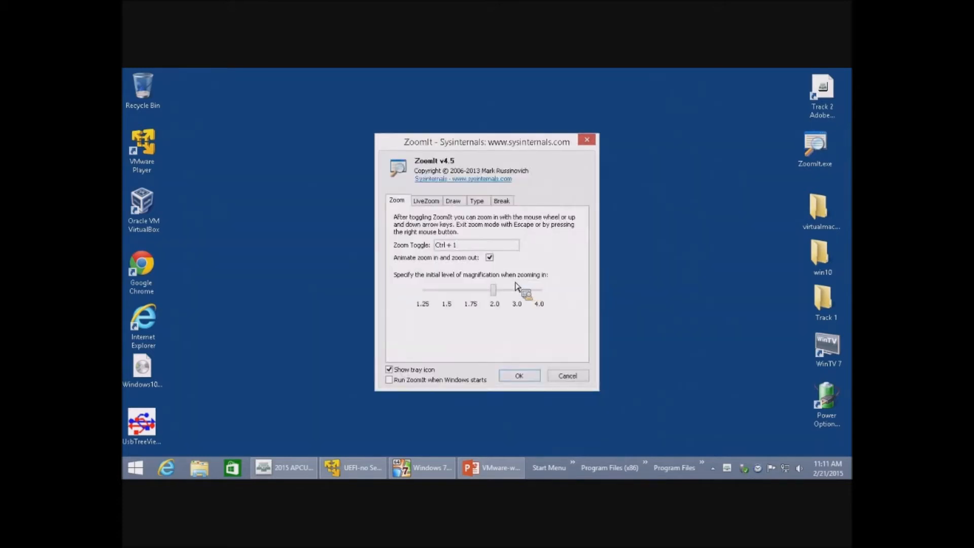
pyautogui.click(535, 378)
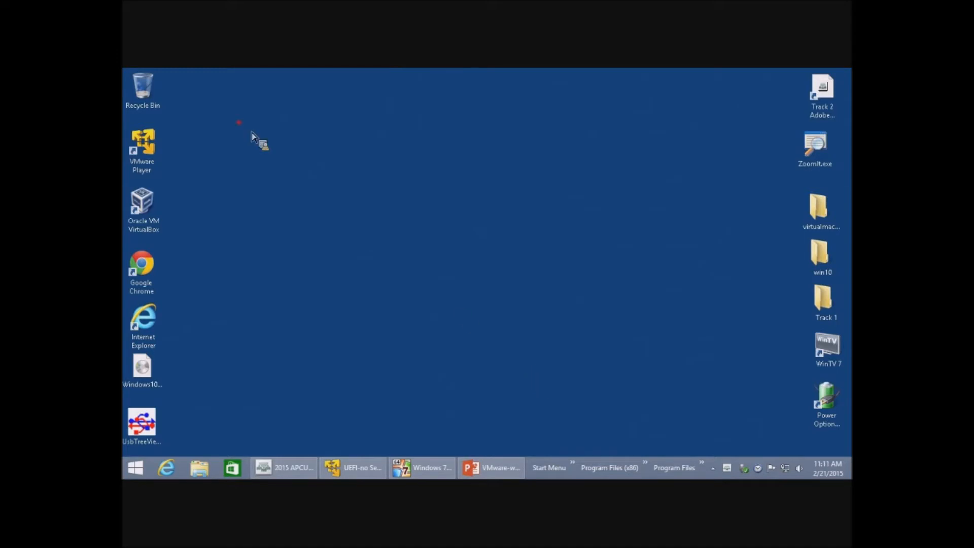
# Mark the four open taskbar windows with red freehand strokes in ZoomIt and clear the annotations.
pyautogui.moveTo(277, 396)
pyautogui.mouseDown()
pyautogui.moveTo(282, 457)
pyautogui.moveTo(304, 476)
pyautogui.mouseUp()
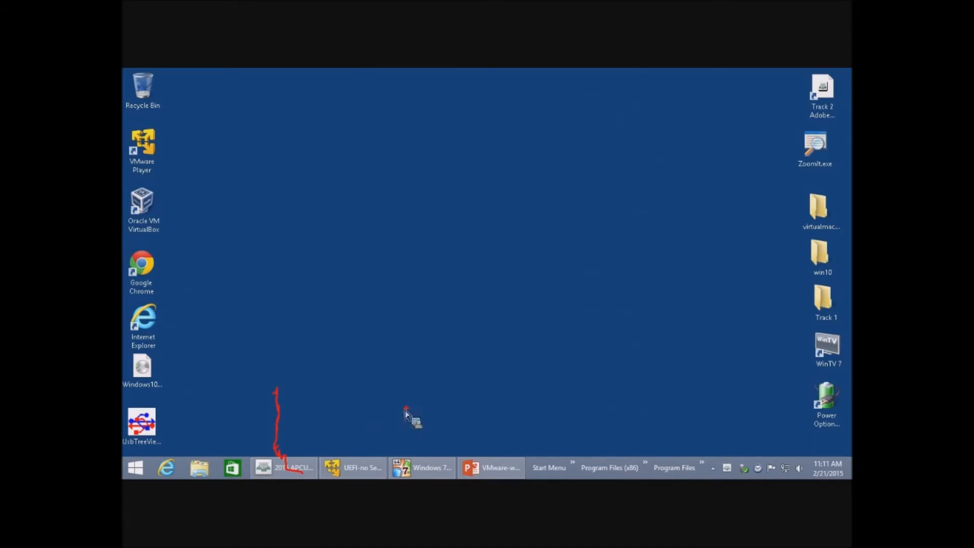
pyautogui.moveTo(346, 410); pyautogui.dragTo(374, 472)
pyautogui.moveTo(429, 423); pyautogui.dragTo(430, 474)
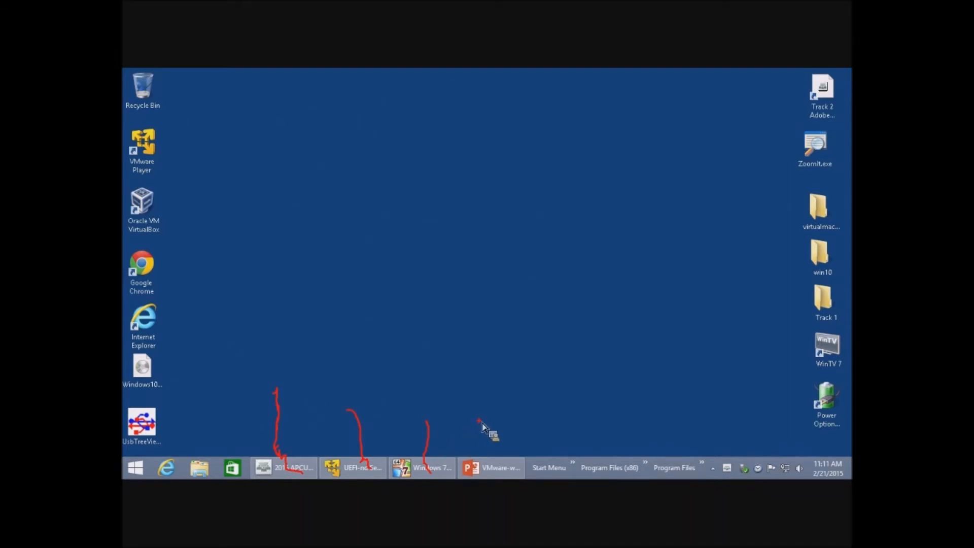
pyautogui.moveTo(479, 421); pyautogui.dragTo(491, 474)
pyautogui.press('Escape')
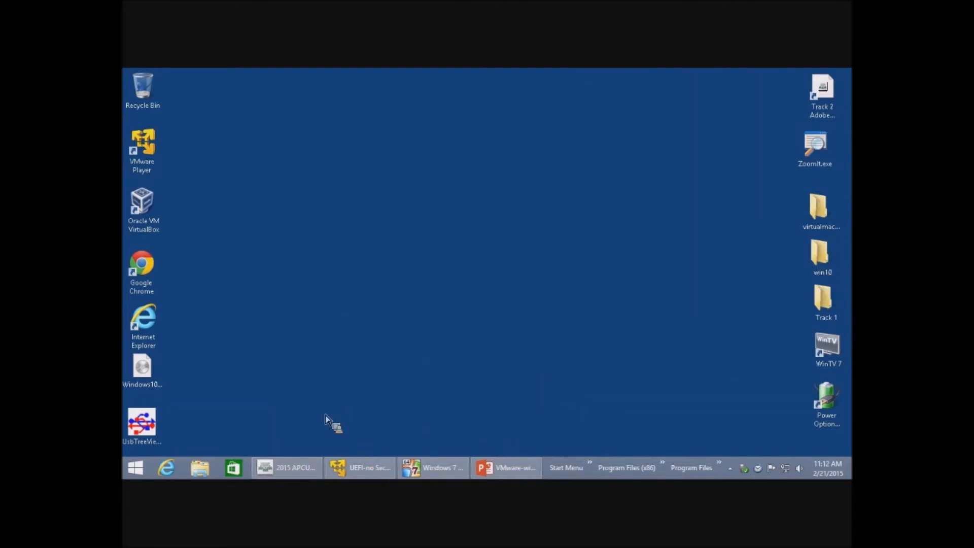
# Bring up the UEFI-no Secure Boot Windows 10 virtual machine and open Control Panel inside it.
pyautogui.moveTo(335, 473)
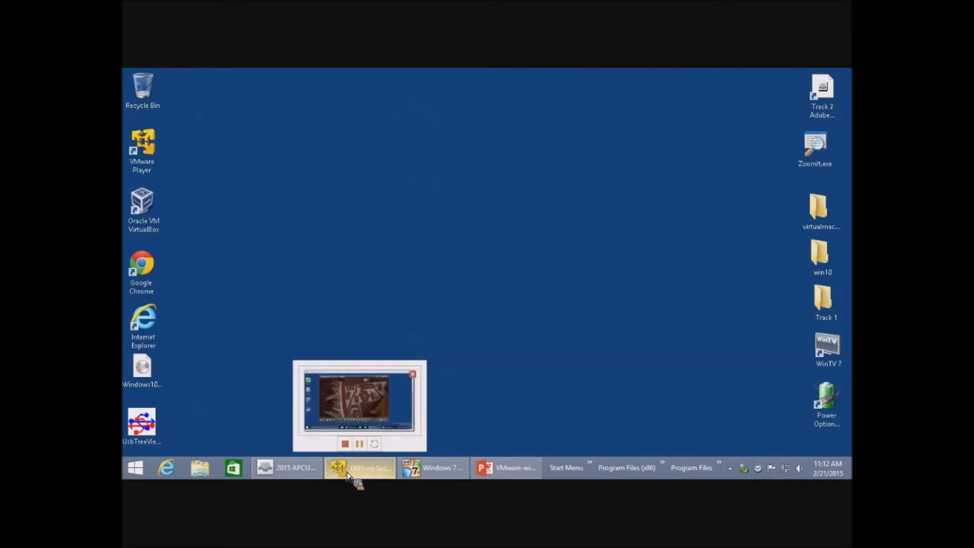
pyautogui.click(336, 473)
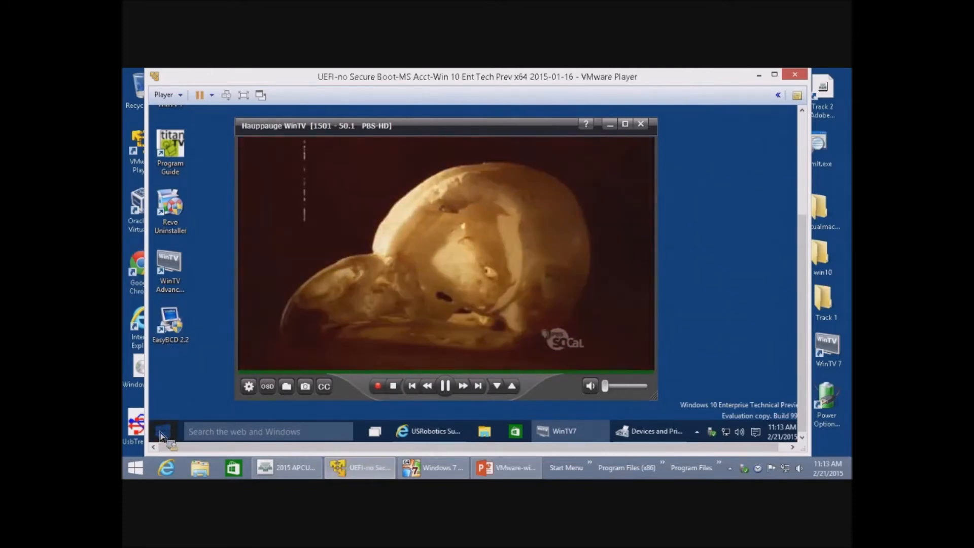
pyautogui.rightClick(161, 432)
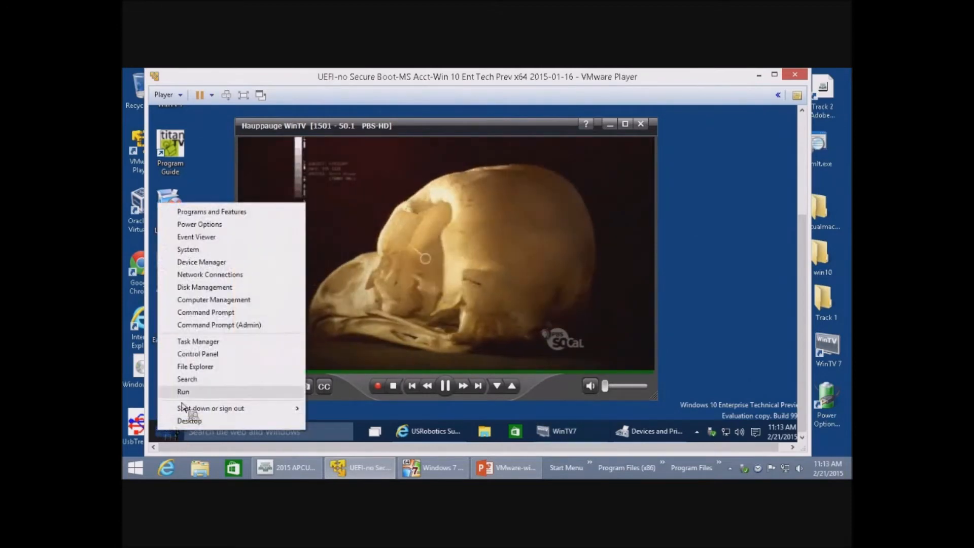
pyautogui.click(199, 355)
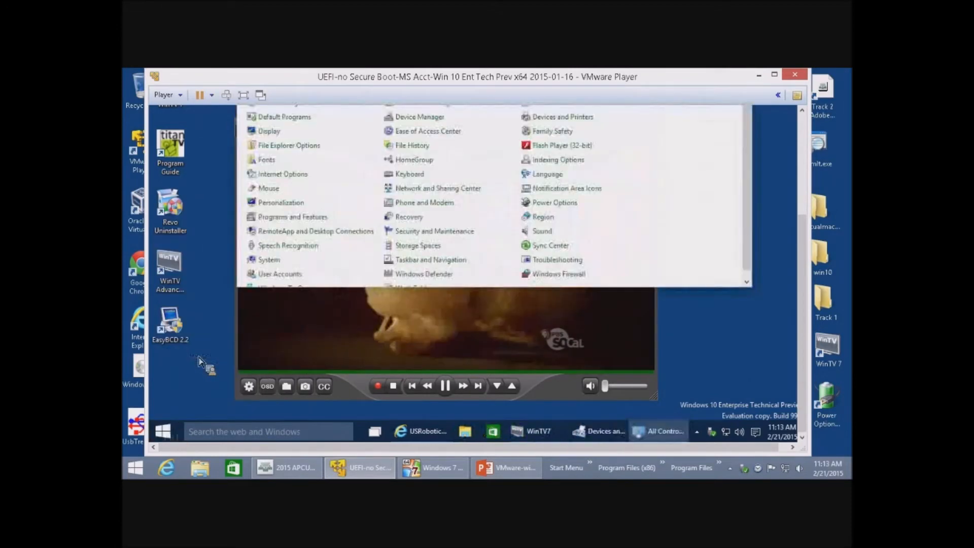
pyautogui.moveTo(802, 270); pyautogui.dragTo(804, 190)
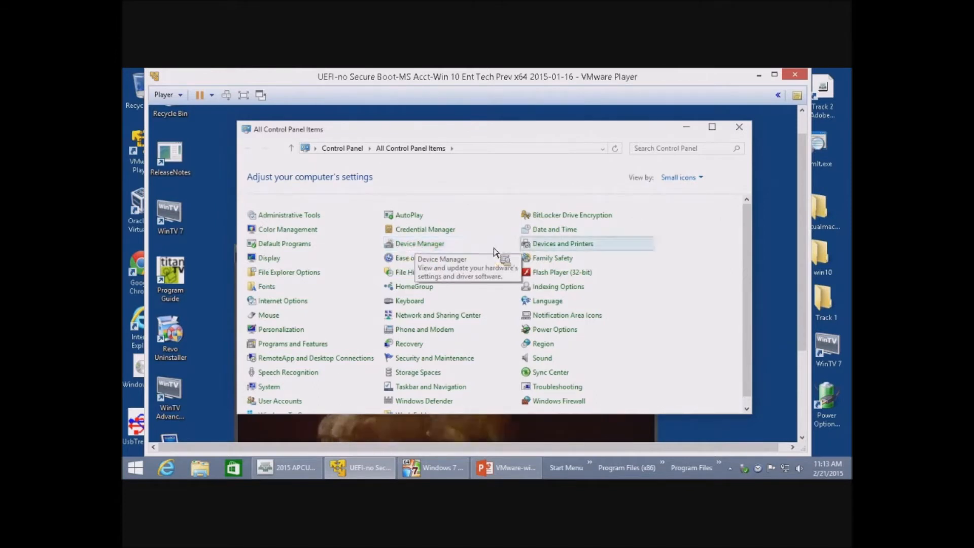
# Open Devices and Printers, mark the TV tuner, webcam and USB modem in red, clear the marks and close the window.
pyautogui.doubleClick(570, 246)
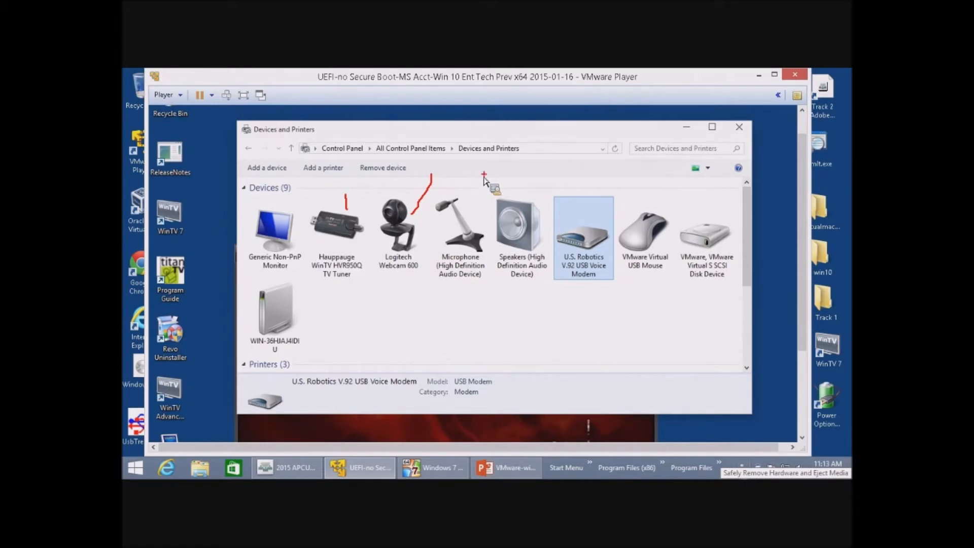
pyautogui.moveTo(588, 180); pyautogui.dragTo(590, 216)
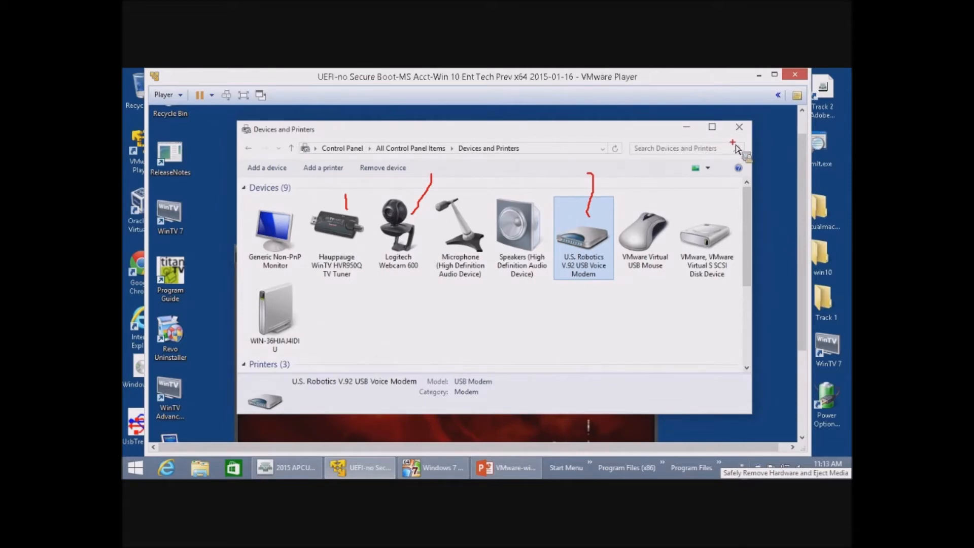
pyautogui.press('Escape')
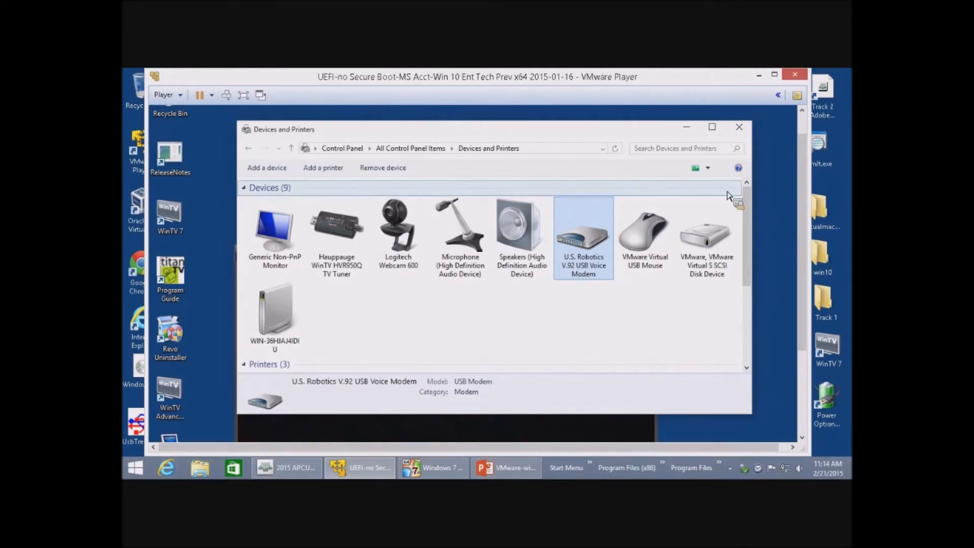
pyautogui.click(739, 127)
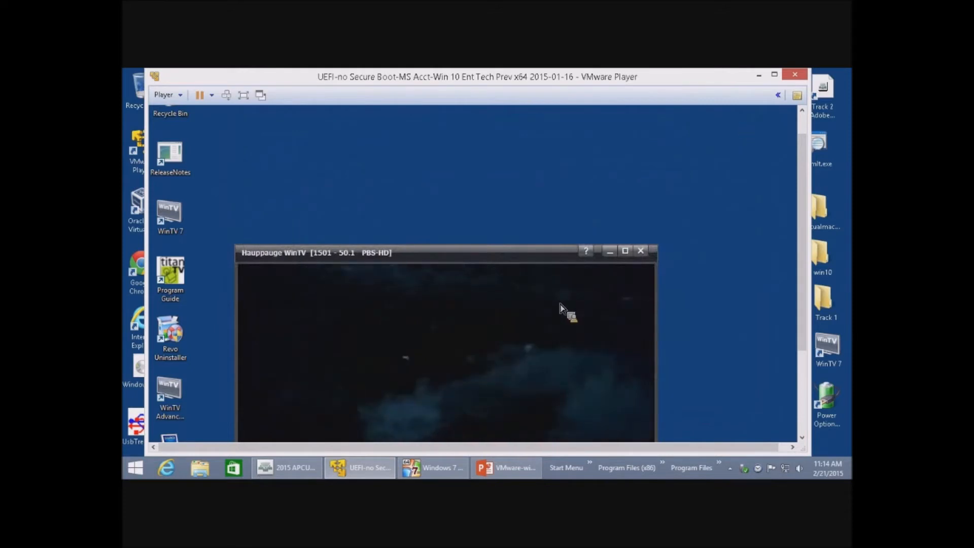
# Move the WinTV window fully into view and exit VMware Player, suspending the virtual machine.
pyautogui.moveTo(526, 253); pyautogui.dragTo(570, 151)
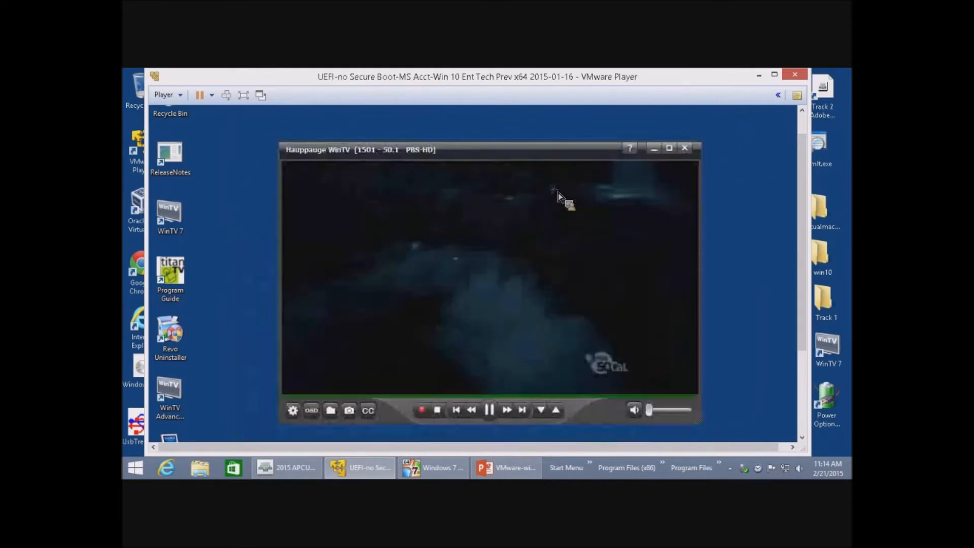
pyautogui.click(176, 96)
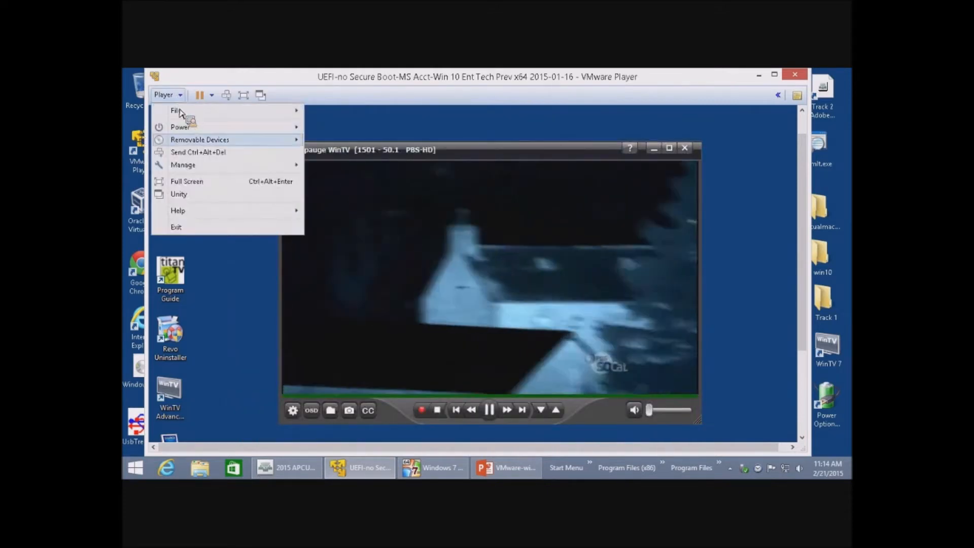
pyautogui.moveTo(191, 141)
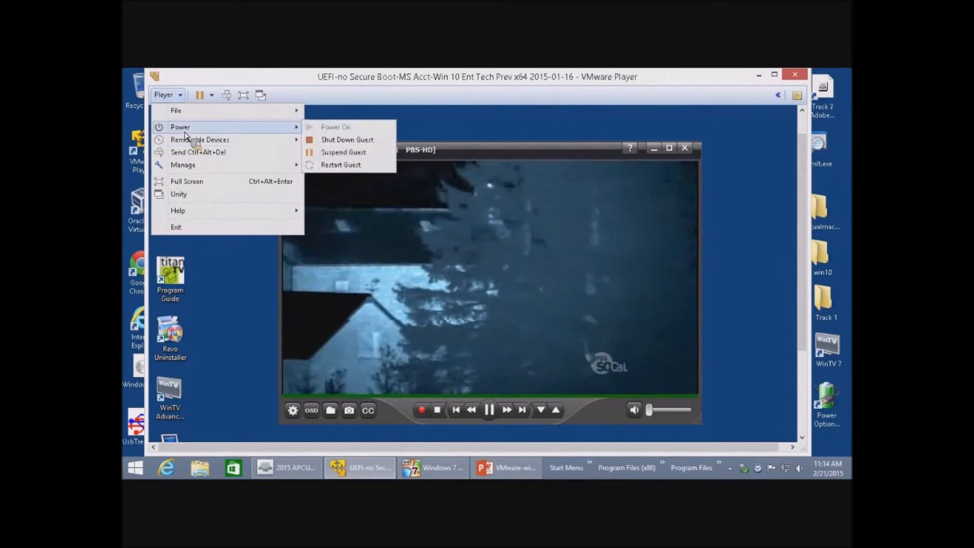
pyautogui.moveTo(189, 113)
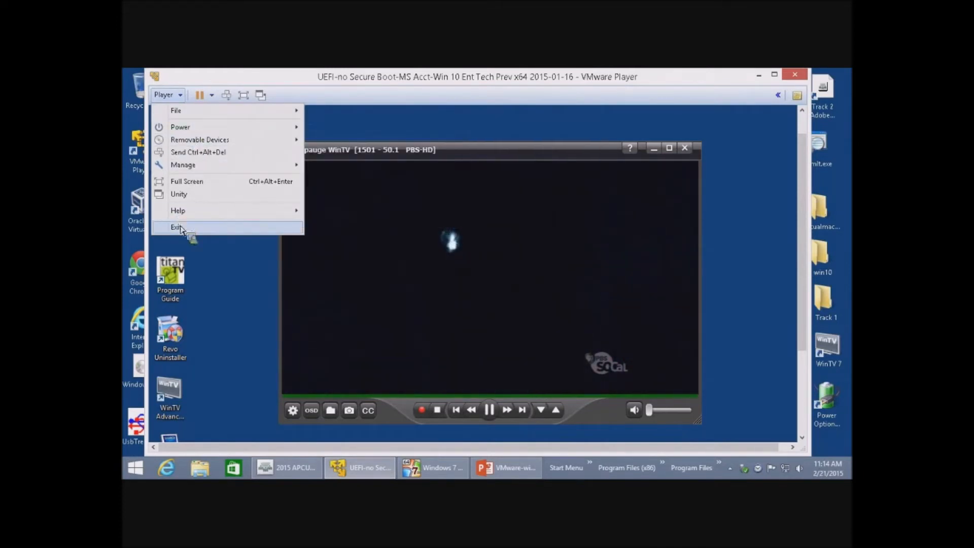
pyautogui.click(190, 229)
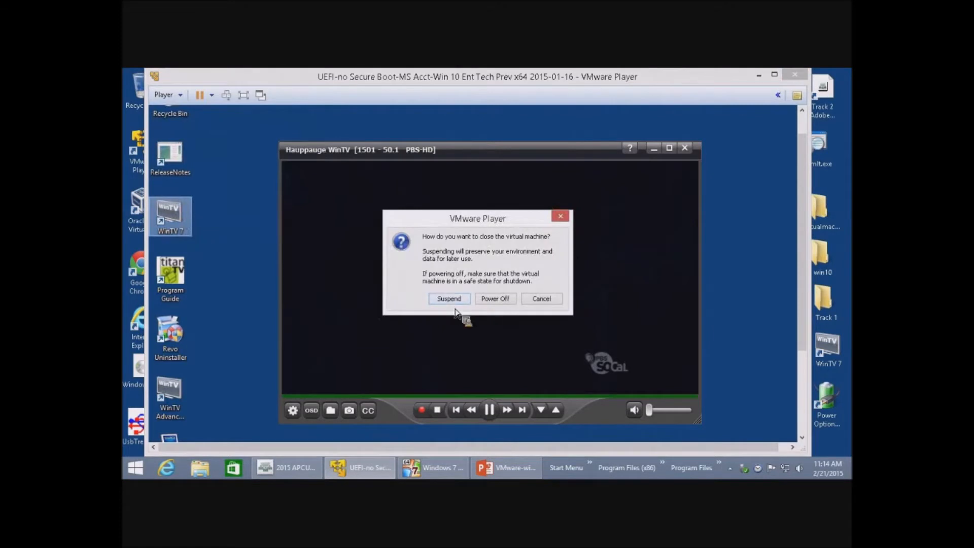
pyautogui.click(448, 299)
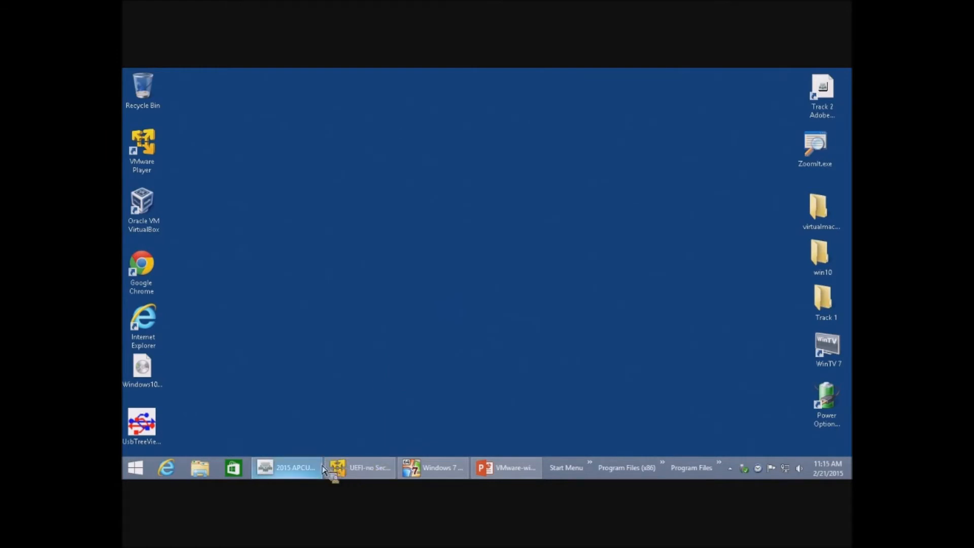
# Switch to the Windows 7 VirtualBox machine, set it to fullscreen mode and dismiss the guest's volume pop-up.
pyautogui.moveTo(322, 472)
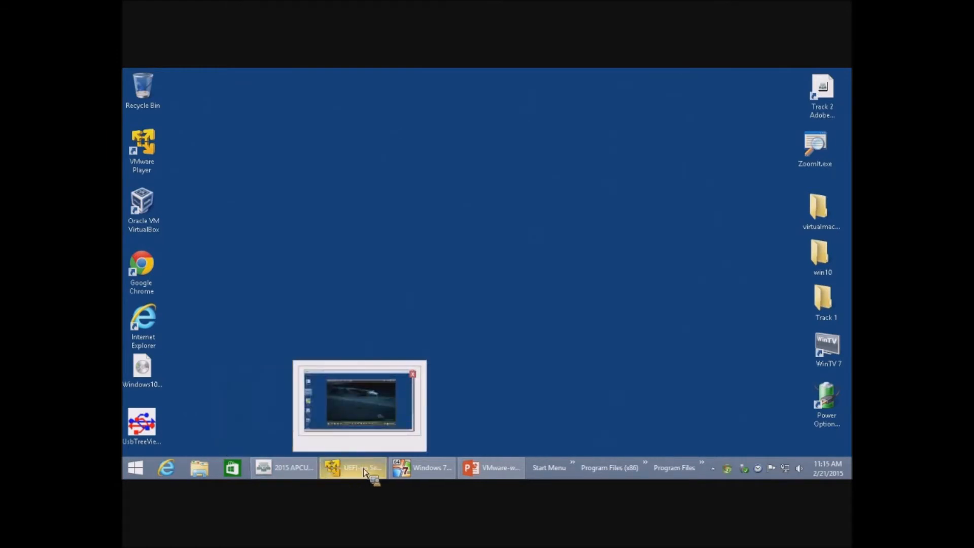
pyautogui.moveTo(413, 480)
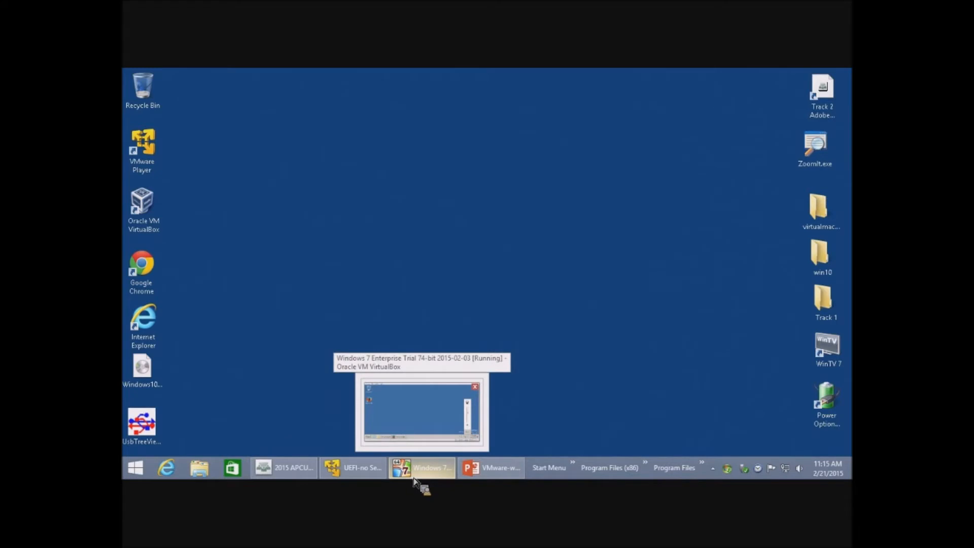
pyautogui.click(424, 472)
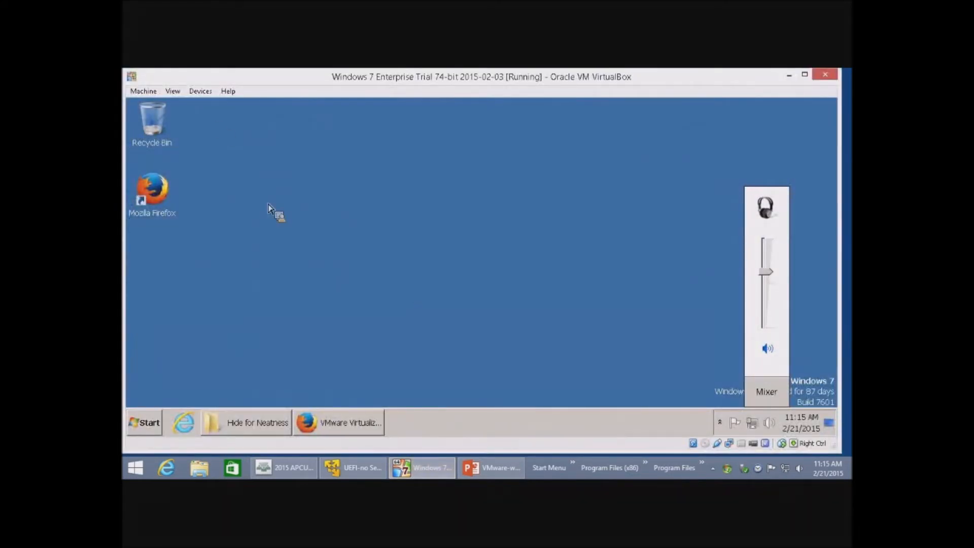
pyautogui.click(178, 92)
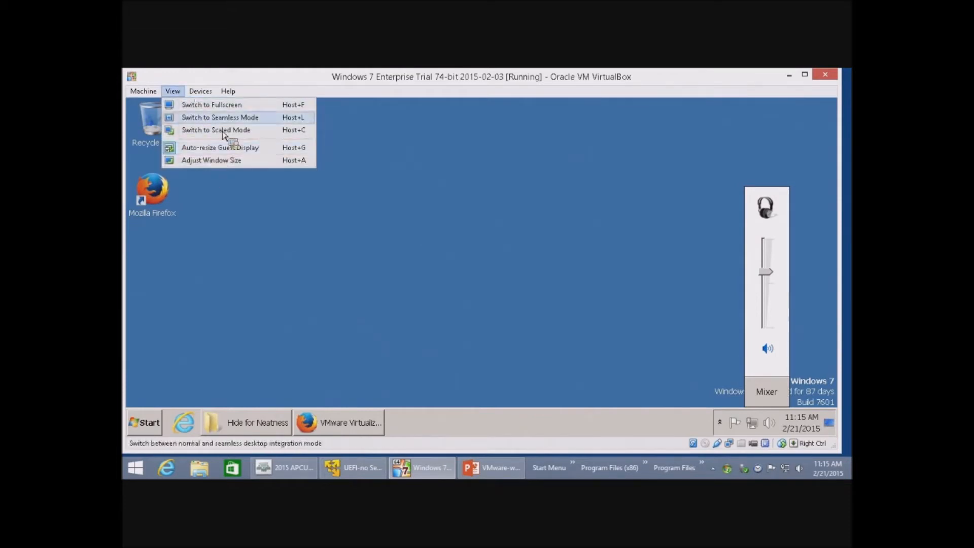
pyautogui.click(228, 111)
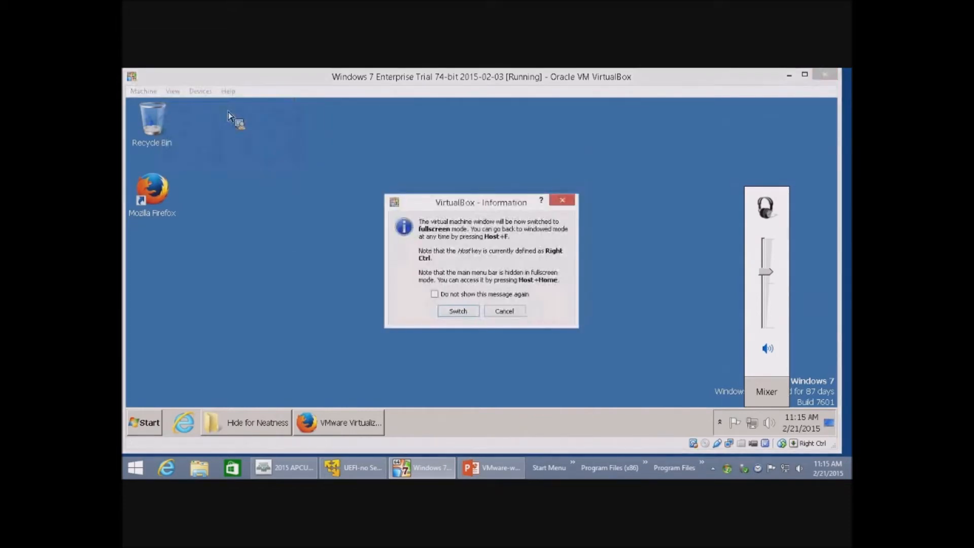
pyautogui.click(458, 311)
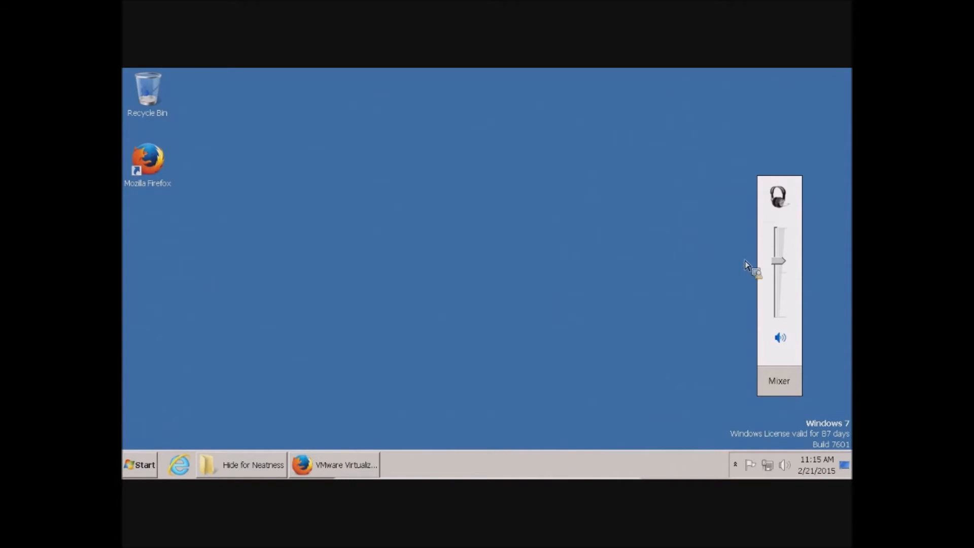
pyautogui.click(703, 258)
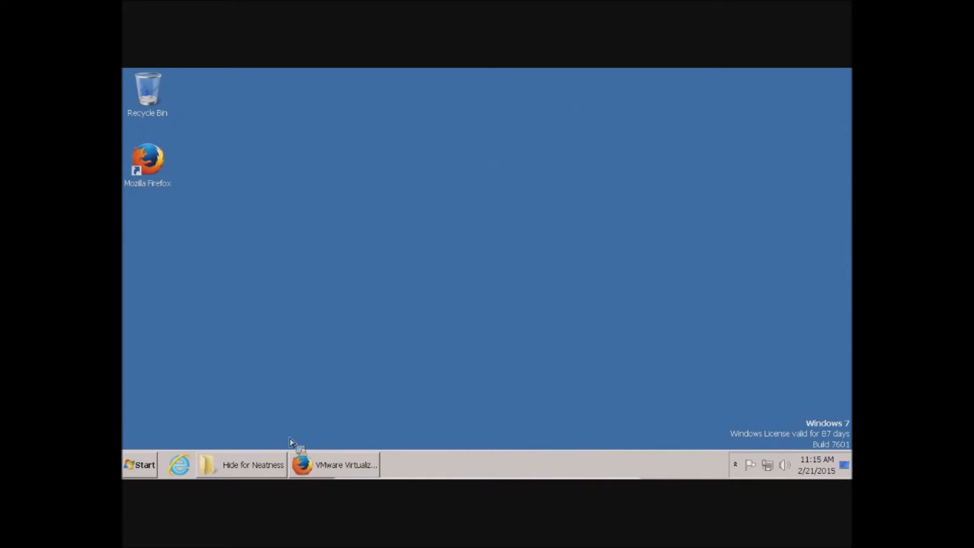
# Bring up Firefox in the Windows 7 guest and open the Downloads page of the VMware site.
pyautogui.click(325, 464)
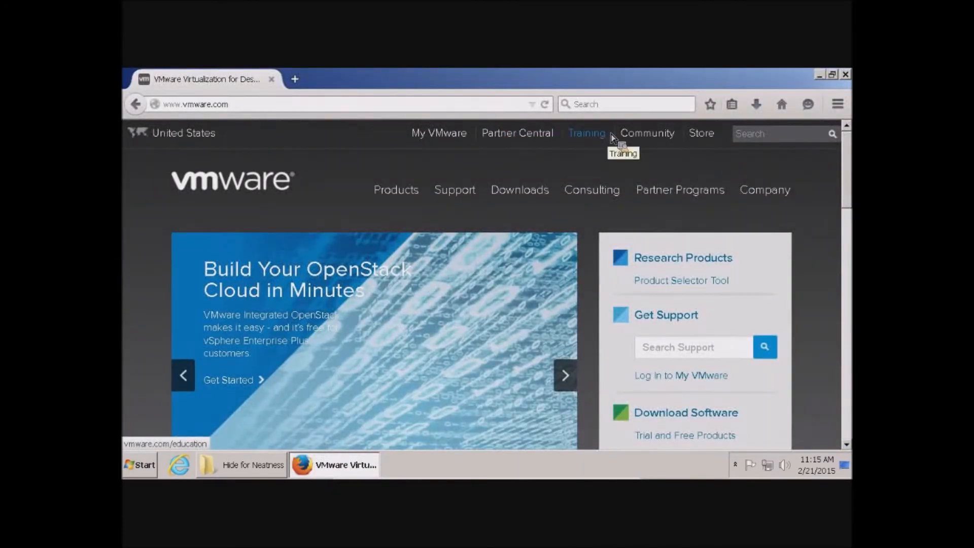
pyautogui.moveTo(615, 191)
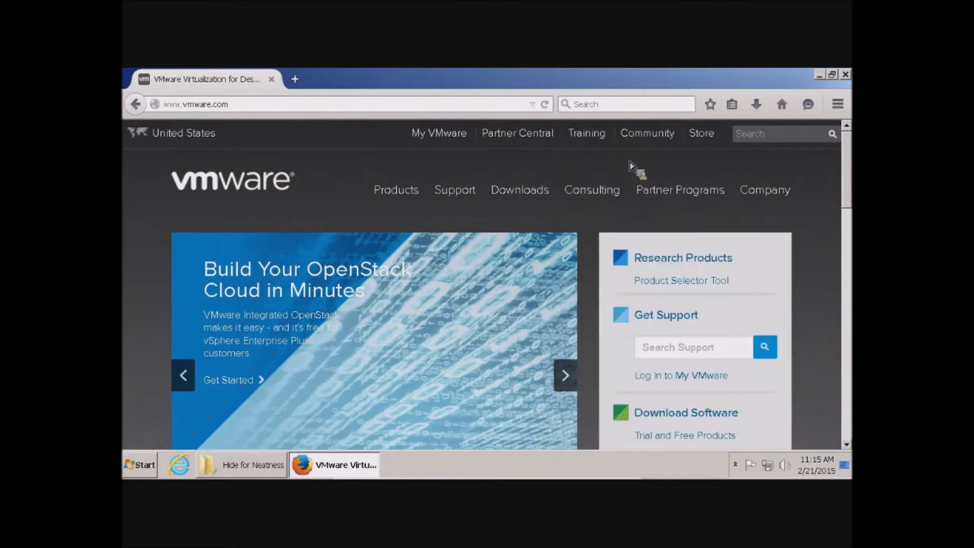
pyautogui.click(533, 191)
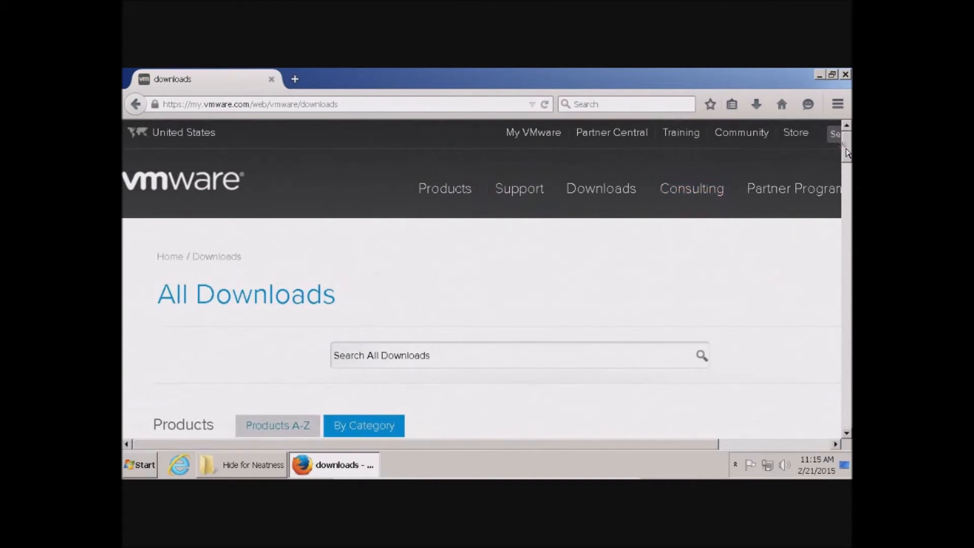
# Open the VMware Player download page from the All Downloads list and view the Windows and Linux installer options.
pyautogui.moveTo(846, 152); pyautogui.dragTo(850, 377)
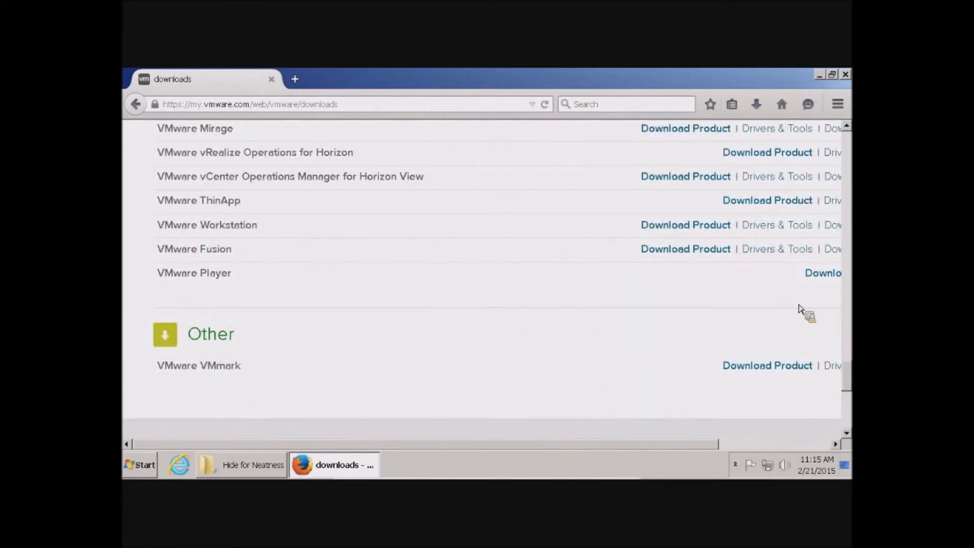
pyautogui.click(812, 276)
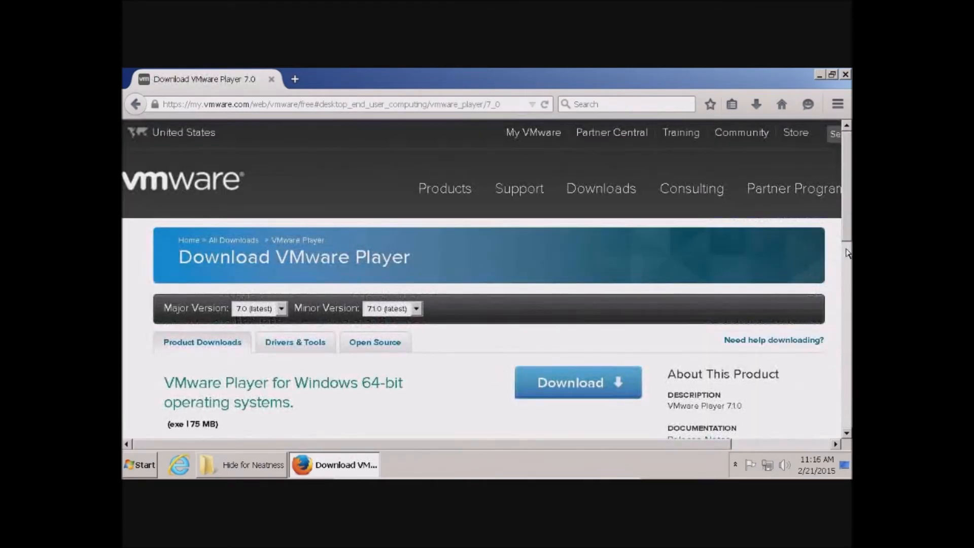
pyautogui.scroll(-1, 846, 225)
pyautogui.scroll(-3, 847, 225)
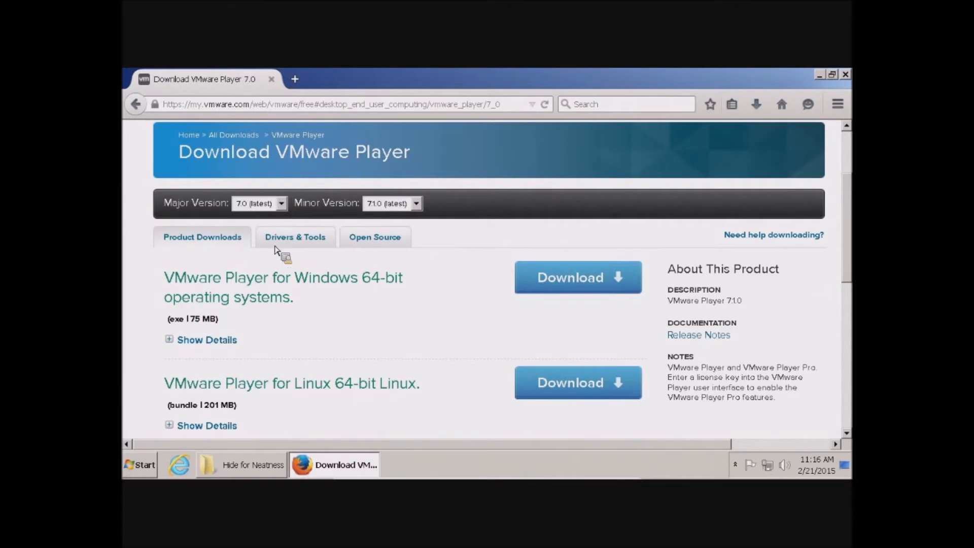
# Download and save the Windows 64-bit installer of VMware Player 7.0 (latest), and show the full list of browser downloads.
pyautogui.click(281, 204)
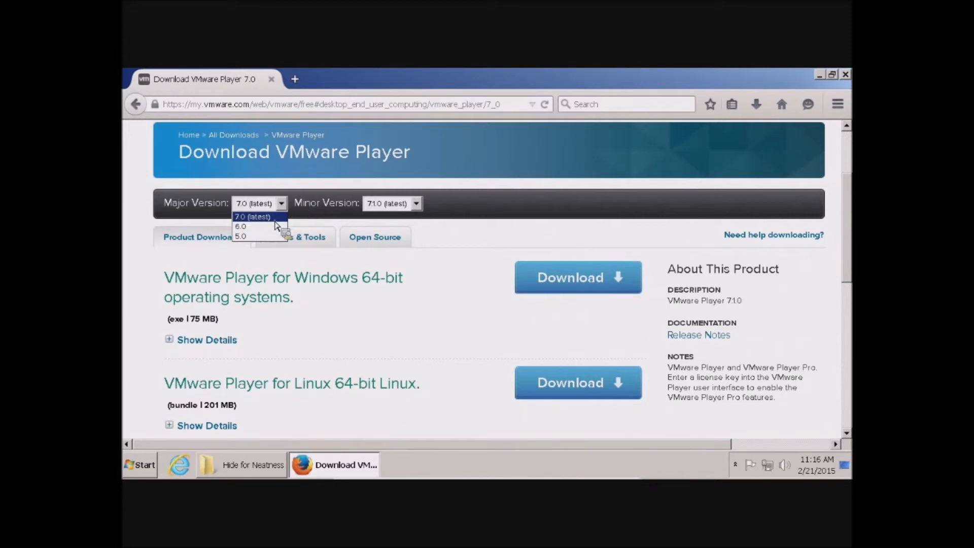
pyautogui.click(276, 220)
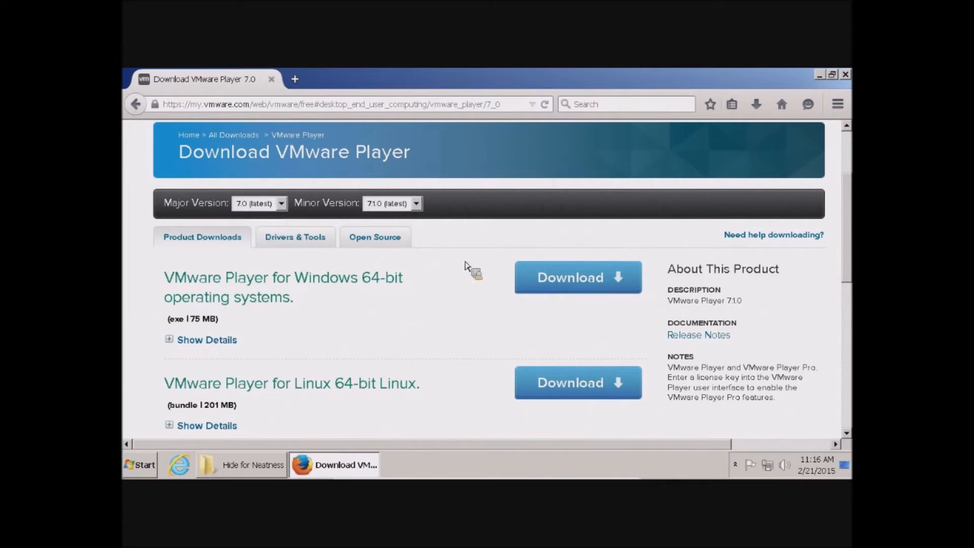
pyautogui.click(561, 278)
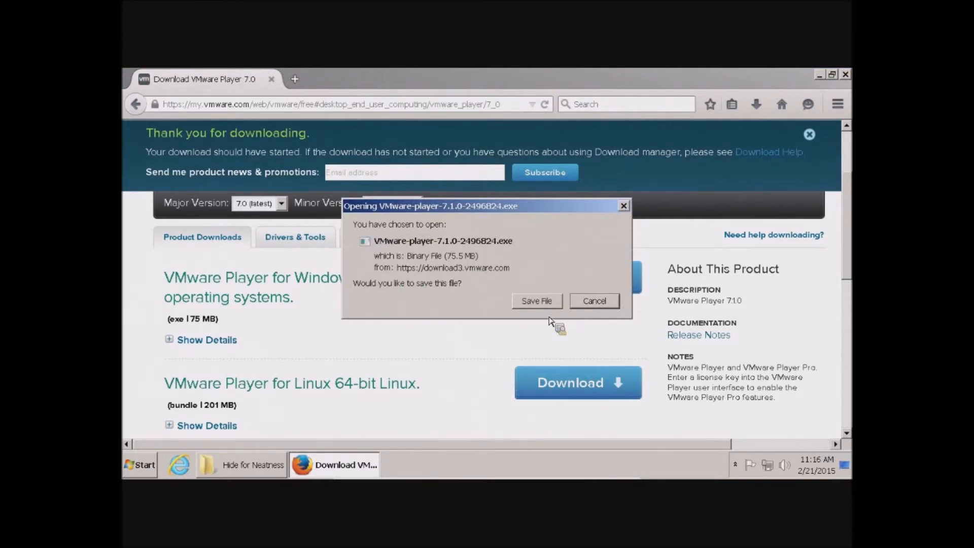
pyautogui.click(562, 301)
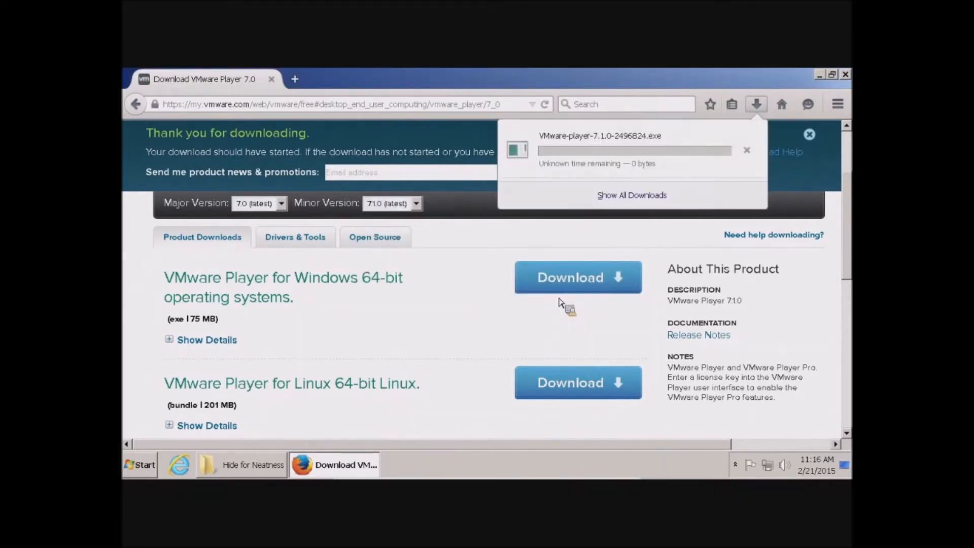
pyautogui.click(660, 197)
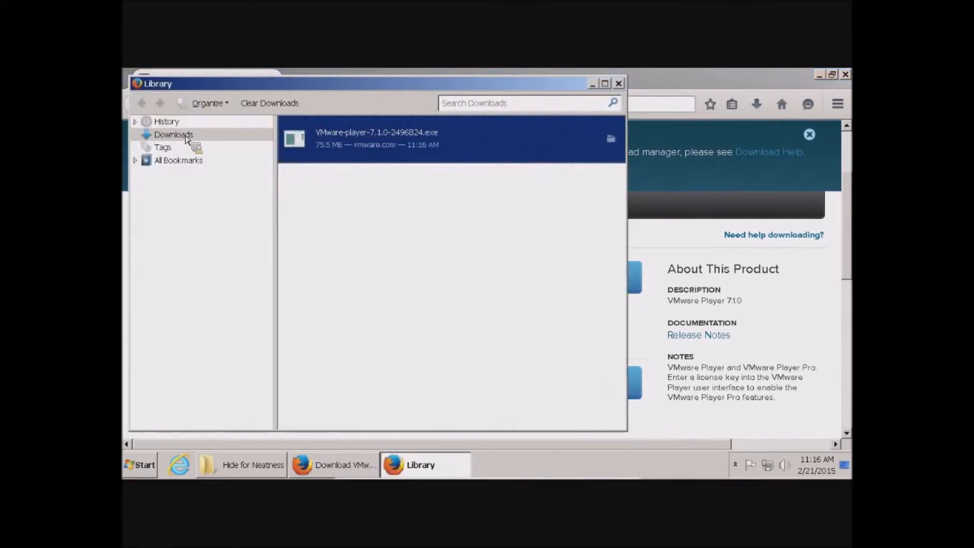
# Visit the installer's download page from the downloads list and minimize the browser window to return to the list.
pyautogui.rightClick(354, 147)
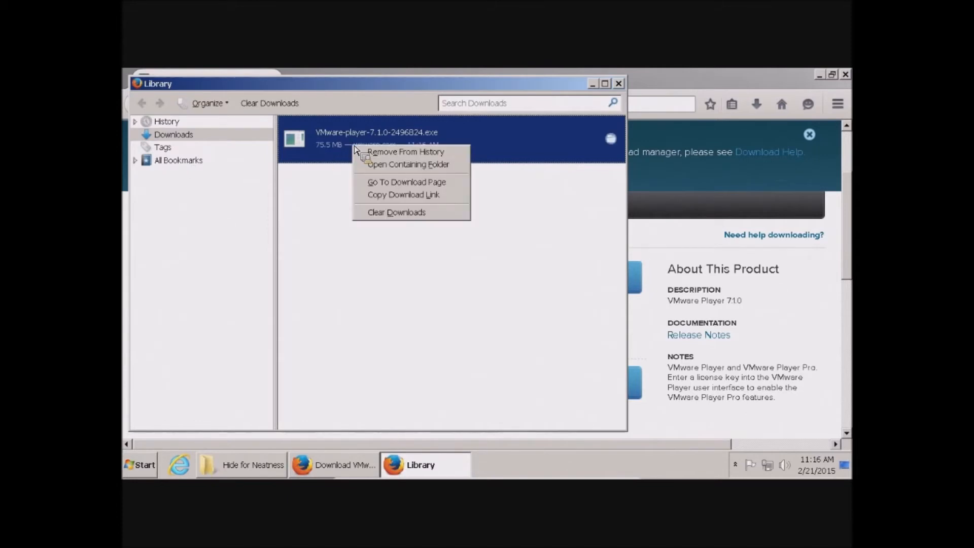
pyautogui.click(388, 184)
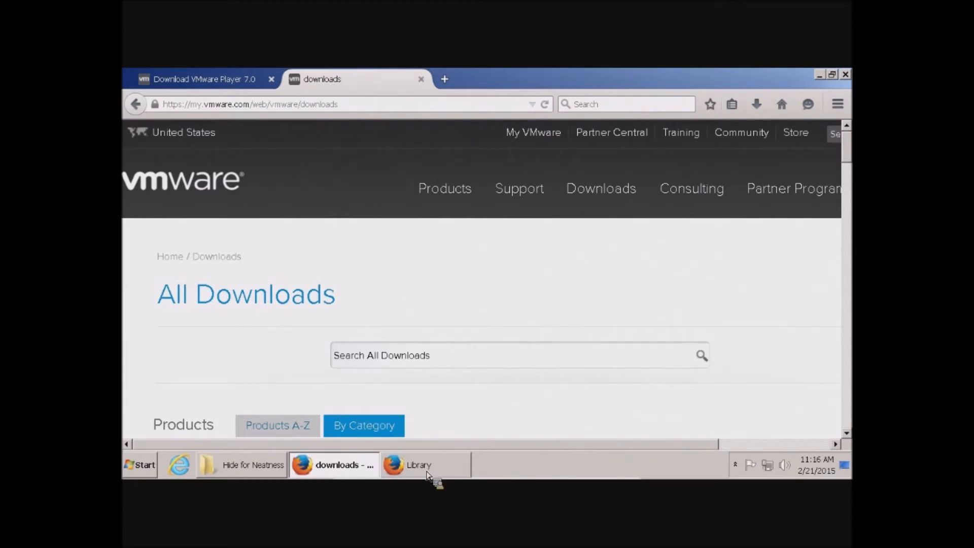
pyautogui.click(837, 104)
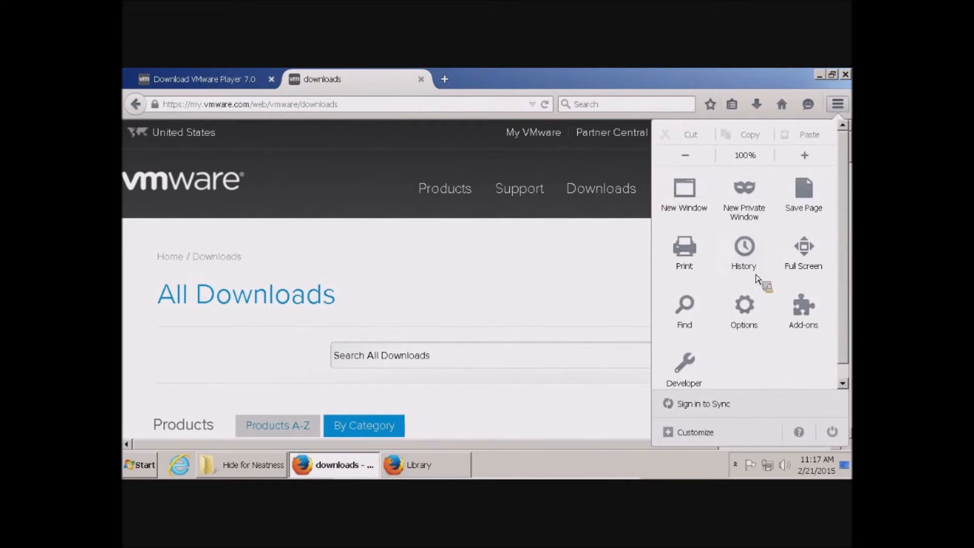
pyautogui.click(818, 75)
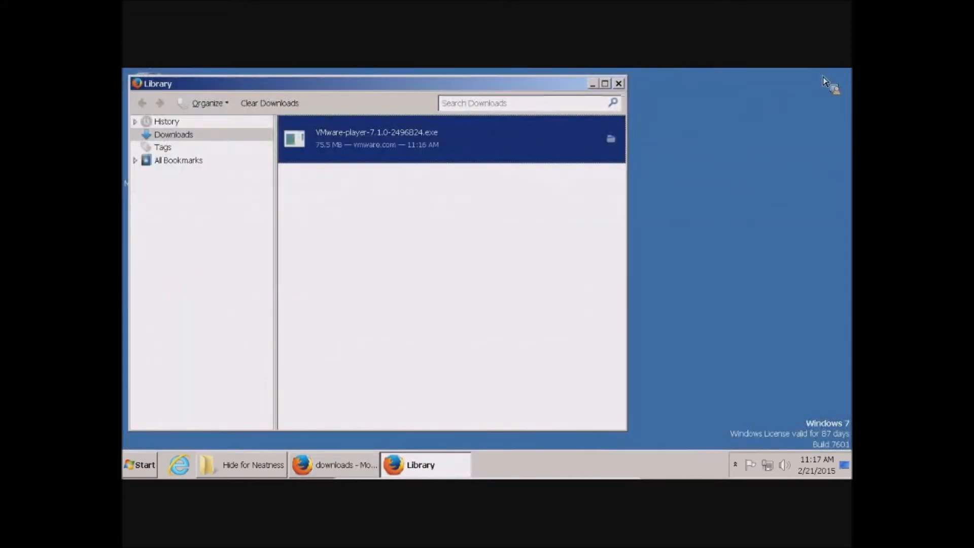
# Move VMware-player-7.1.0-2496824.exe from its containing folder to the desktop and close the Downloads and Library windows.
pyautogui.rightClick(400, 148)
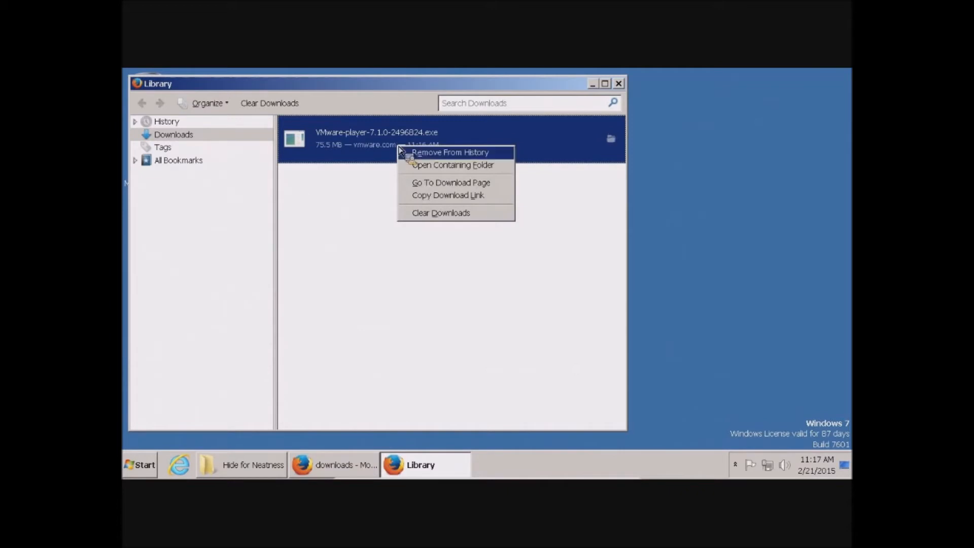
pyautogui.click(454, 165)
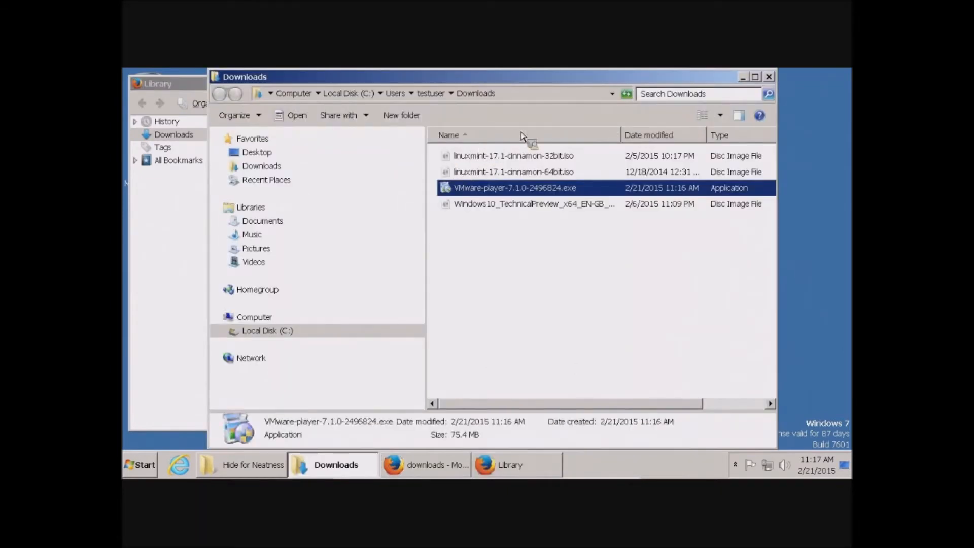
pyautogui.moveTo(508, 193); pyautogui.dragTo(814, 214)
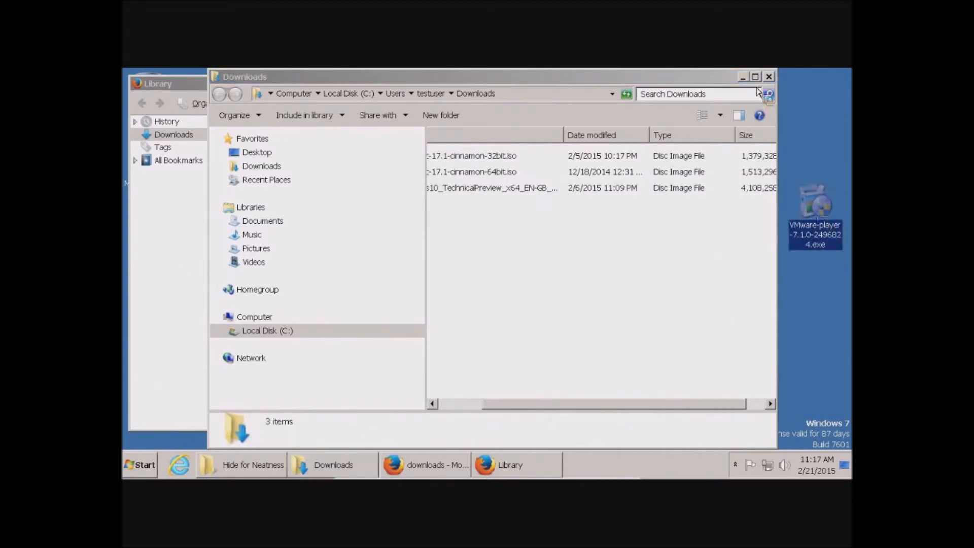
pyautogui.click(769, 77)
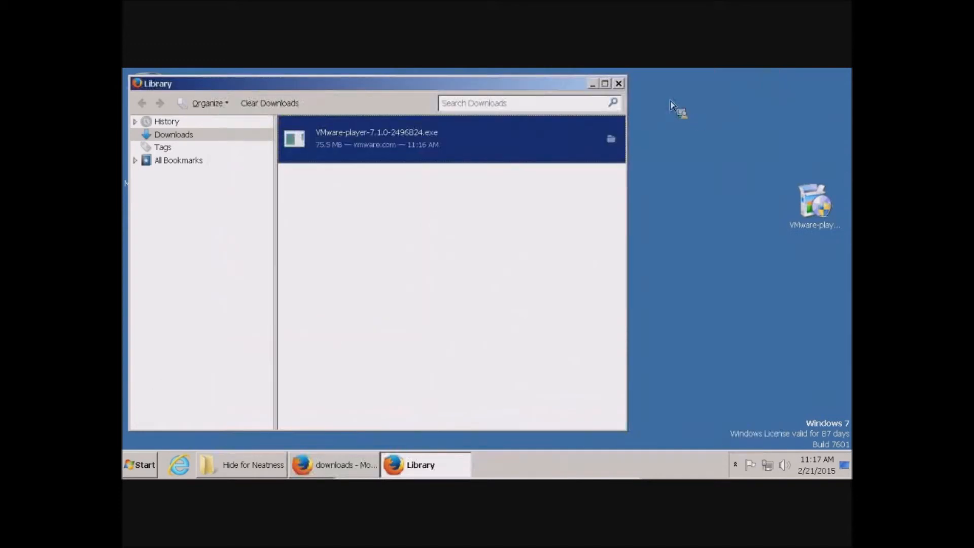
pyautogui.click(619, 84)
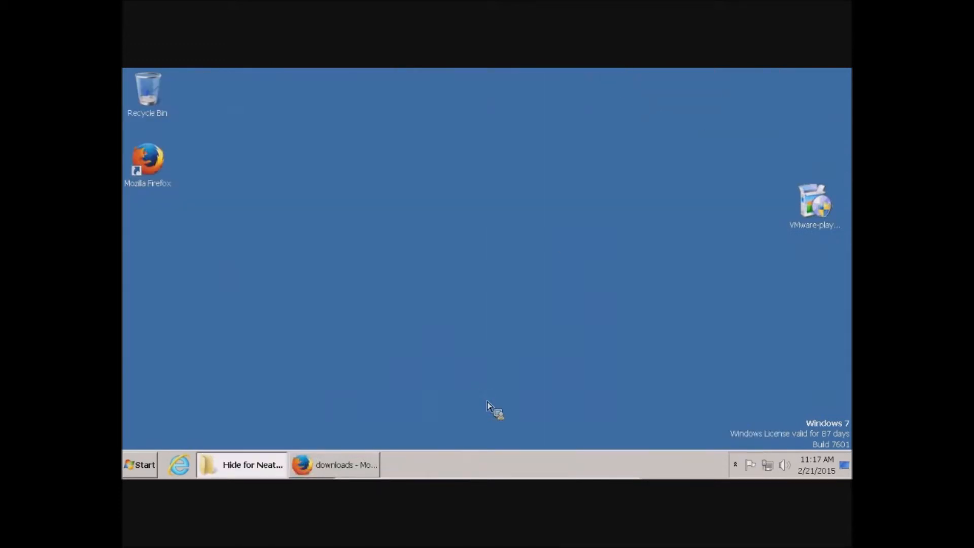
# Run the VMware Player installer from the desktop and allow it to make changes to the computer.
pyautogui.click(813, 208)
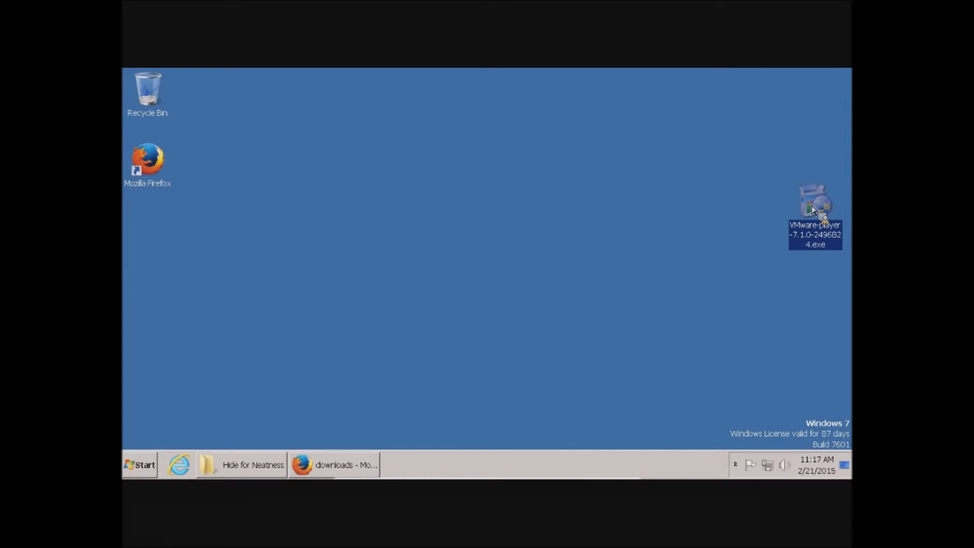
pyautogui.moveTo(811, 209)
pyautogui.mouseDown()
pyautogui.moveTo(385, 471)
pyautogui.moveTo(343, 469)
pyautogui.moveTo(587, 344)
pyautogui.moveTo(843, 243)
pyautogui.moveTo(805, 216)
pyautogui.mouseUp()
pyautogui.doubleClick(805, 216)
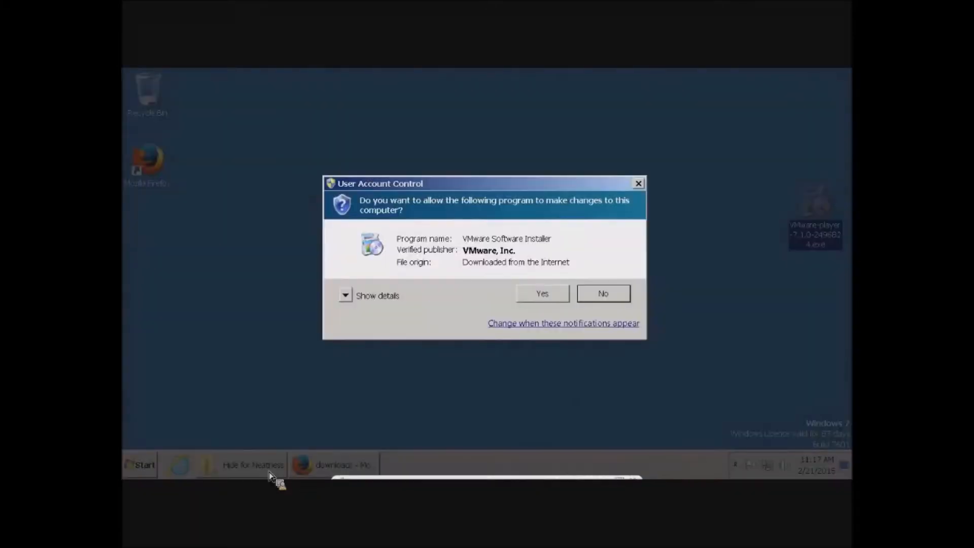
pyautogui.click(540, 298)
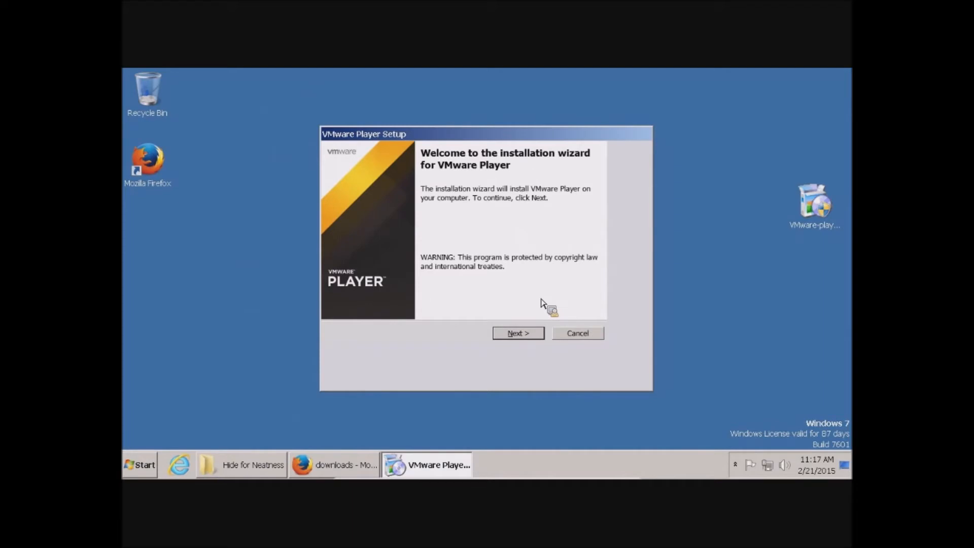
# Accept the license agreement in the VMware Player setup and keep the default destination folder.
pyautogui.click(533, 335)
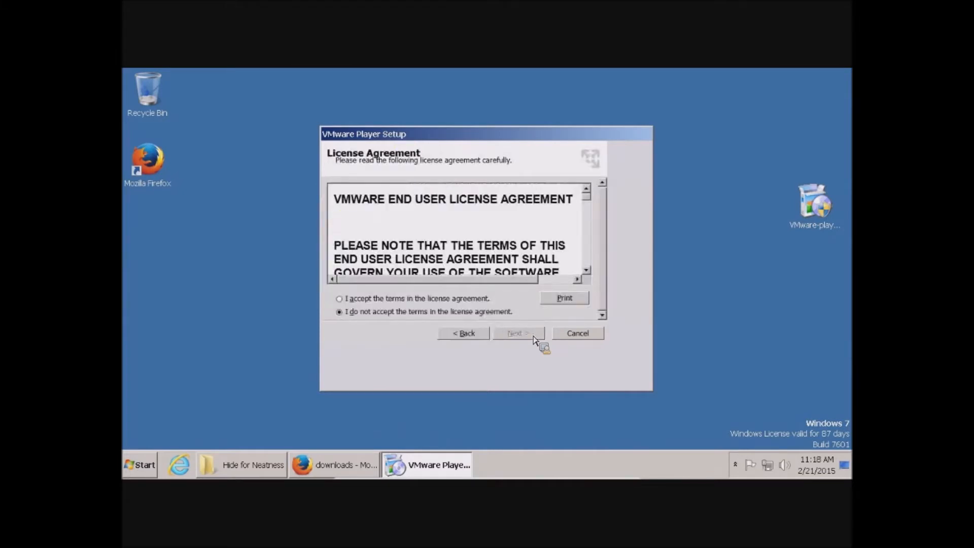
pyautogui.click(408, 301)
pyautogui.click(529, 335)
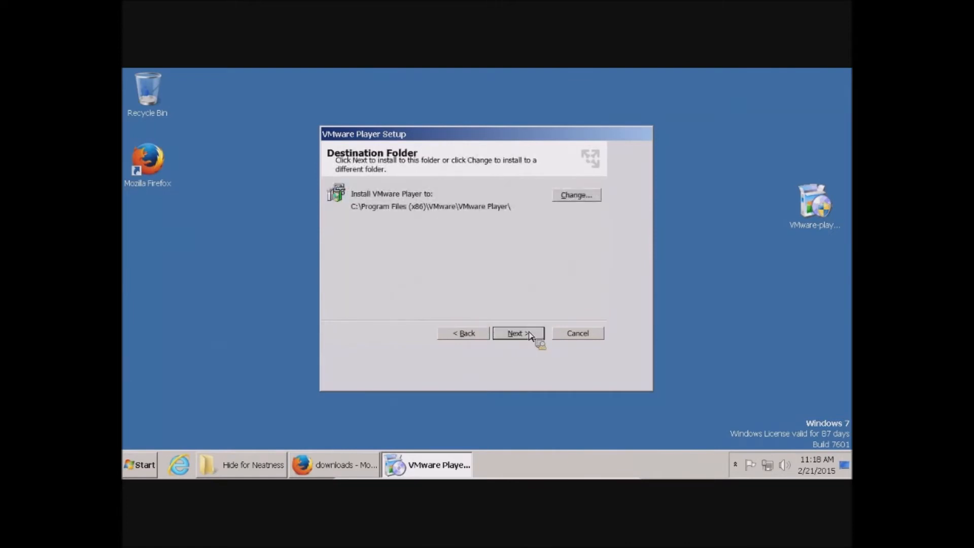
pyautogui.click(530, 336)
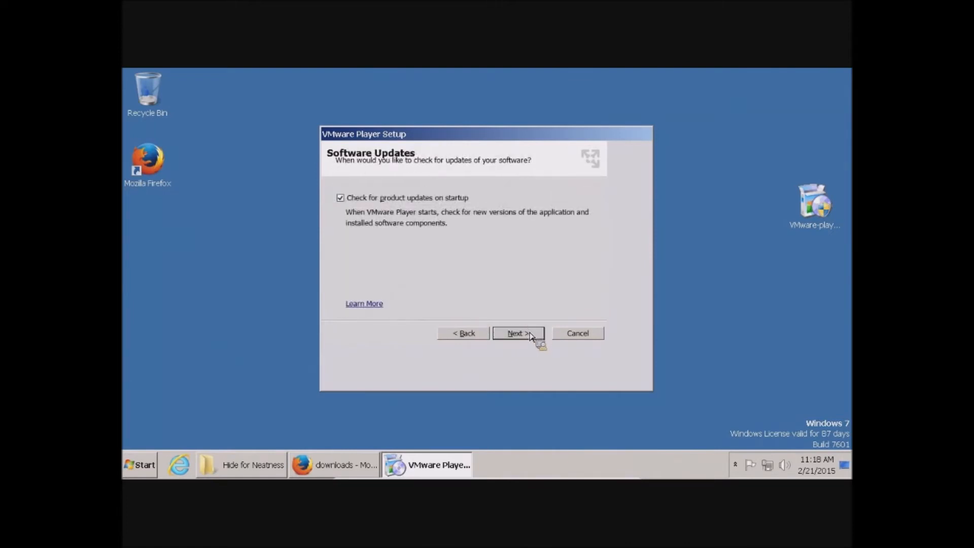
# Start the installation with startup update checks and Help improve VMware Player turned off, keeping the Desktop and Start Menu shortcuts.
pyautogui.click(341, 198)
pyautogui.click(530, 334)
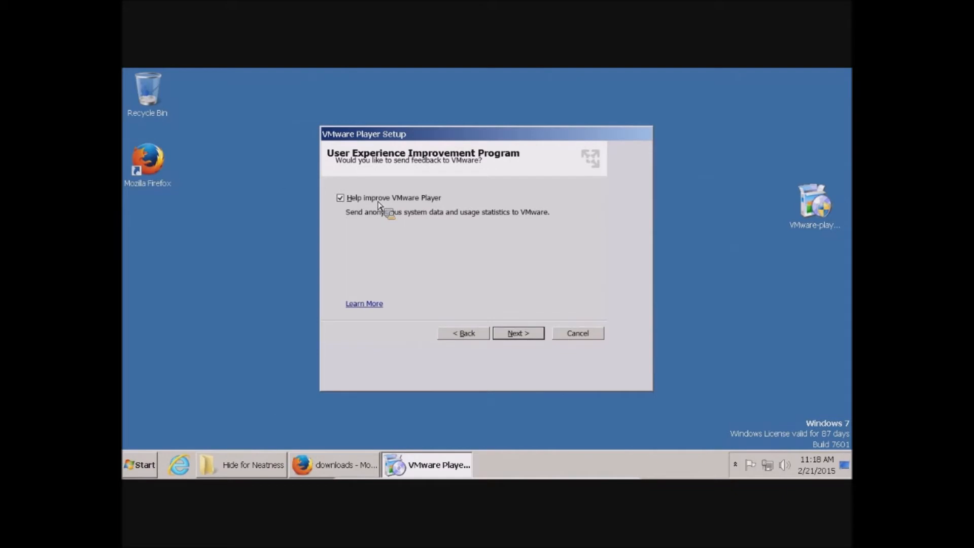
pyautogui.click(351, 198)
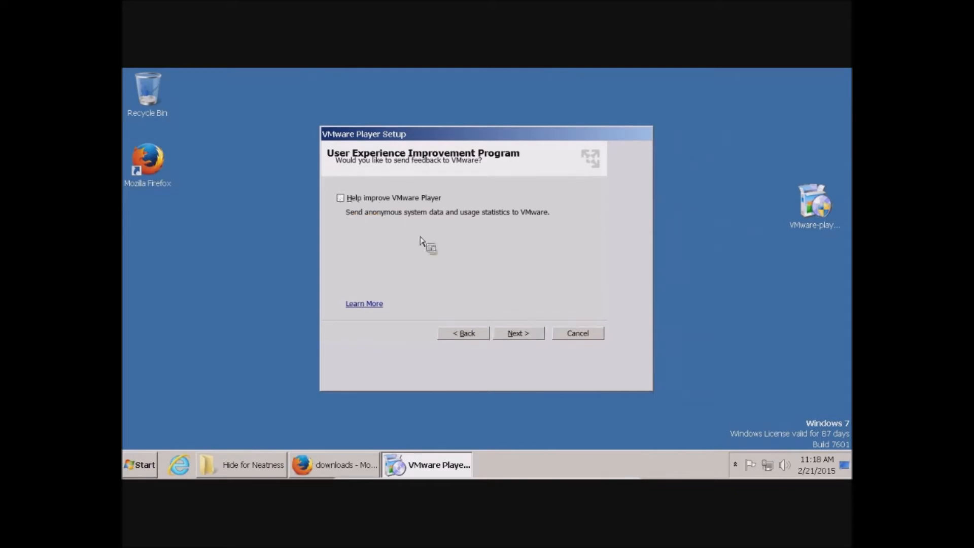
pyautogui.click(537, 334)
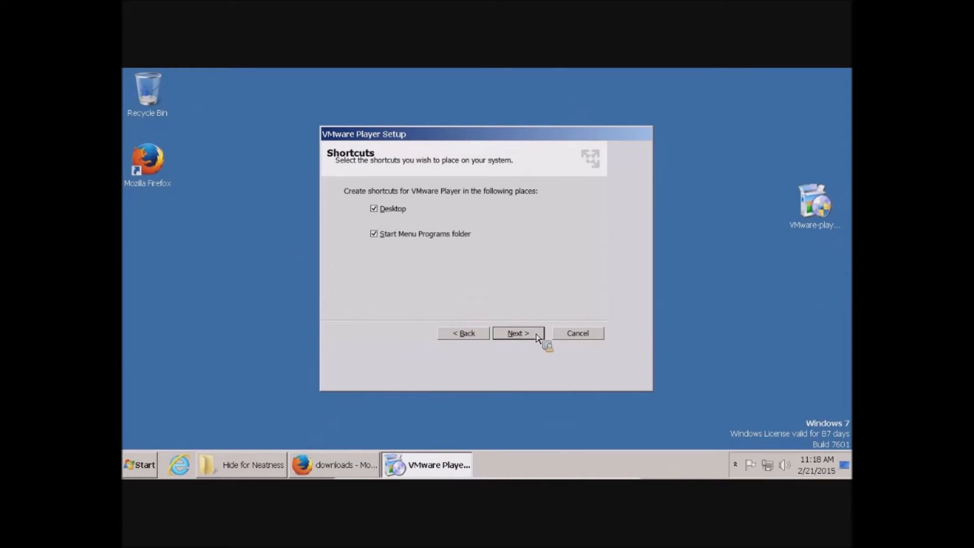
pyautogui.click(536, 335)
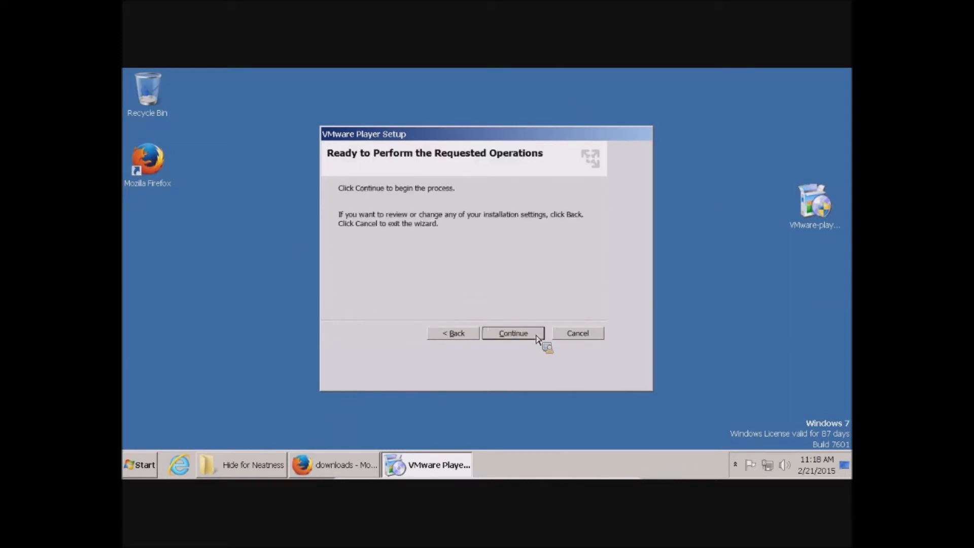
pyautogui.click(536, 335)
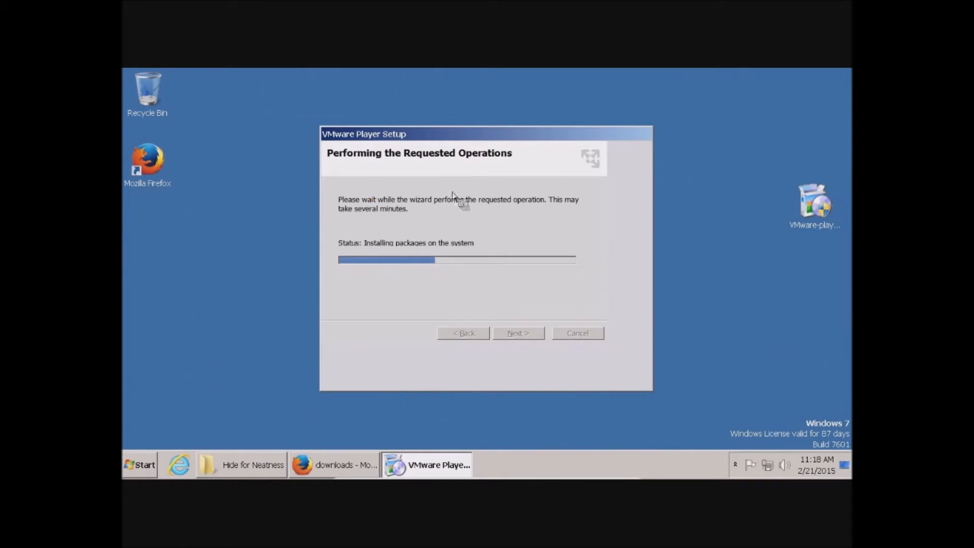
# Close the Windows 7 virtual machine, saving the machine state.
pyautogui.moveTo(450, 465)
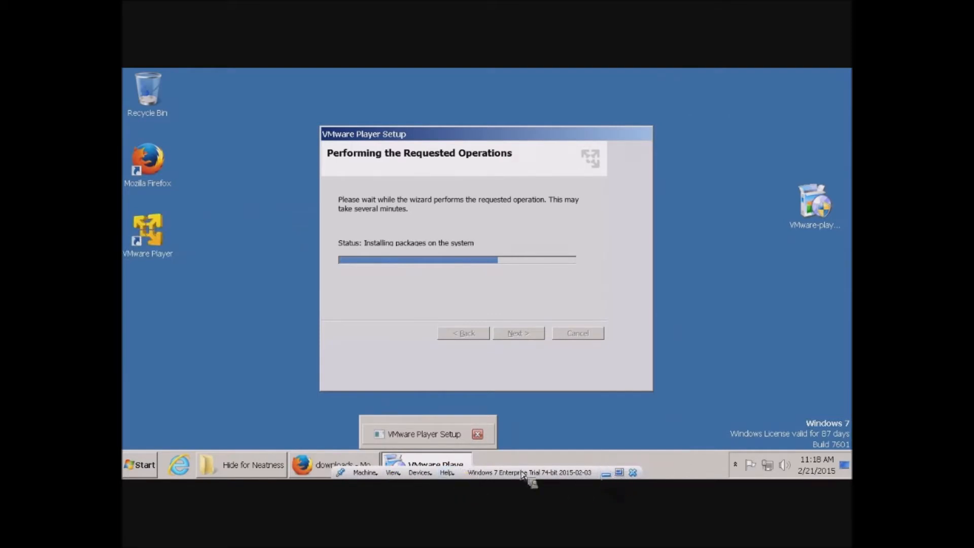
pyautogui.click(369, 474)
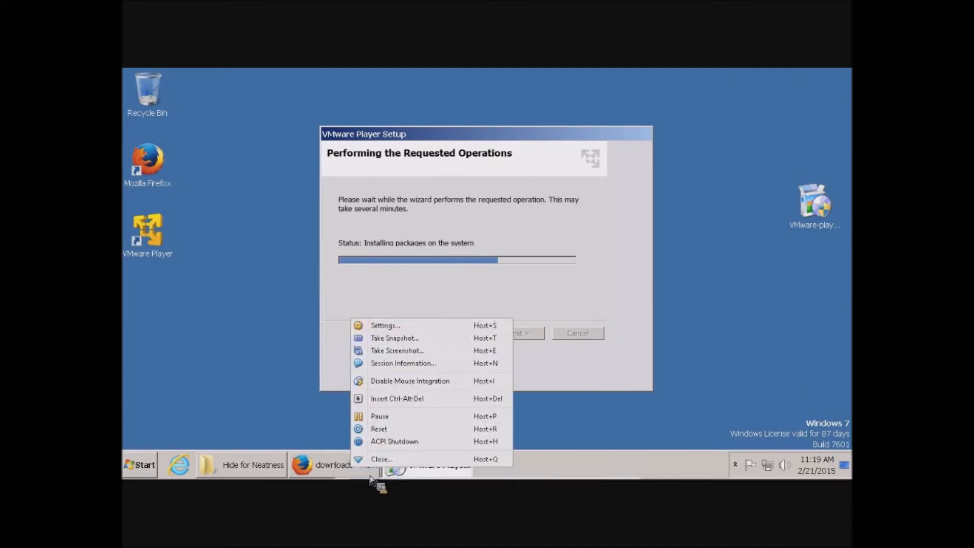
pyautogui.click(382, 463)
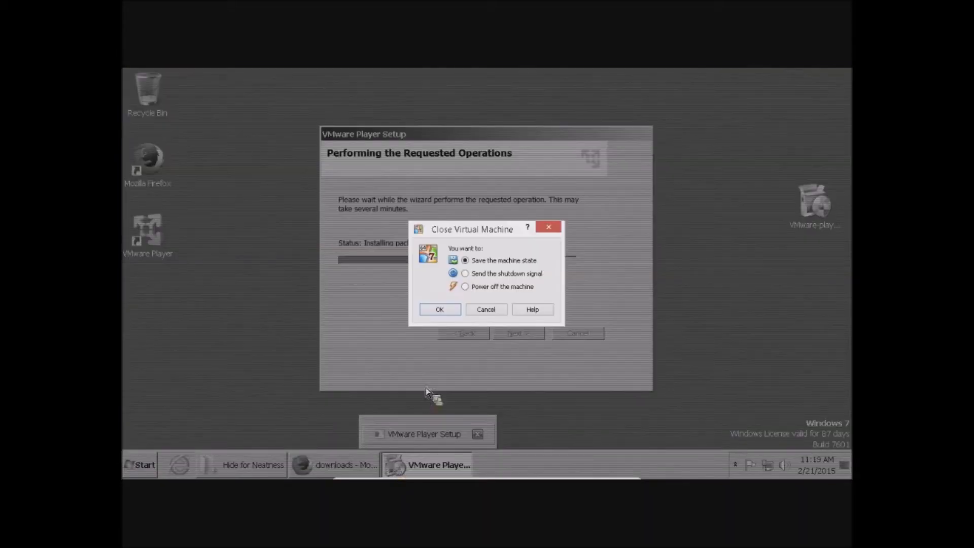
pyautogui.click(440, 312)
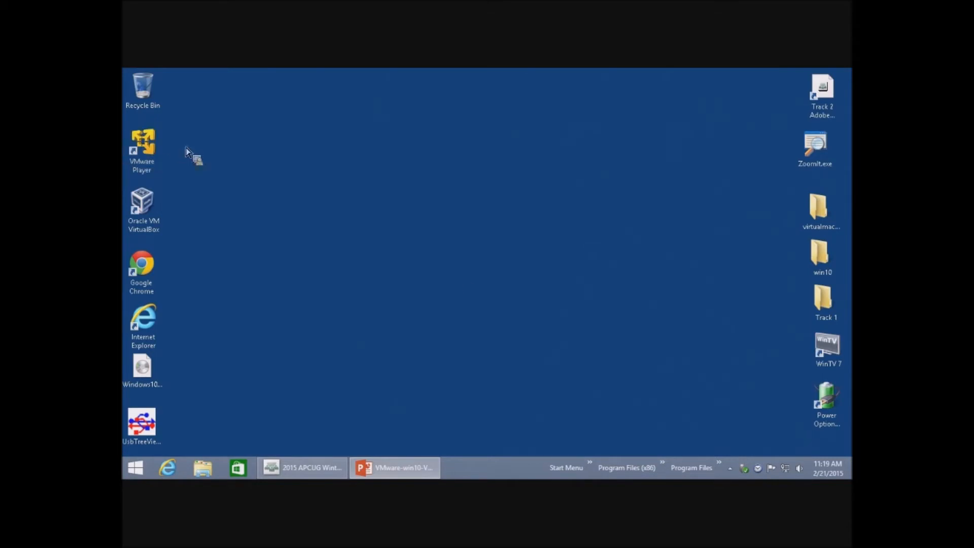
# Start VMware Player on the host desktop and move its window up so it is fully in view.
pyautogui.click(150, 153)
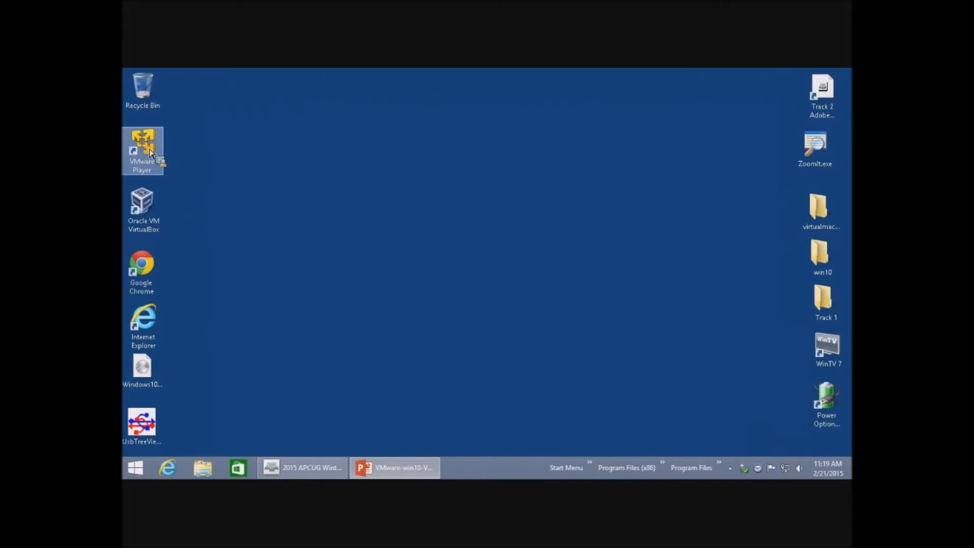
pyautogui.doubleClick(150, 152)
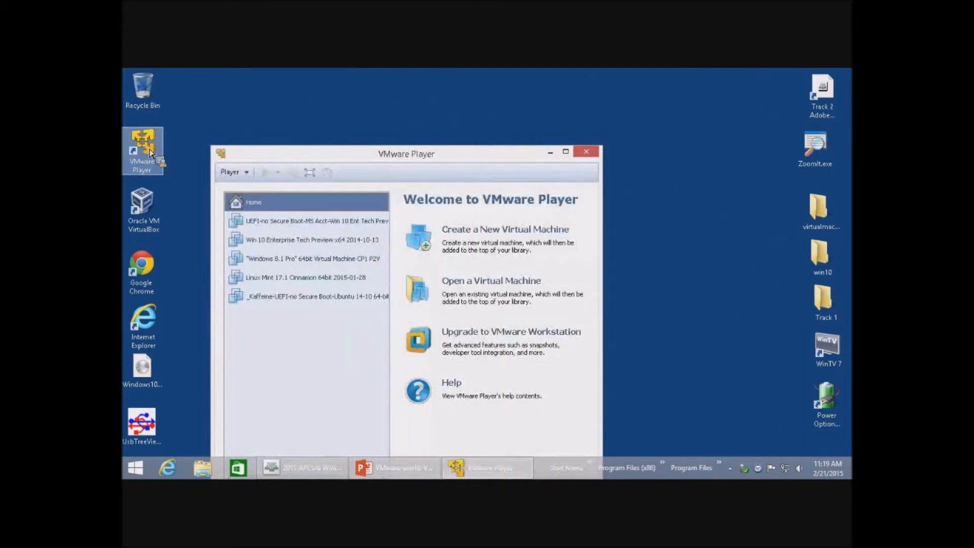
pyautogui.moveTo(269, 149); pyautogui.dragTo(343, 97)
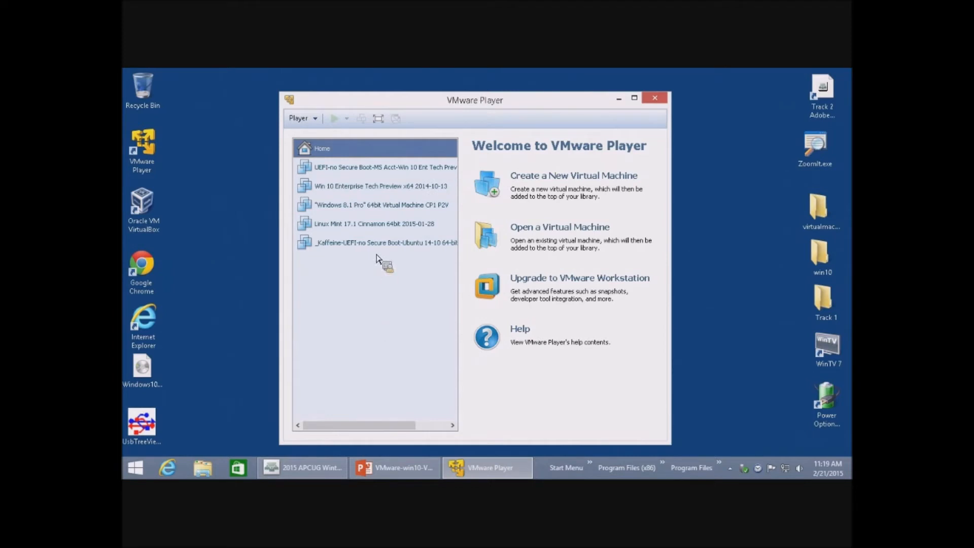
# Review the VMware Player preferences for close behavior, software updates and user experience, and accept them.
pyautogui.moveTo(369, 253); pyautogui.dragTo(470, 184)
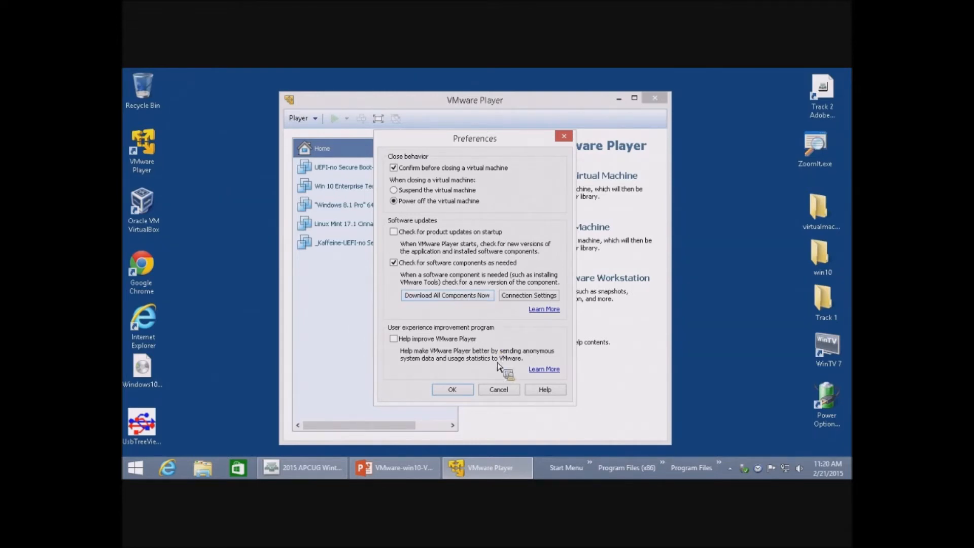
pyautogui.click(453, 389)
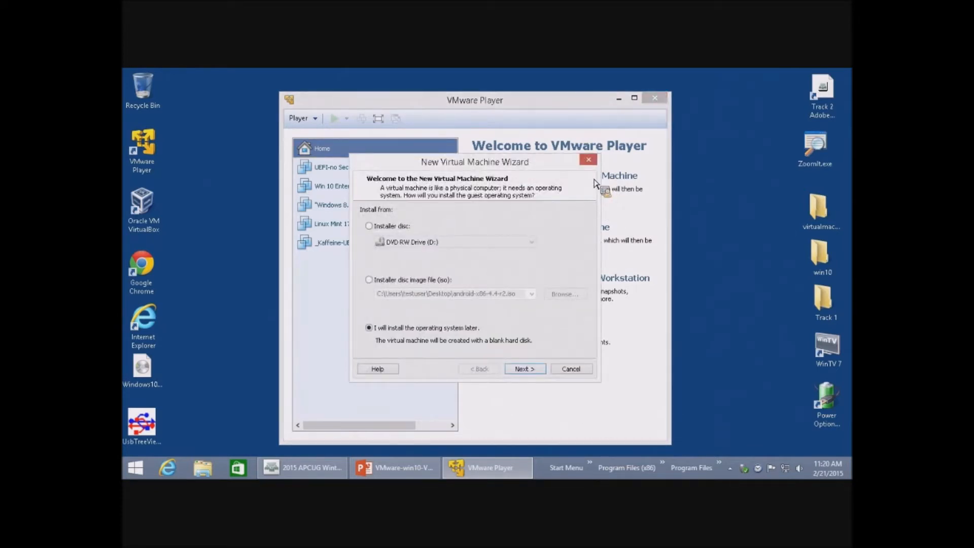
# Start a new virtual machine with the operating system to be installed later, choosing Microsoft Windows and version Windows 10 x64 as guest.
pyautogui.click(540, 374)
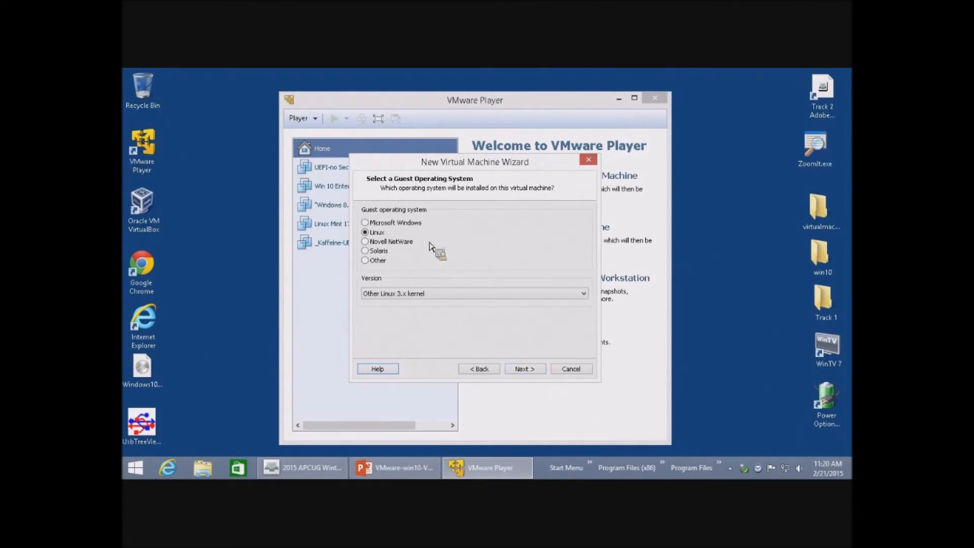
pyautogui.click(378, 223)
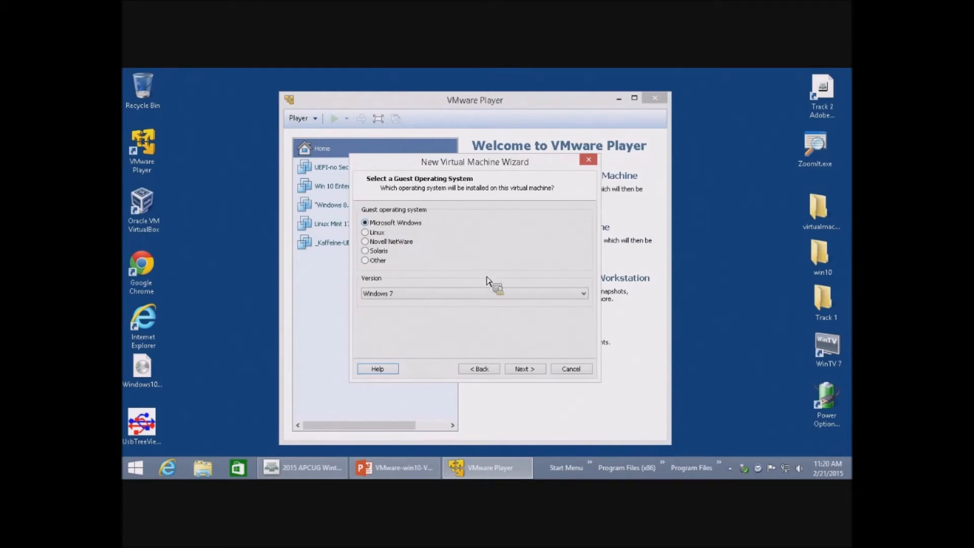
pyautogui.click(582, 297)
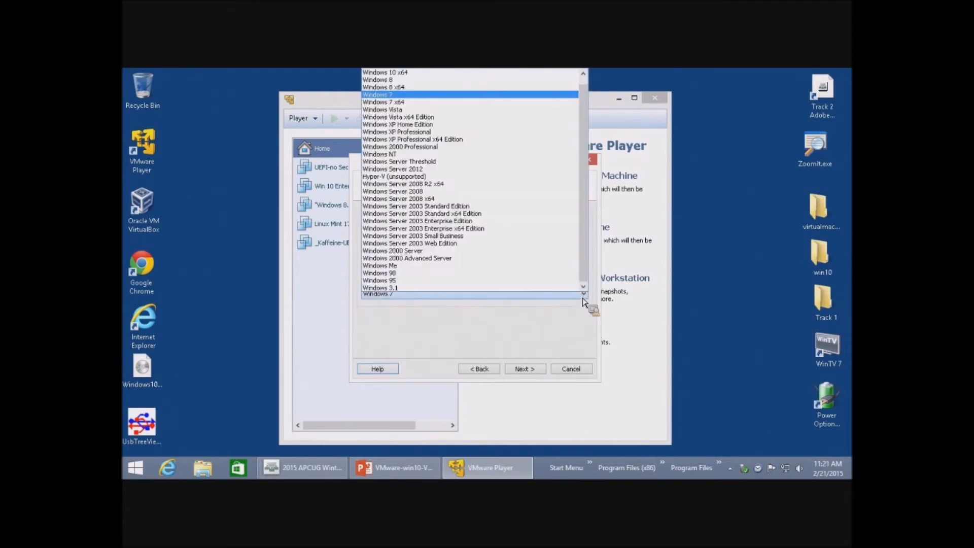
pyautogui.click(406, 74)
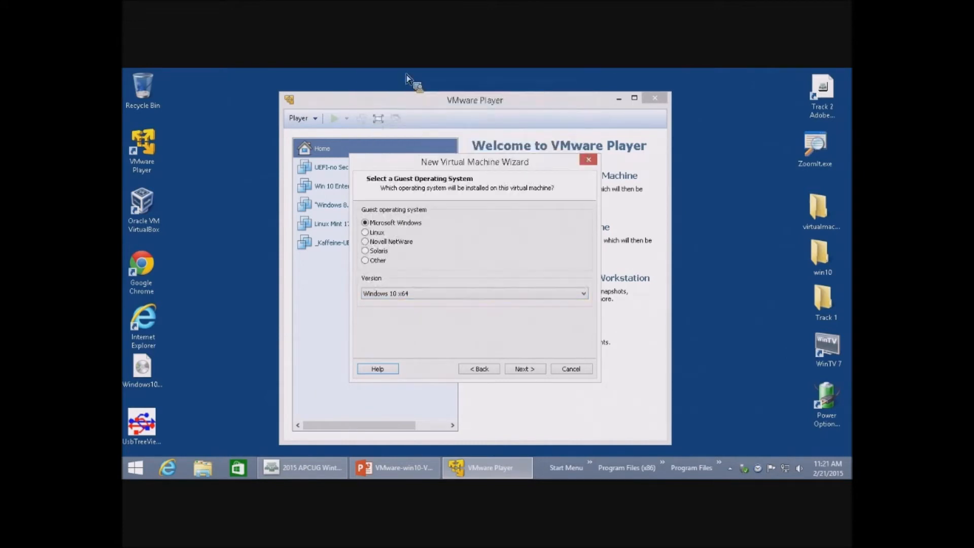
pyautogui.click(522, 369)
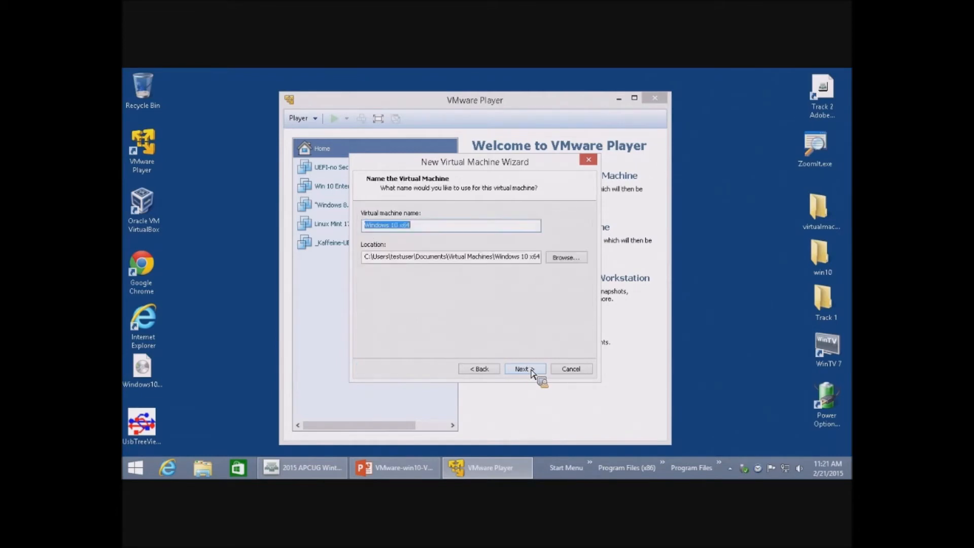
pyautogui.click(445, 229)
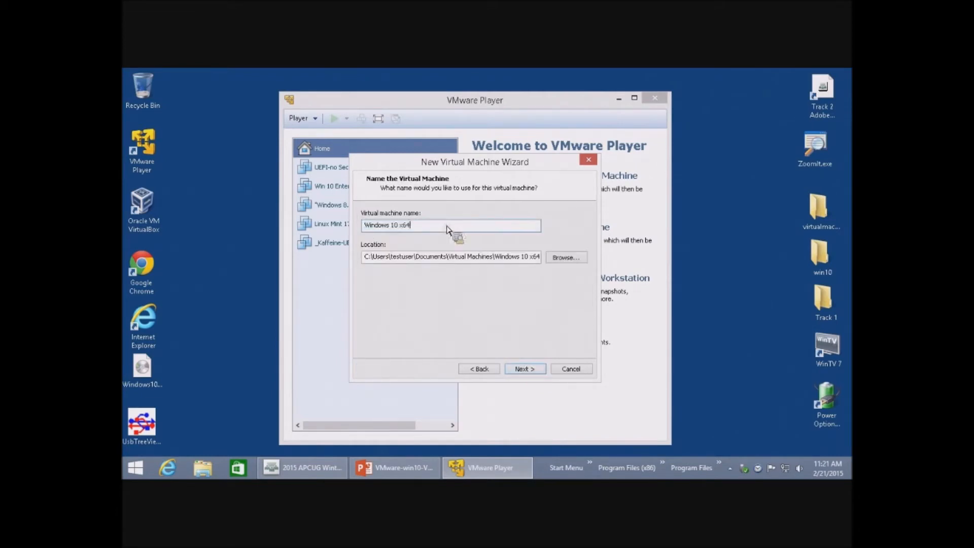
pyautogui.write('VTC')
pyautogui.write('14 2015-02-21')
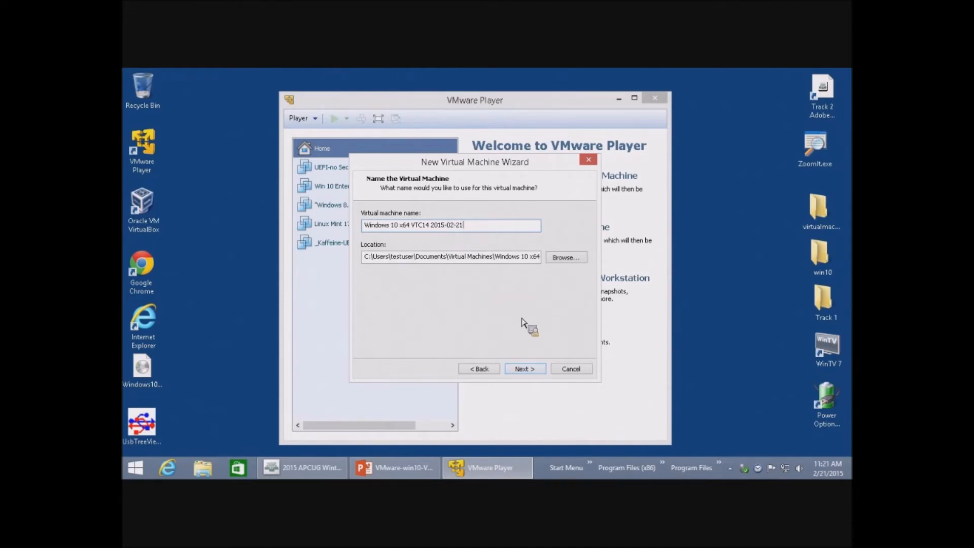
pyautogui.click(532, 370)
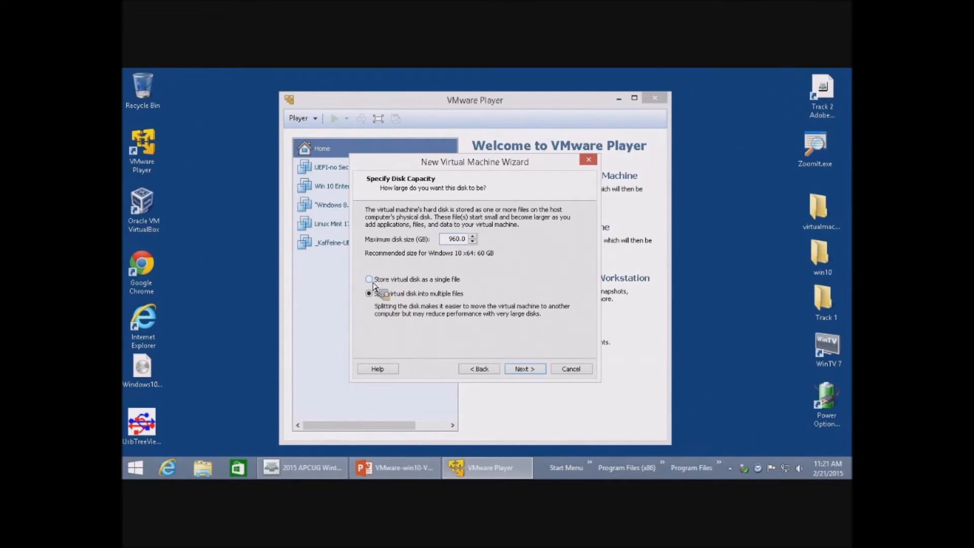
# Set the maximum disk size to 960 GB stored as a single file, and finish creating the virtual machine.
pyautogui.click(370, 280)
pyautogui.click(530, 373)
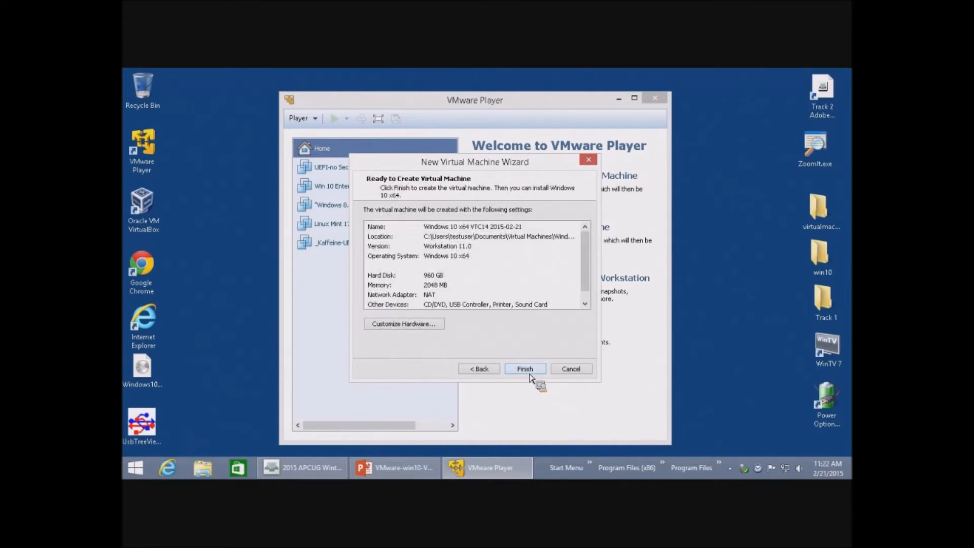
pyautogui.click(526, 369)
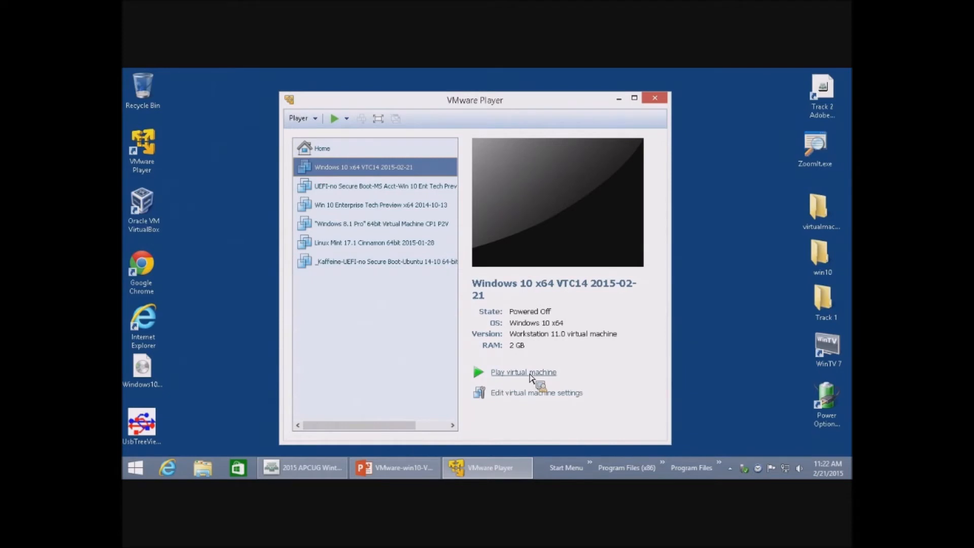
# Switch to File Explorer and open the Virtual Machines folder in Documents to find the new virtual machine's folder.
pyautogui.click(201, 476)
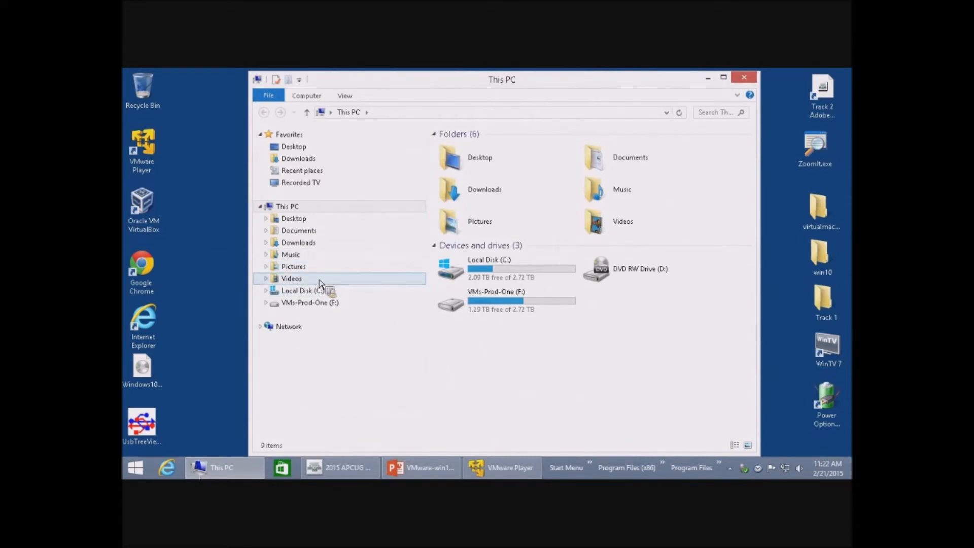
pyautogui.click(317, 231)
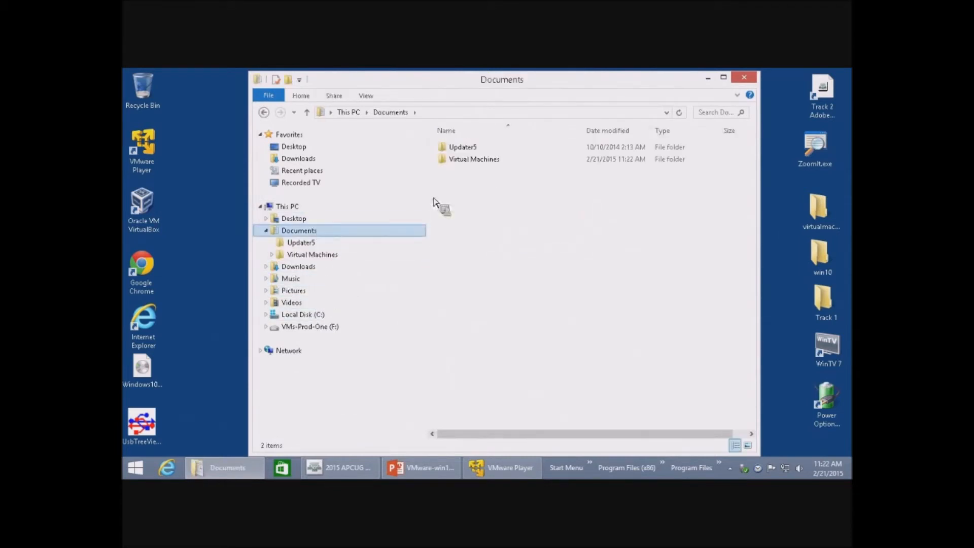
pyautogui.doubleClick(482, 160)
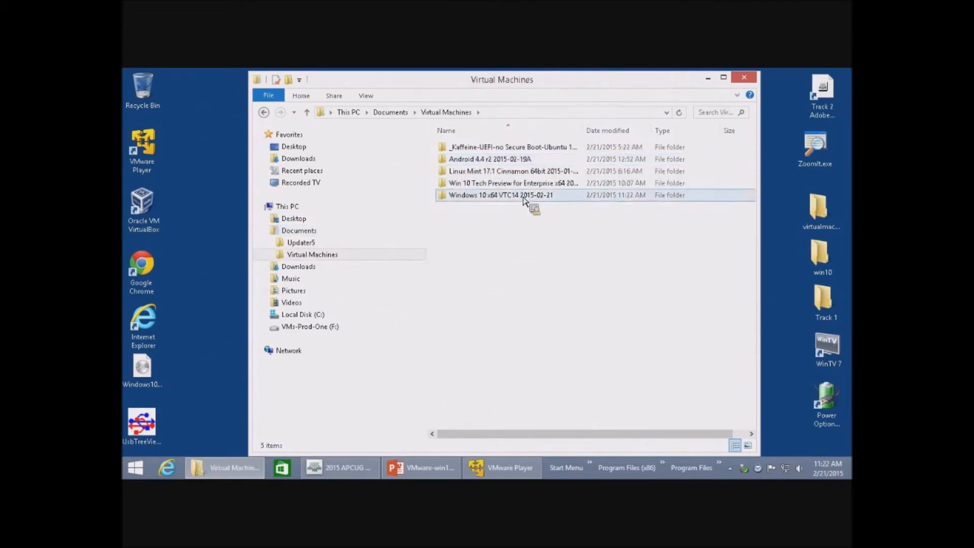
pyautogui.moveTo(524, 200)
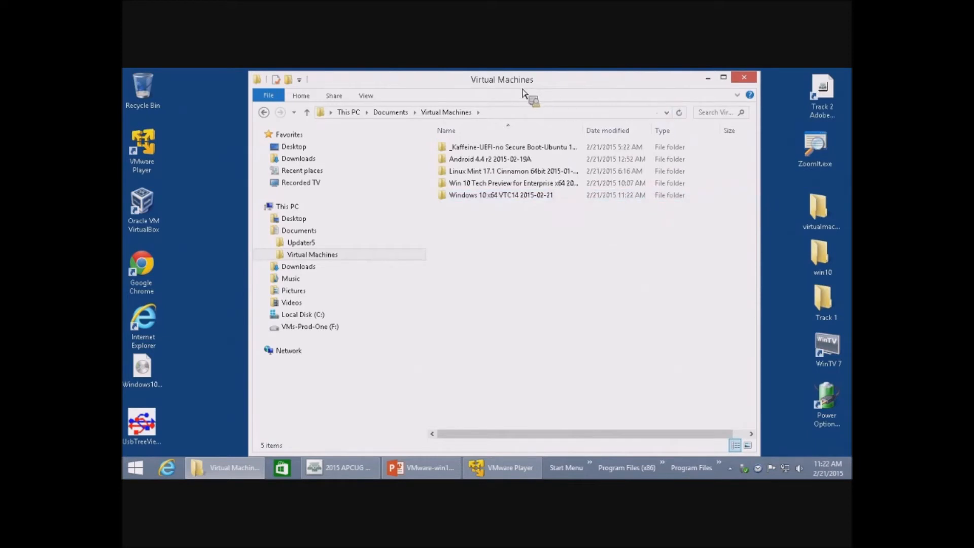
# Show the virtual machine folders as medium icons, examine them, and close the File Explorer window.
pyautogui.click(367, 96)
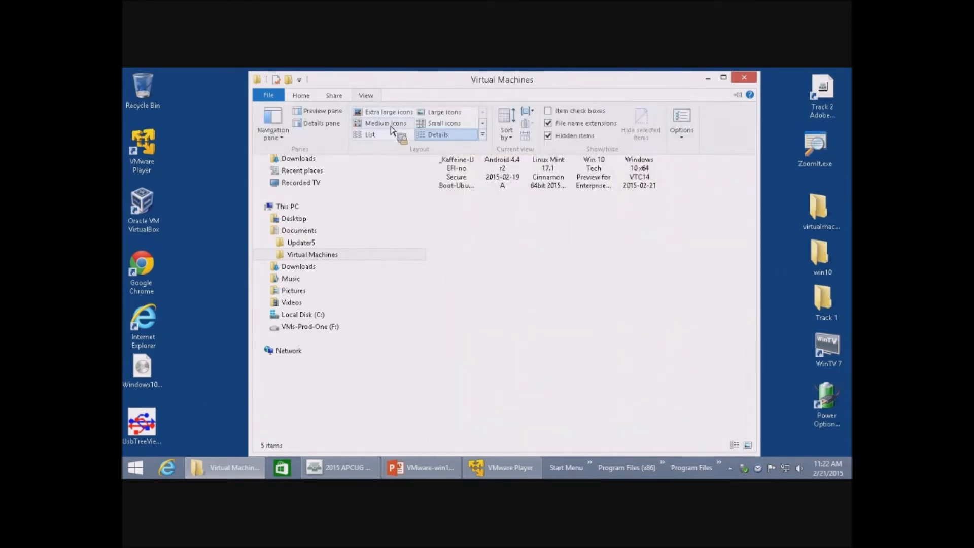
pyautogui.click(392, 124)
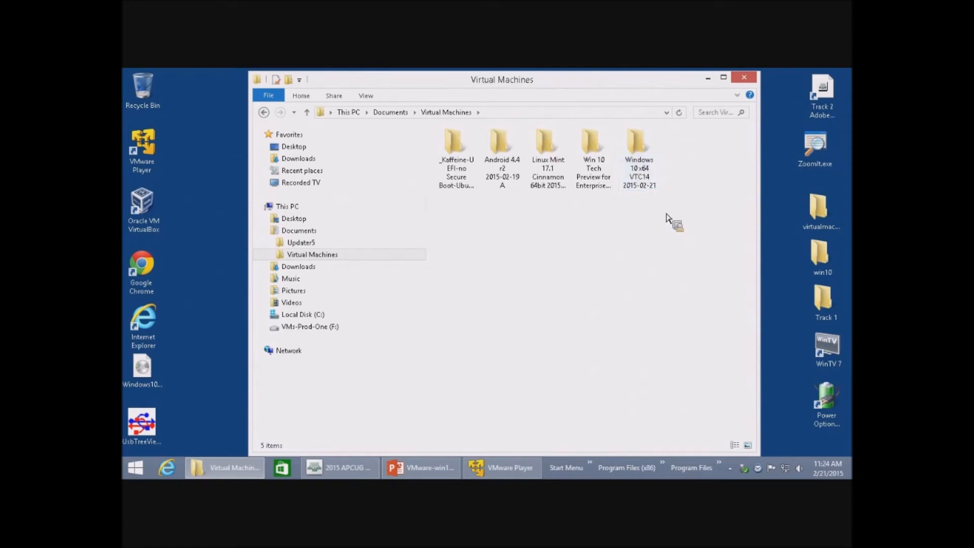
pyautogui.moveTo(642, 179)
pyautogui.click(744, 78)
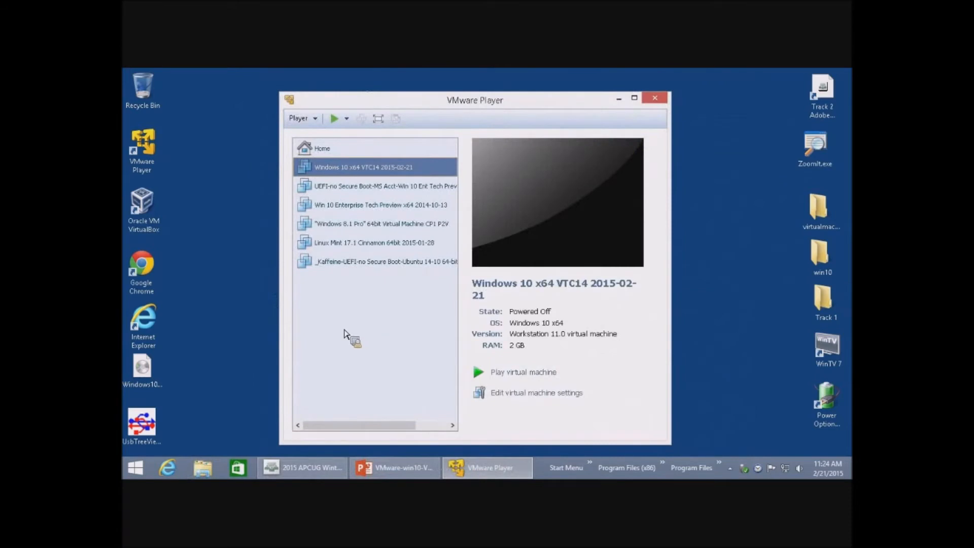
pyautogui.rightClick(344, 175)
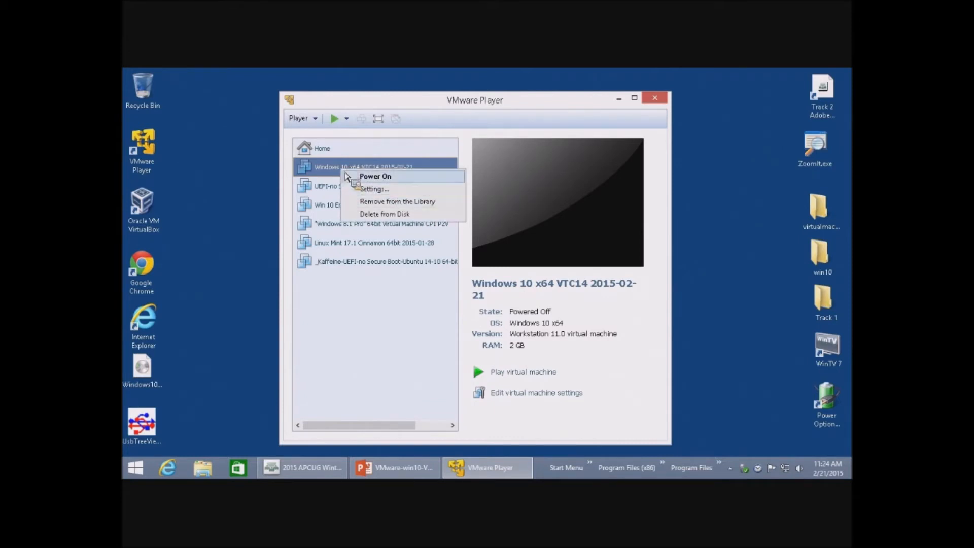
pyautogui.click(368, 190)
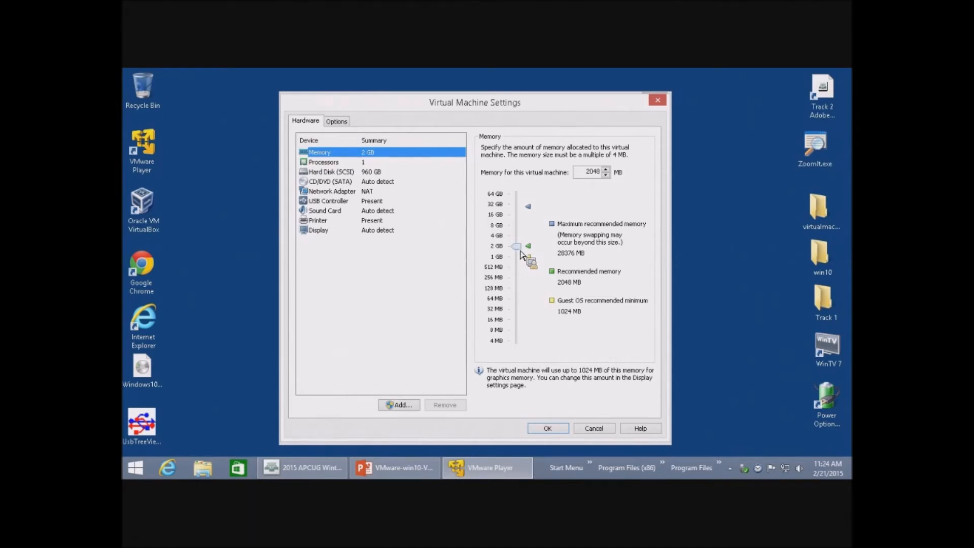
pyautogui.moveTo(517, 247); pyautogui.dragTo(514, 227)
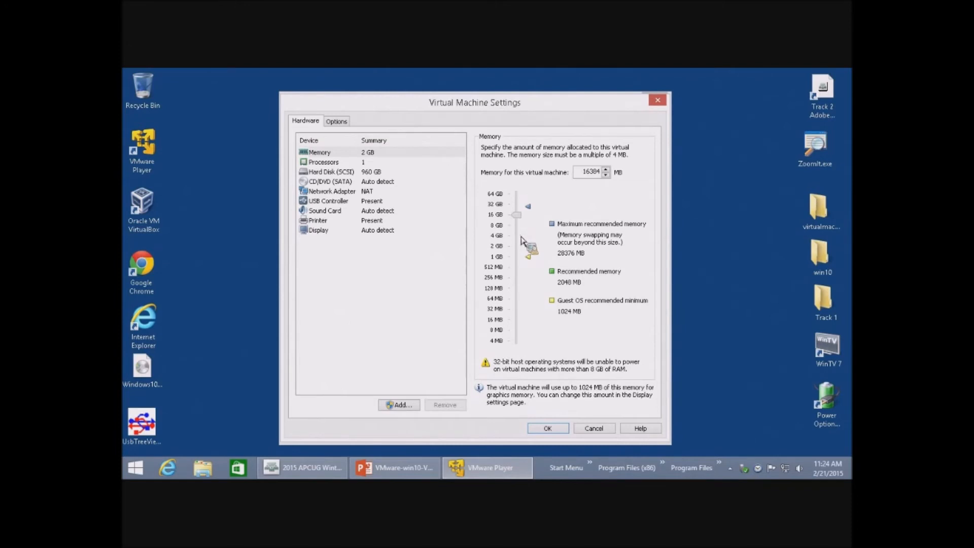
pyautogui.moveTo(516, 214); pyautogui.dragTo(516, 230)
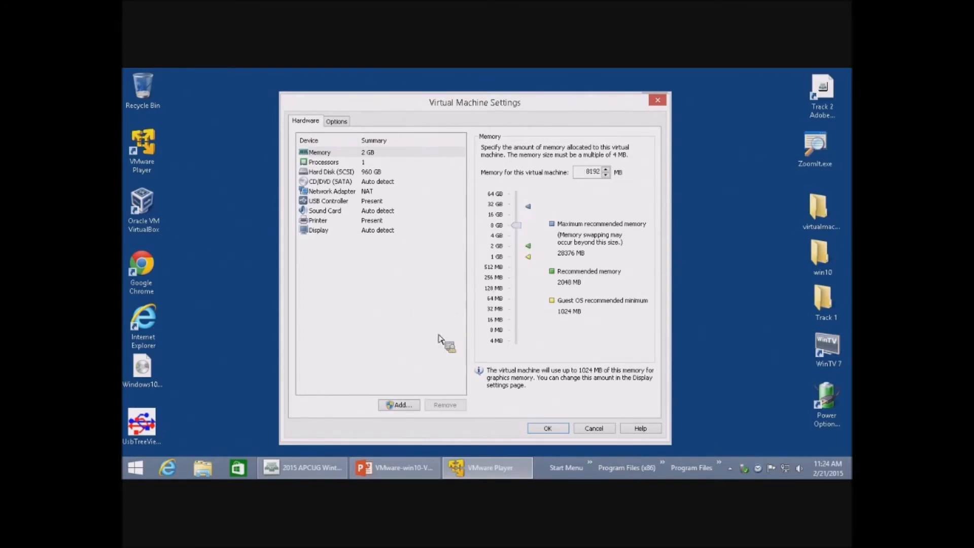
# Set the virtual machine's number of processor cores to 4.
pyautogui.click(349, 163)
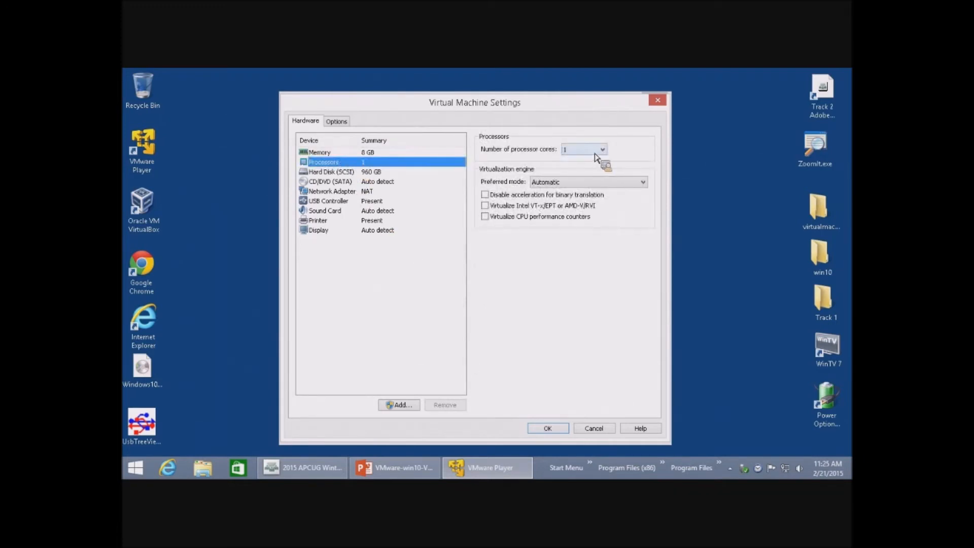
pyautogui.click(602, 149)
pyautogui.click(571, 183)
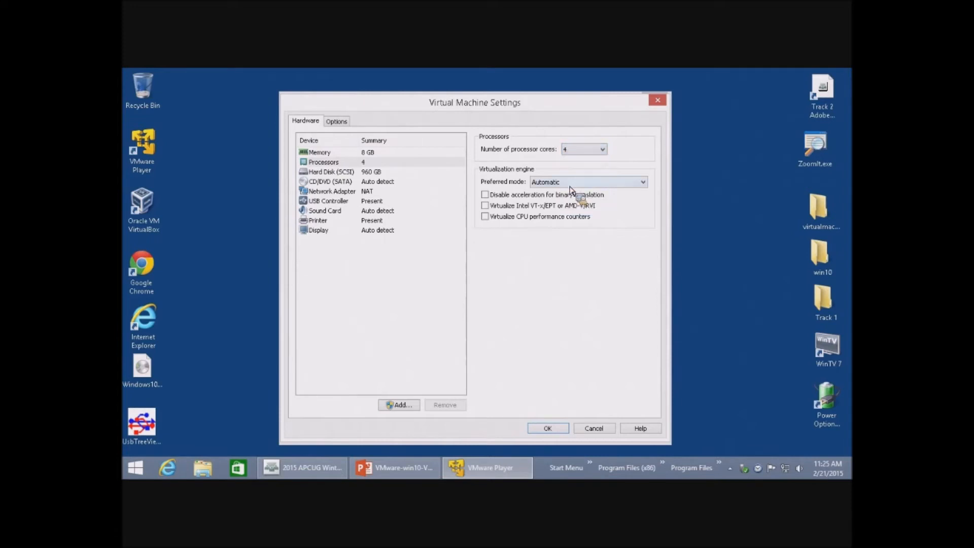
# Check the hard disk settings and connect the CD/DVD drive to Windows10_TechnicalPreview_x64_EN-US_9926.iso from the Desktop.
pyautogui.click(345, 175)
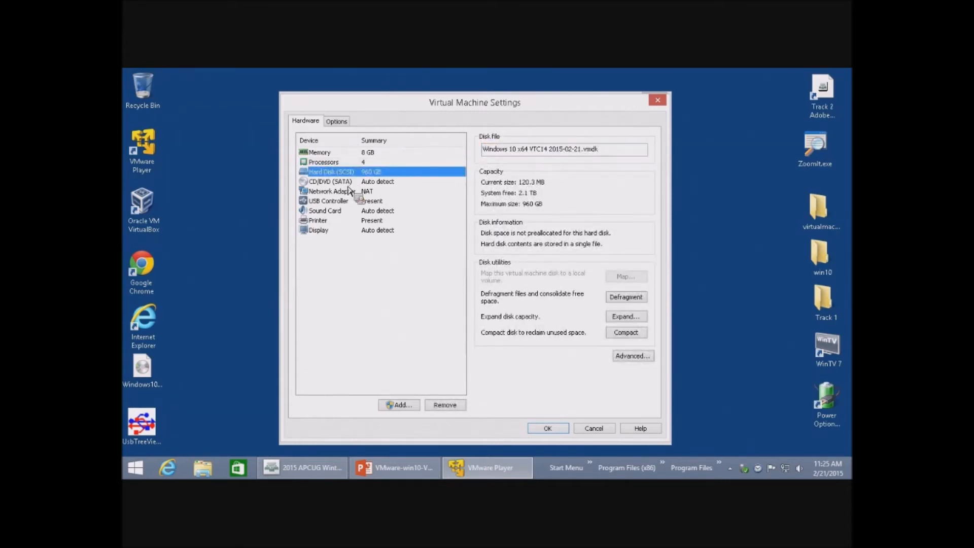
pyautogui.click(345, 182)
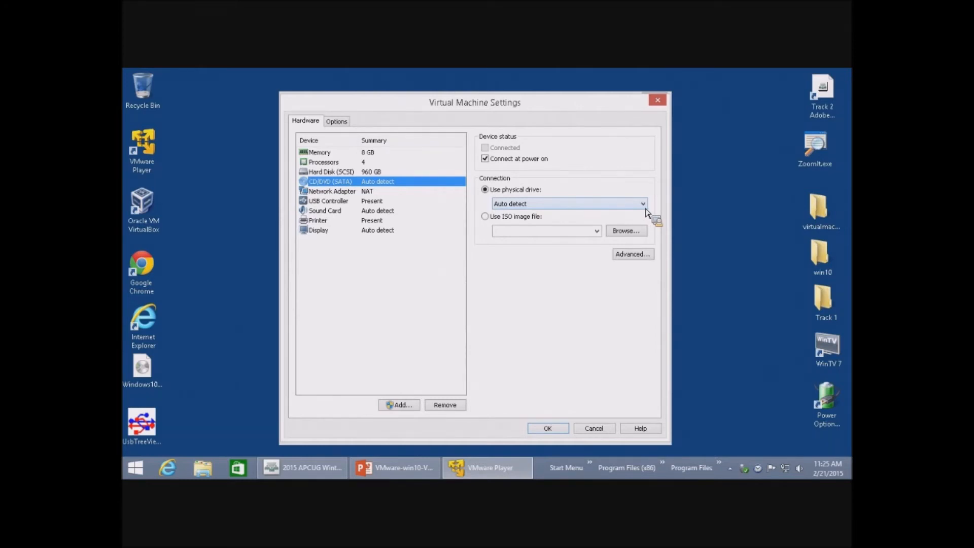
pyautogui.click(538, 222)
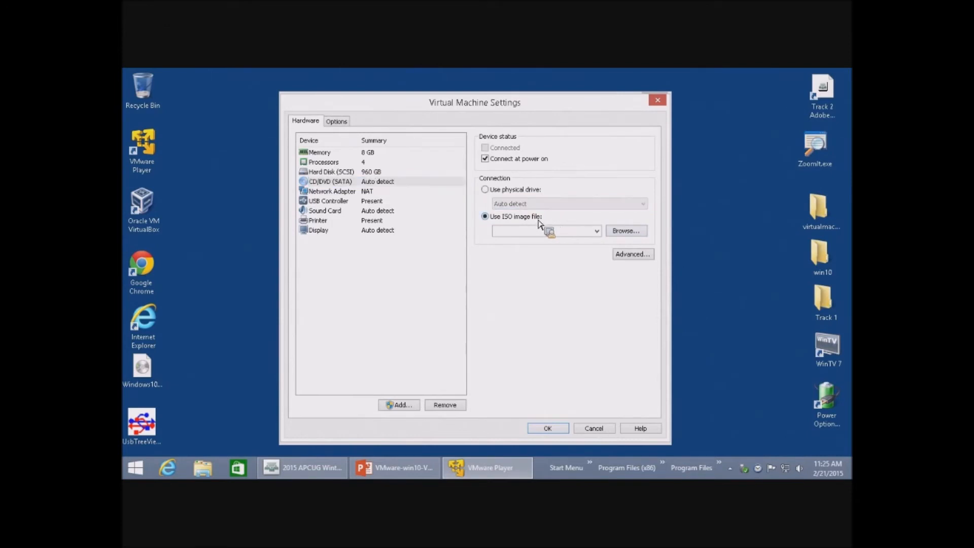
pyautogui.click(632, 231)
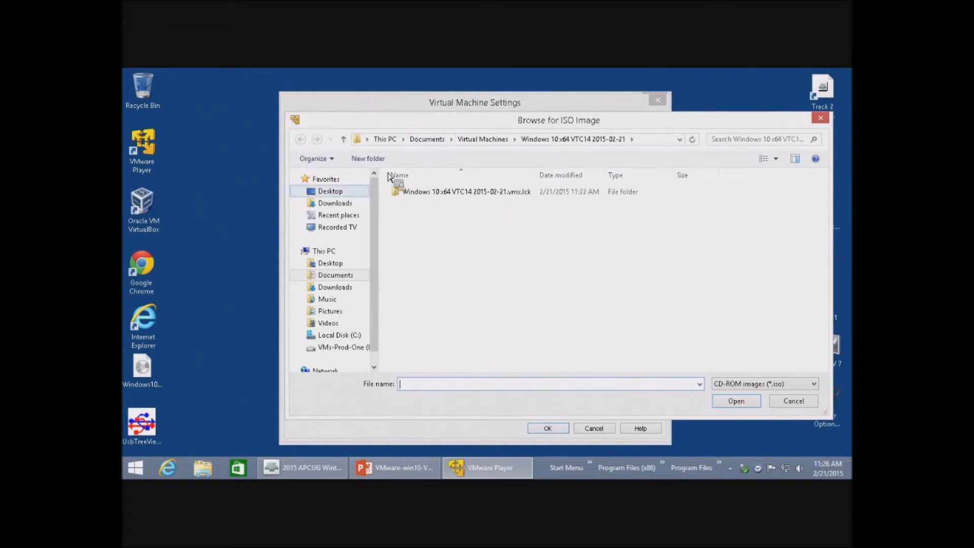
pyautogui.click(364, 192)
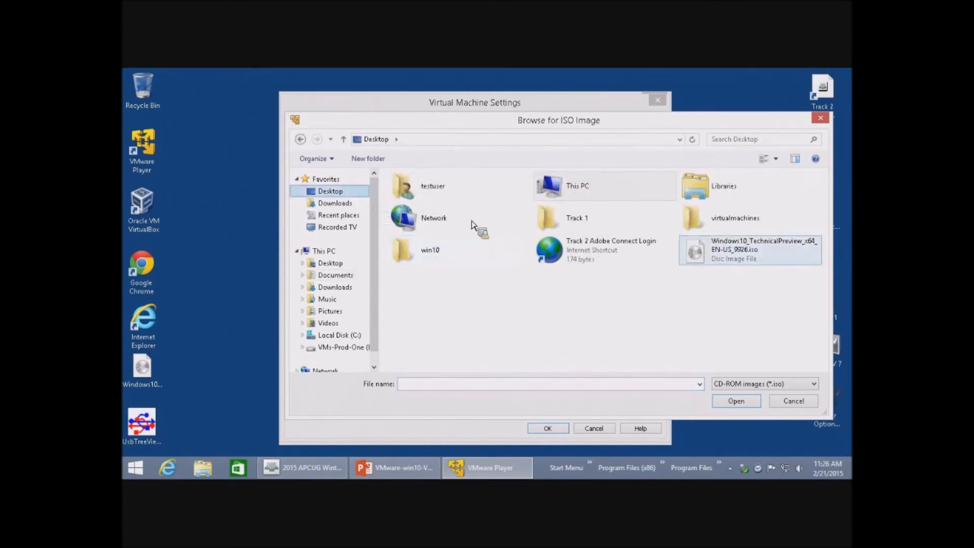
pyautogui.click(732, 253)
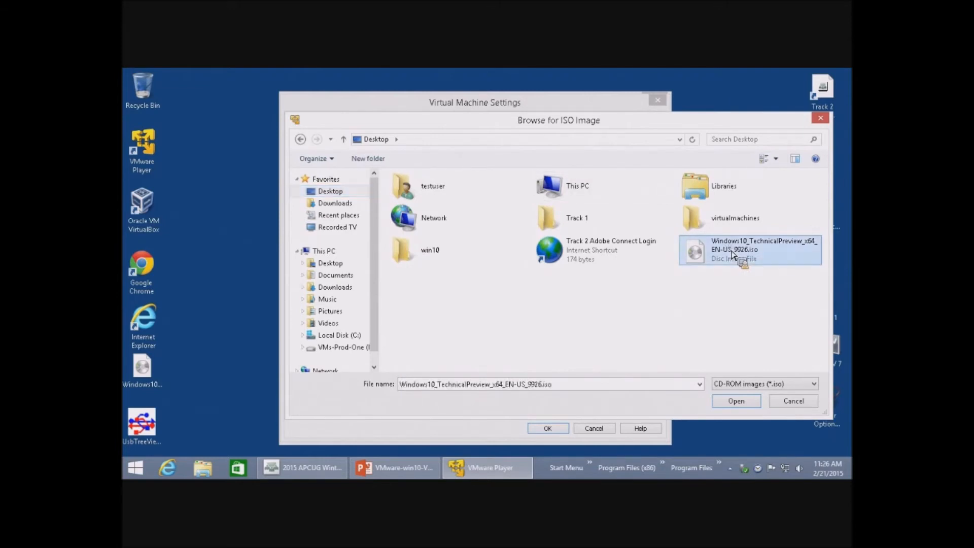
pyautogui.click(735, 401)
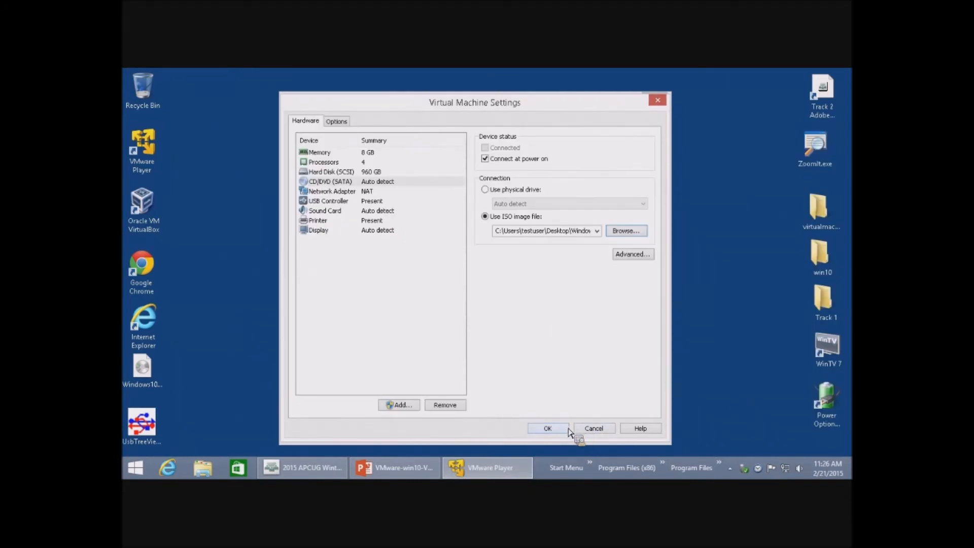
# Check the sound card, save the virtual machine settings, and start the Windows 10 virtual machine, dismissing the removable devices hint.
pyautogui.click(345, 213)
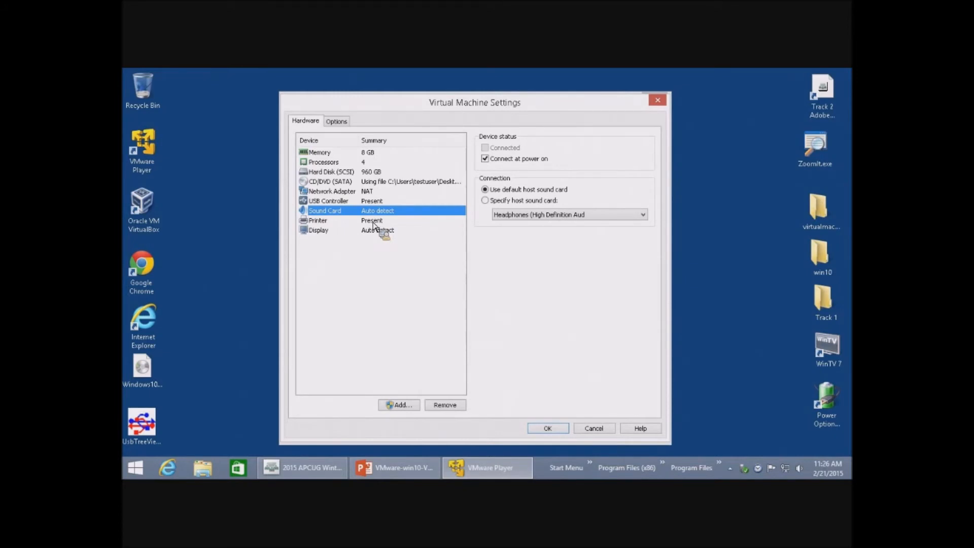
pyautogui.click(564, 429)
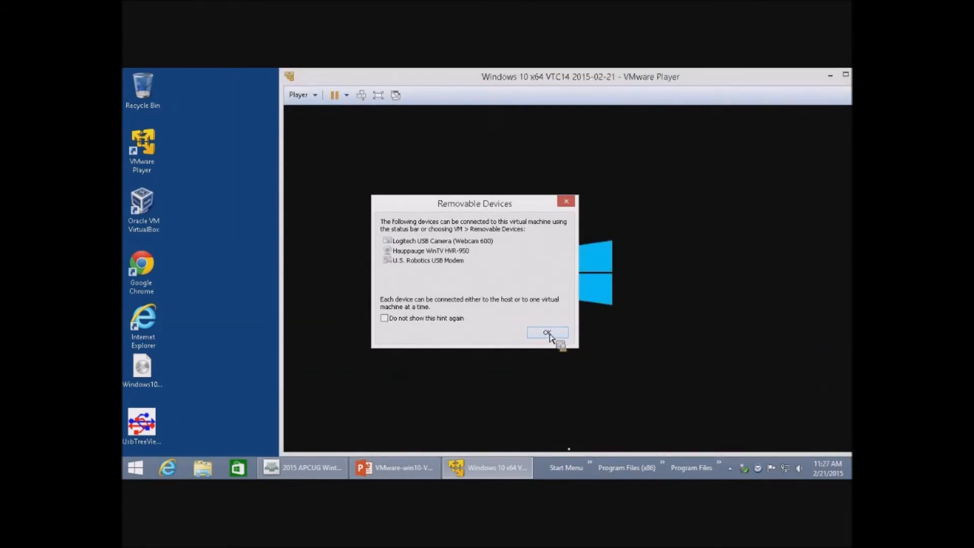
pyautogui.click(548, 332)
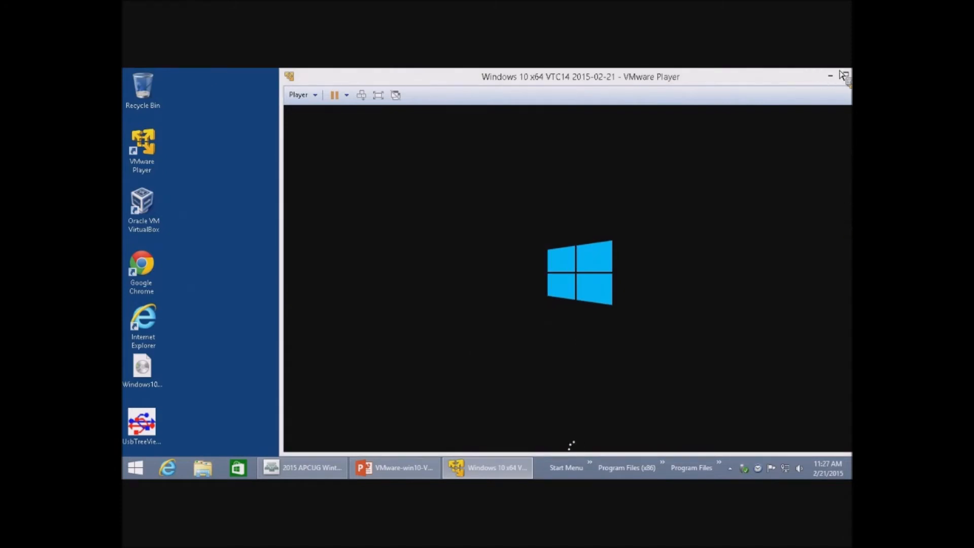
# Bring the whole virtual machine window into view, accept the default language and keyboard settings, and start the Windows installation.
pyautogui.moveTo(773, 75); pyautogui.dragTo(701, 81)
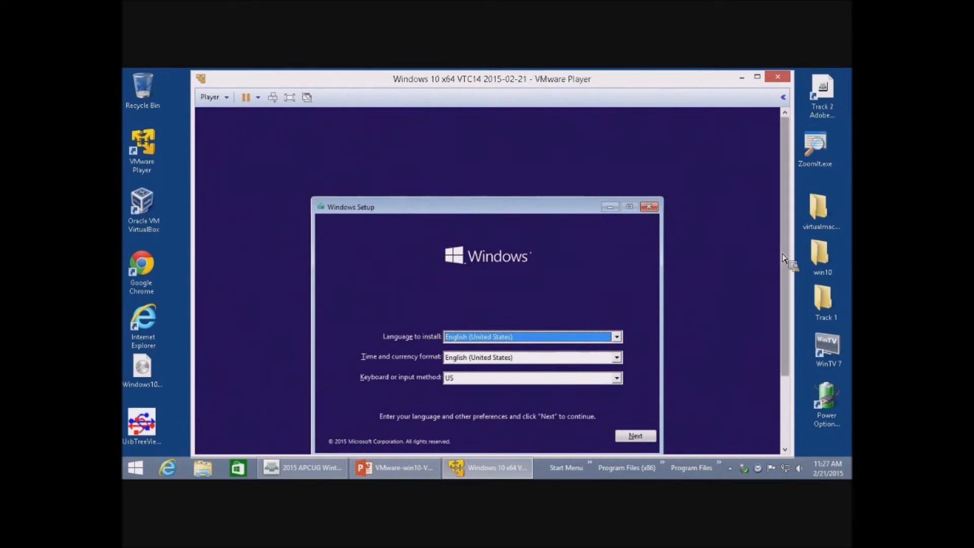
pyautogui.scroll(-2, 782, 257)
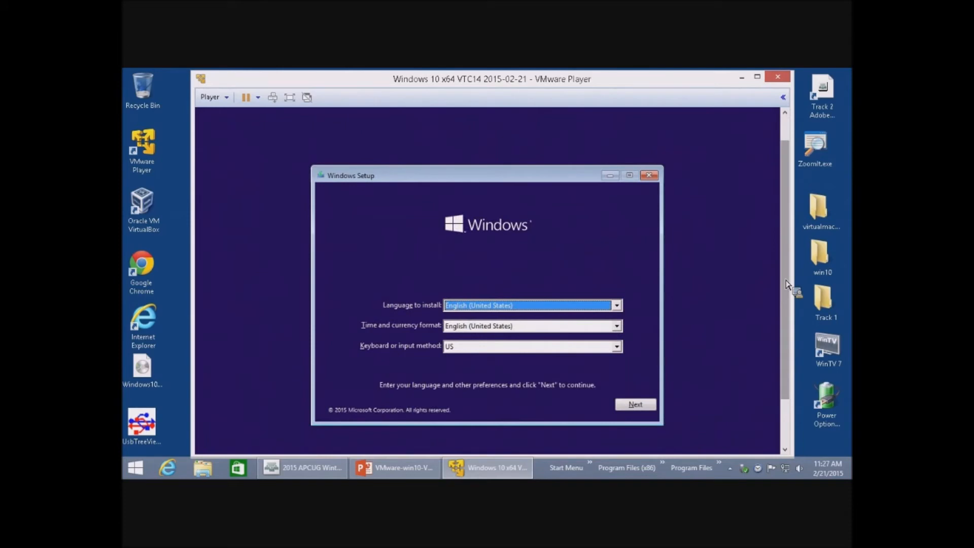
pyautogui.click(643, 410)
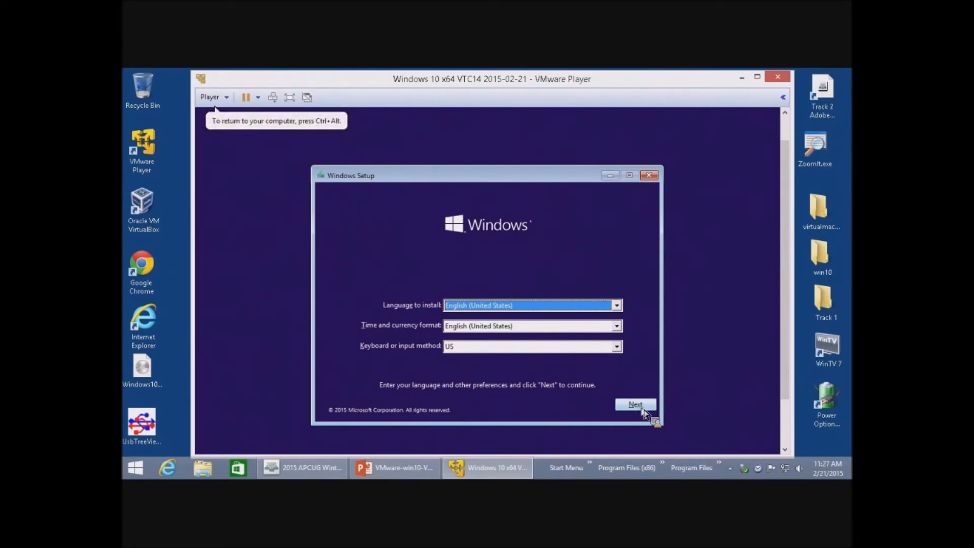
pyautogui.click(635, 404)
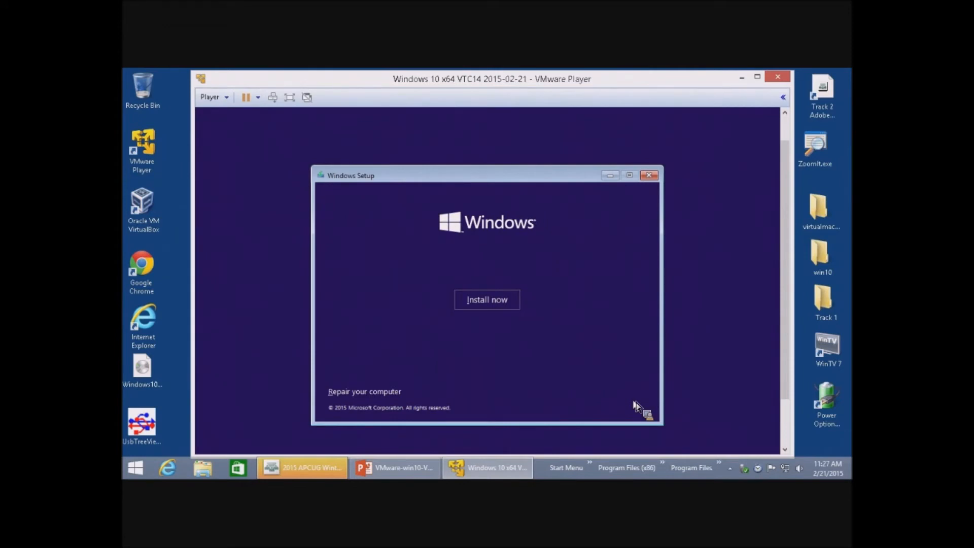
pyautogui.click(485, 304)
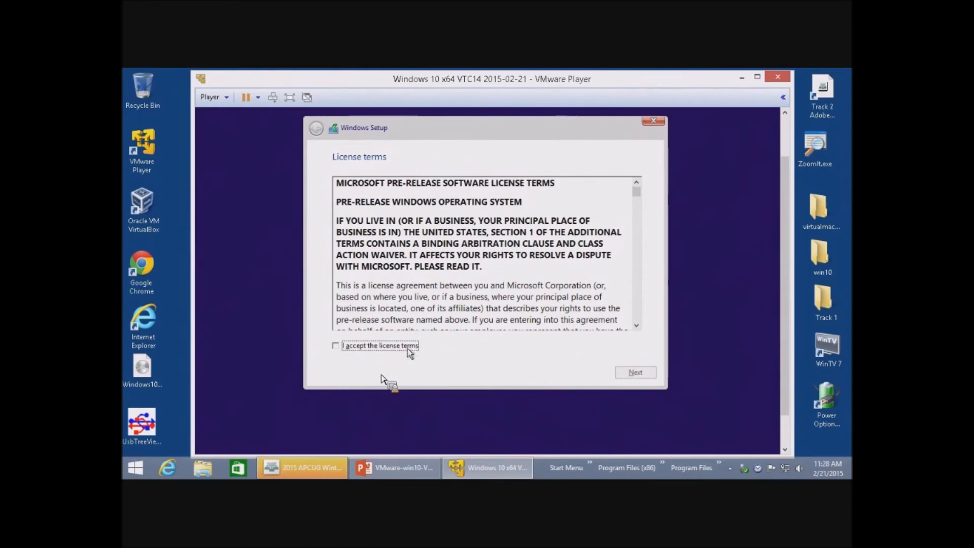
# Accept the license terms and begin a Custom: Install Windows only (advanced) installation on Drive 0 Unallocated Space.
pyautogui.click(337, 347)
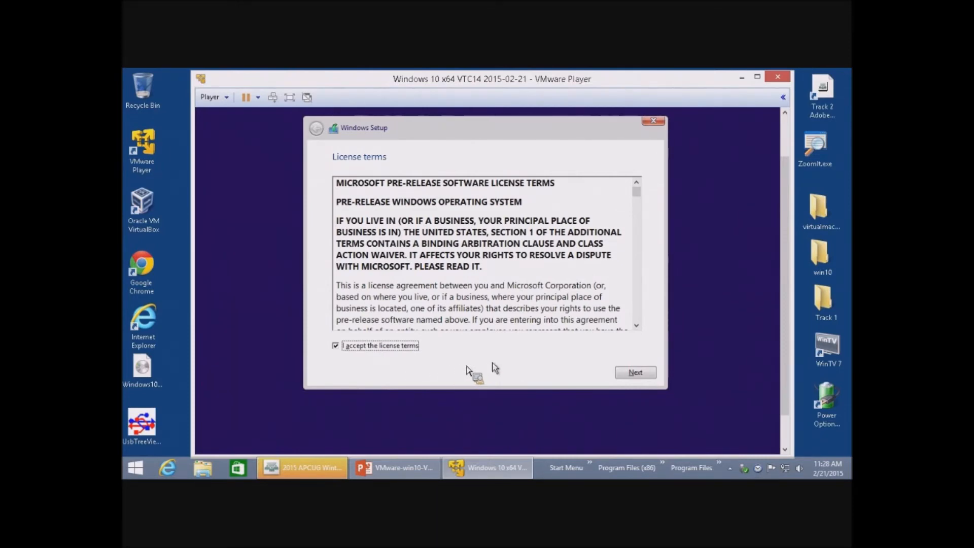
pyautogui.click(634, 373)
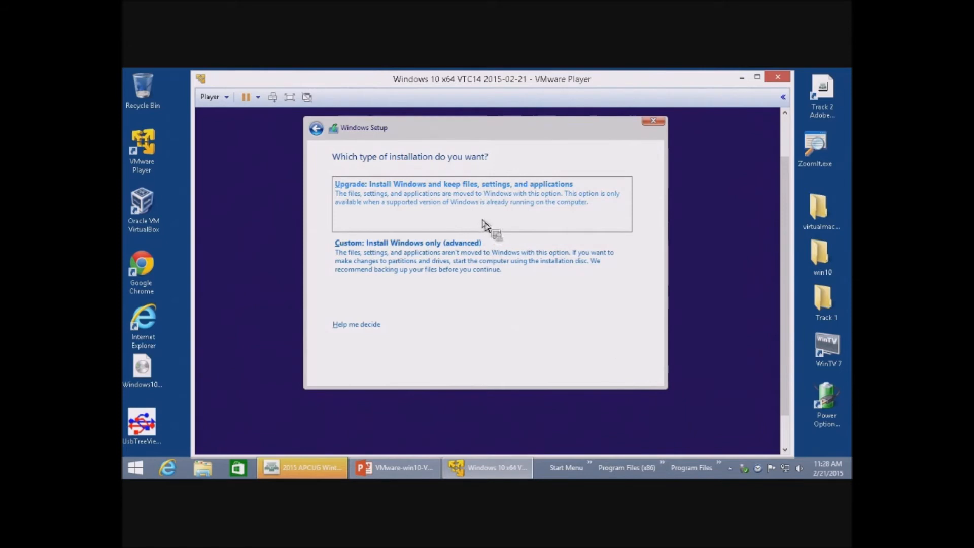
pyautogui.click(464, 261)
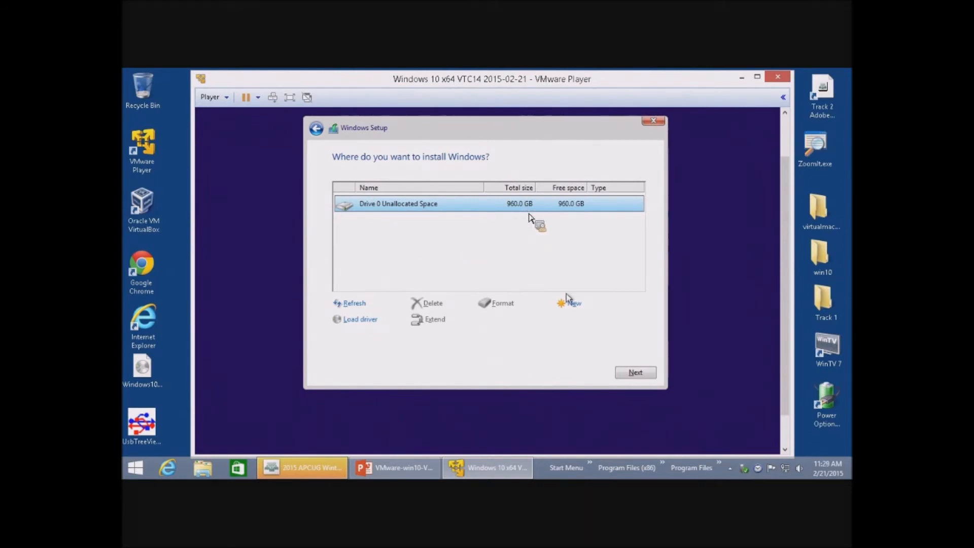
pyautogui.click(637, 377)
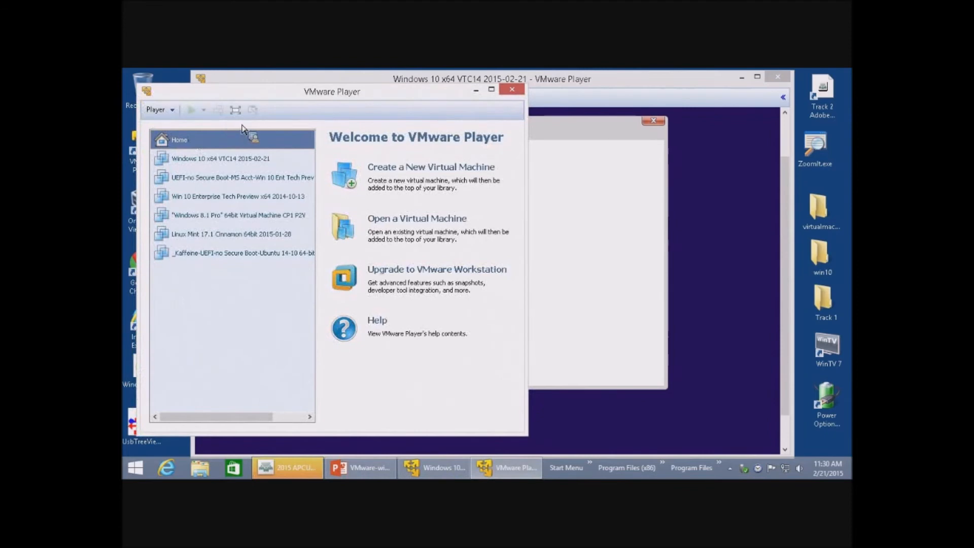
# Open the settings of the Linux Mint 17.1 Cinnamon 64bit 2015-01-28 virtual machine from the VMware Player library.
pyautogui.rightClick(217, 218)
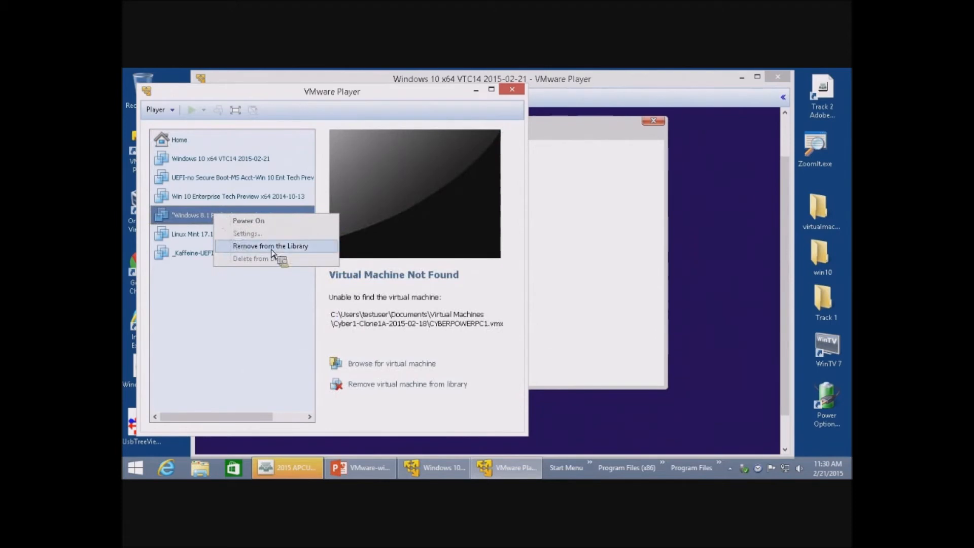
pyautogui.click(206, 236)
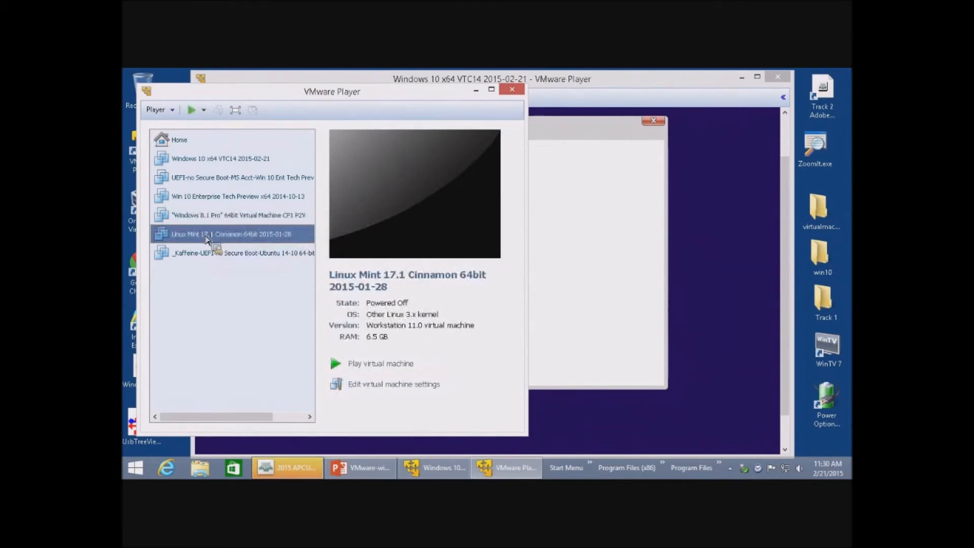
pyautogui.rightClick(207, 237)
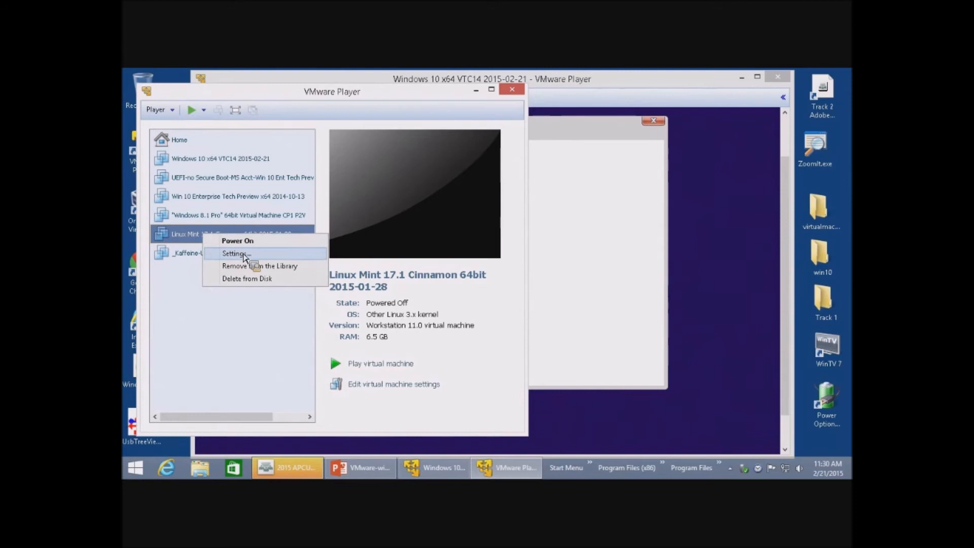
pyautogui.click(243, 254)
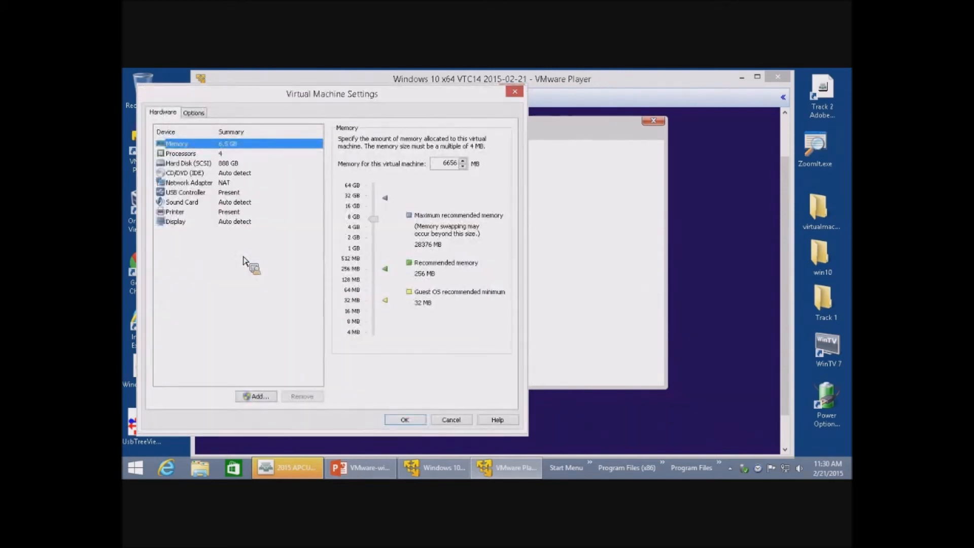
# Check the advanced settings of the Linux Mint machine's SCSI hard disk, and remove that disk from the virtual machine.
pyautogui.click(196, 164)
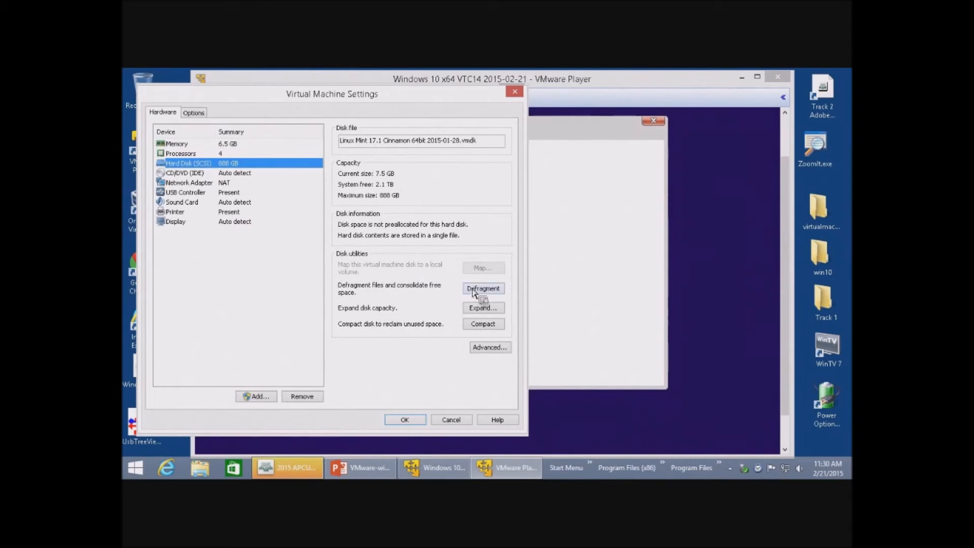
pyautogui.click(496, 351)
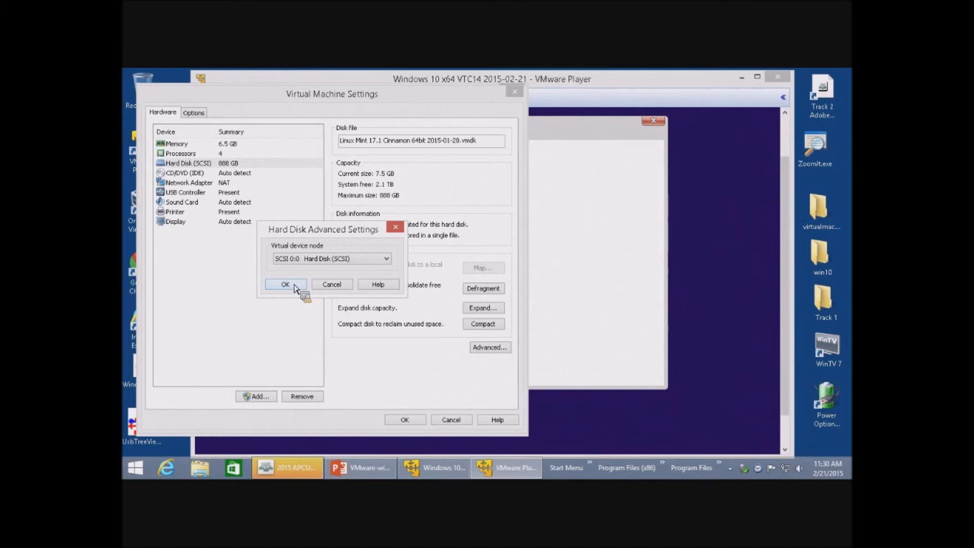
pyautogui.click(335, 285)
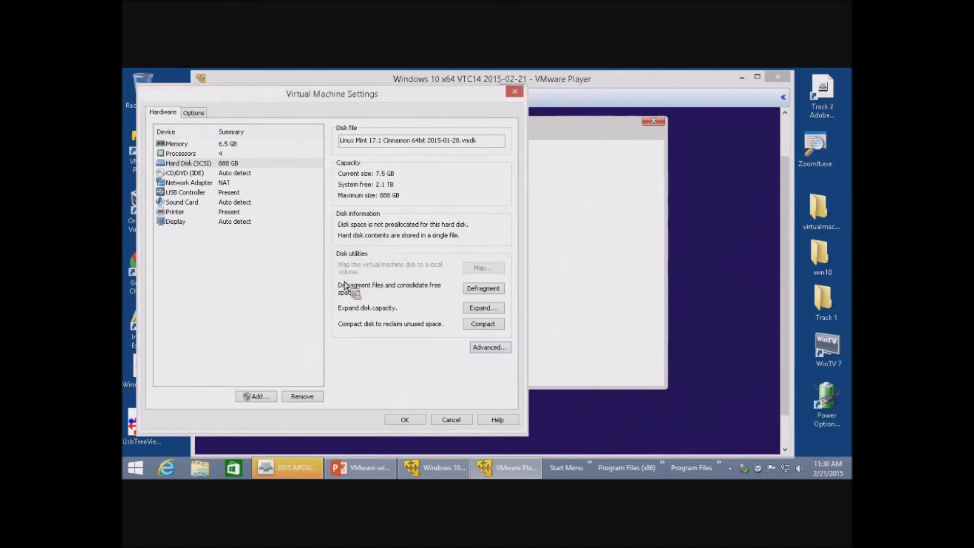
pyautogui.click(177, 165)
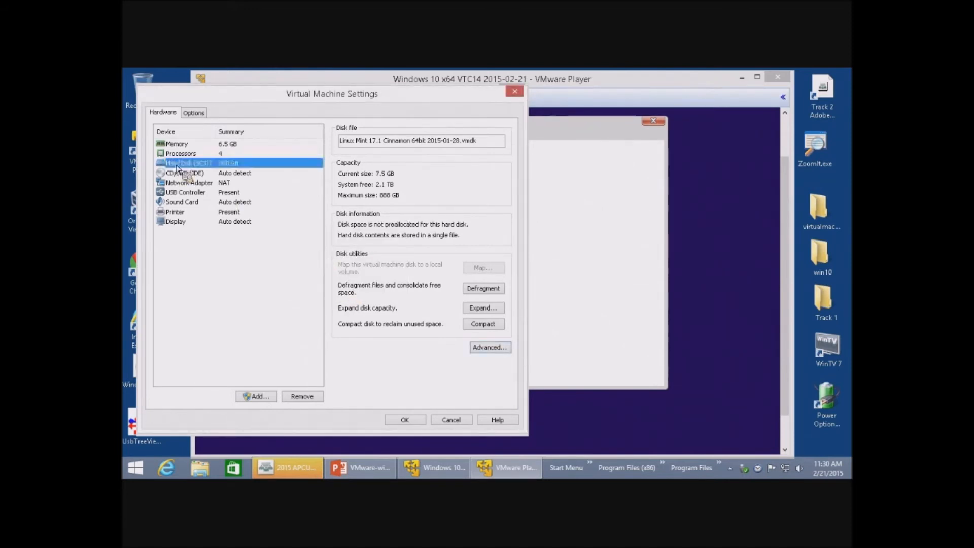
pyautogui.click(311, 398)
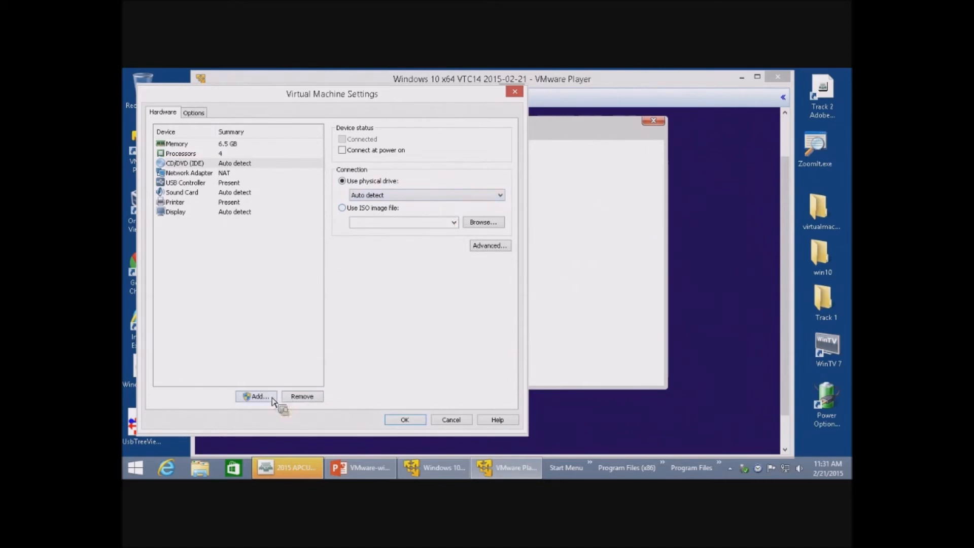
# Start adding a hard disk to the Linux Mint machine, with the SATA disk type and the option to use an existing virtual disk.
pyautogui.click(271, 397)
pyautogui.click(497, 469)
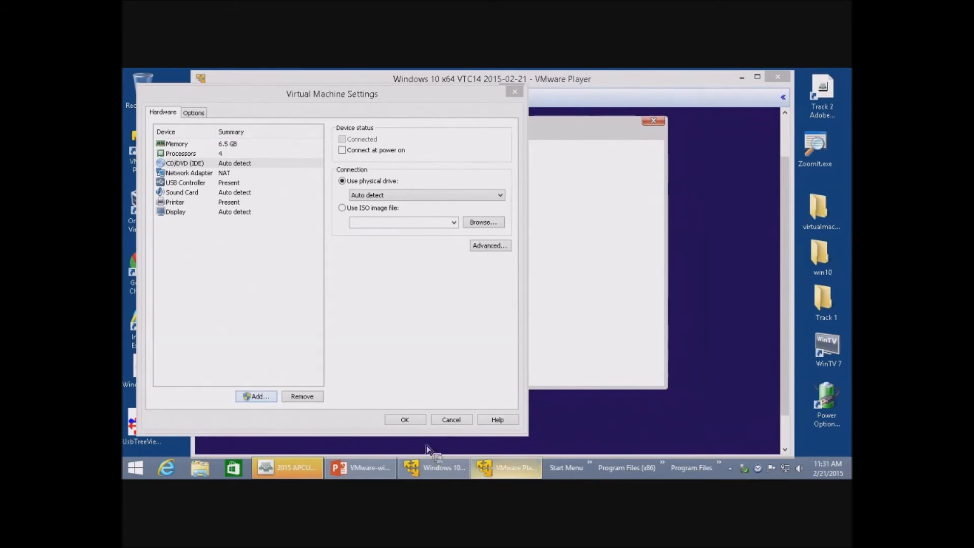
pyautogui.click(256, 396)
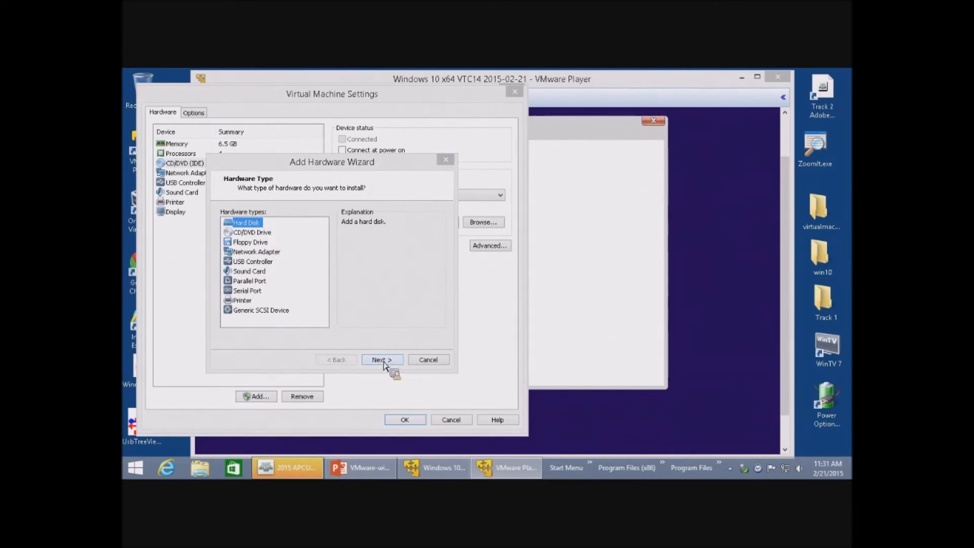
pyautogui.click(384, 361)
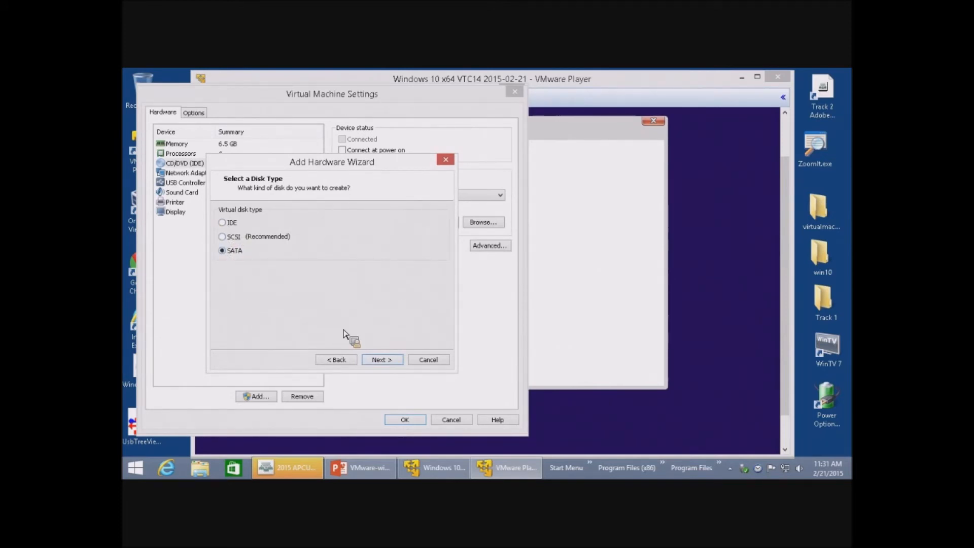
pyautogui.click(384, 363)
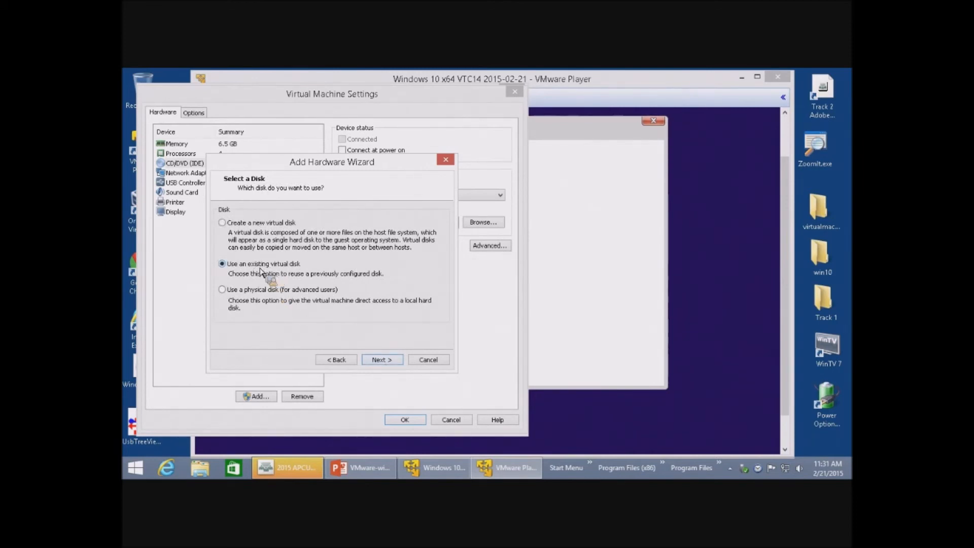
pyautogui.click(382, 361)
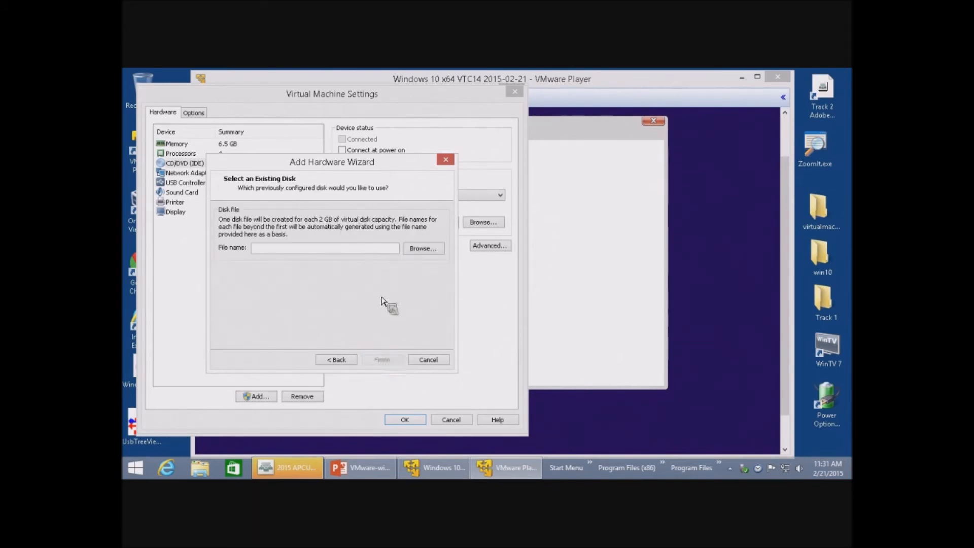
# Choose Linux Mint 17.1 Cinnamon 64bit 2015-01-28.vmdk as the existing disk, finish adding it, and save the virtual machine settings.
pyautogui.click(425, 248)
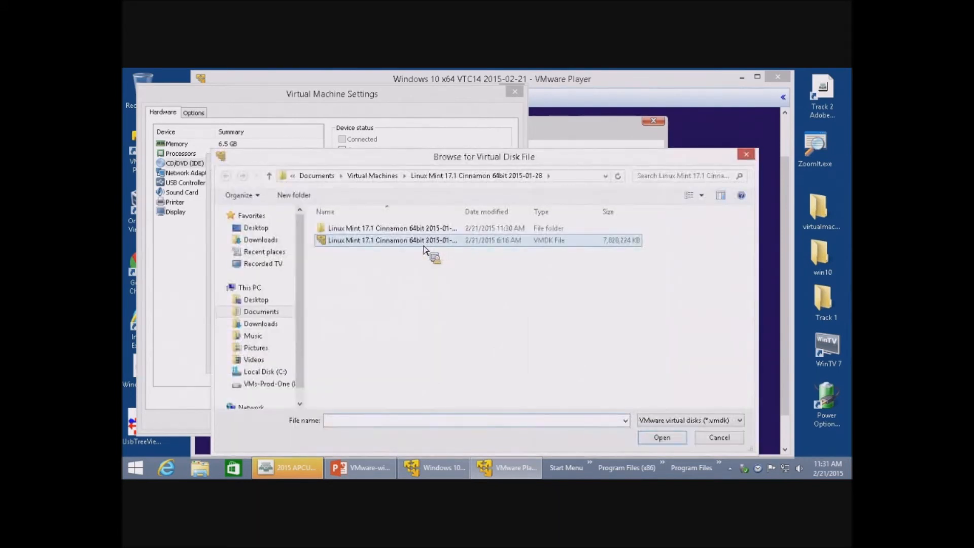
pyautogui.doubleClick(462, 213)
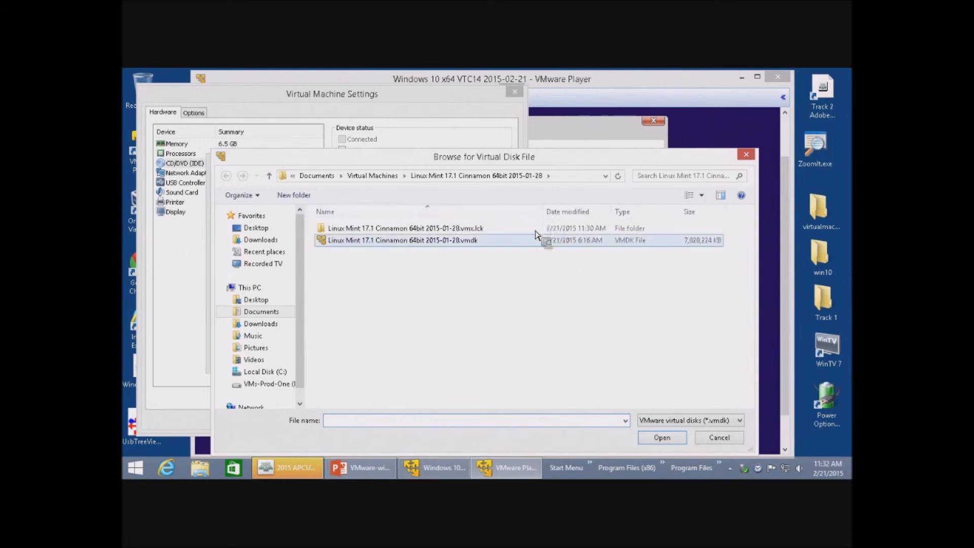
pyautogui.click(470, 242)
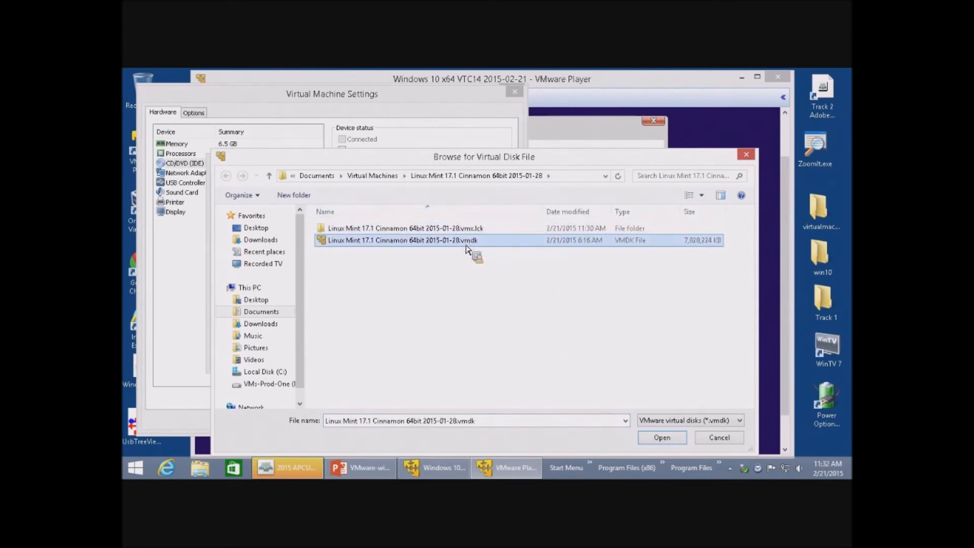
pyautogui.click(665, 437)
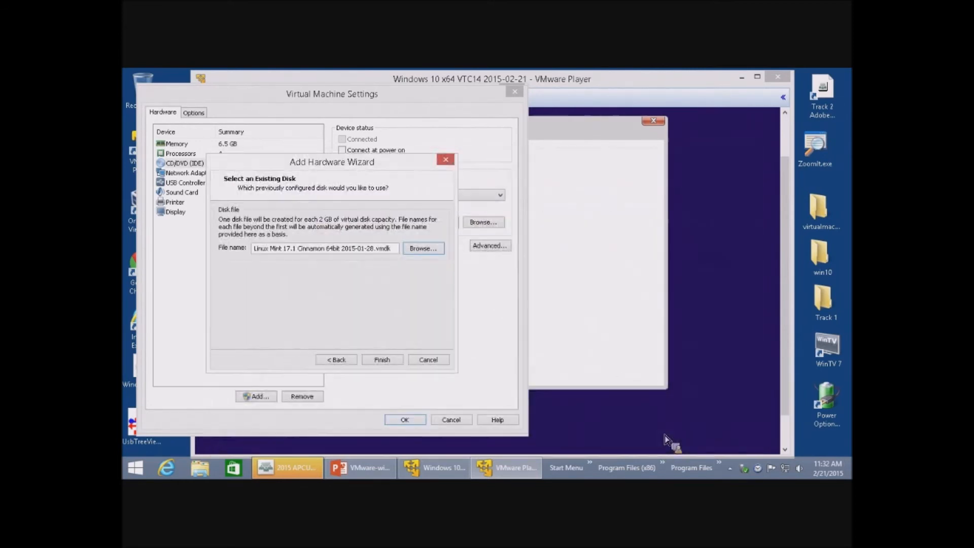
pyautogui.click(381, 359)
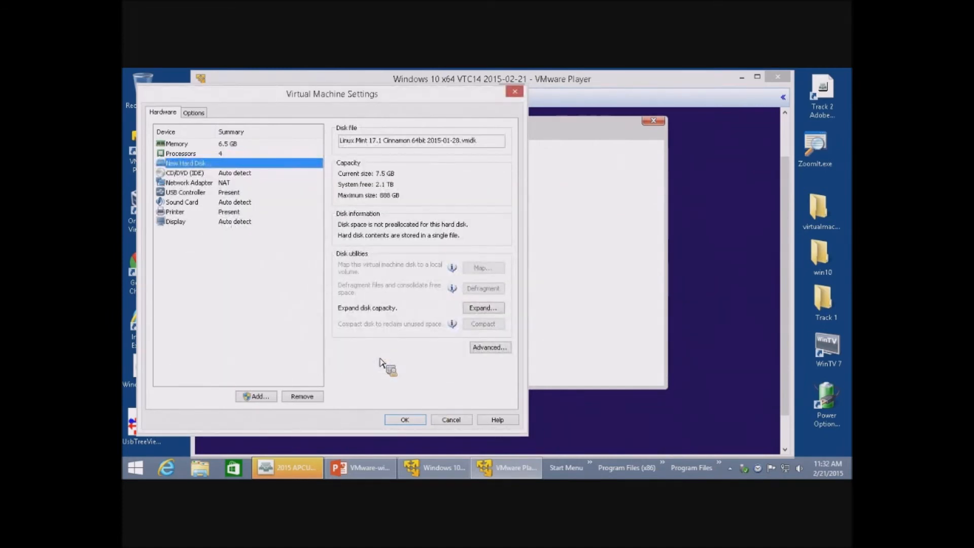
pyautogui.click(416, 421)
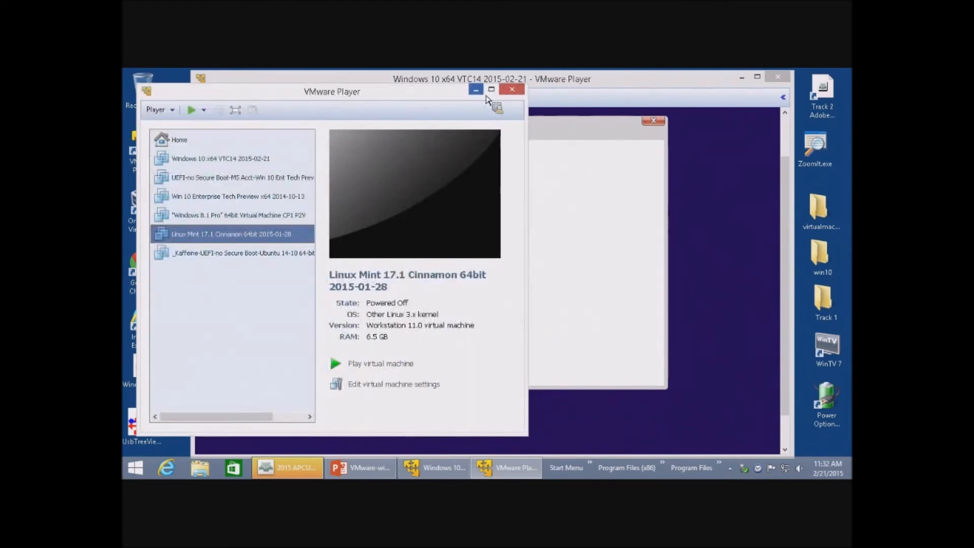
# Check the Windows 10 installation progress behind the VMware Player library window, and return to the library.
pyautogui.click(476, 91)
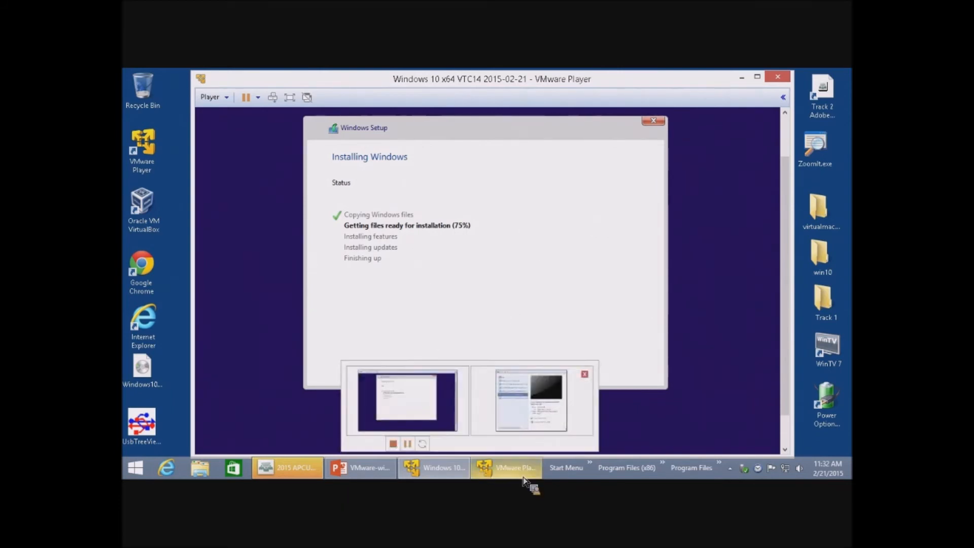
pyautogui.moveTo(526, 481)
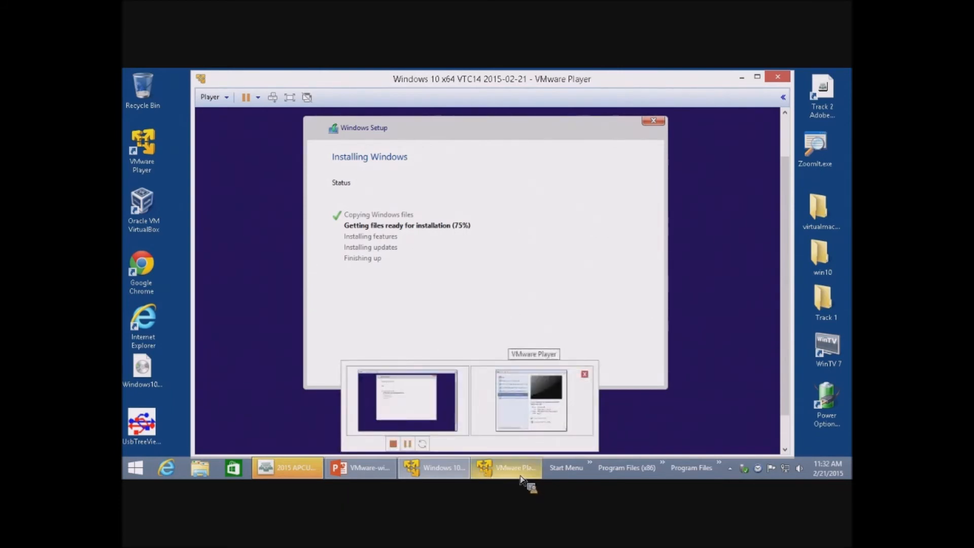
pyautogui.click(522, 479)
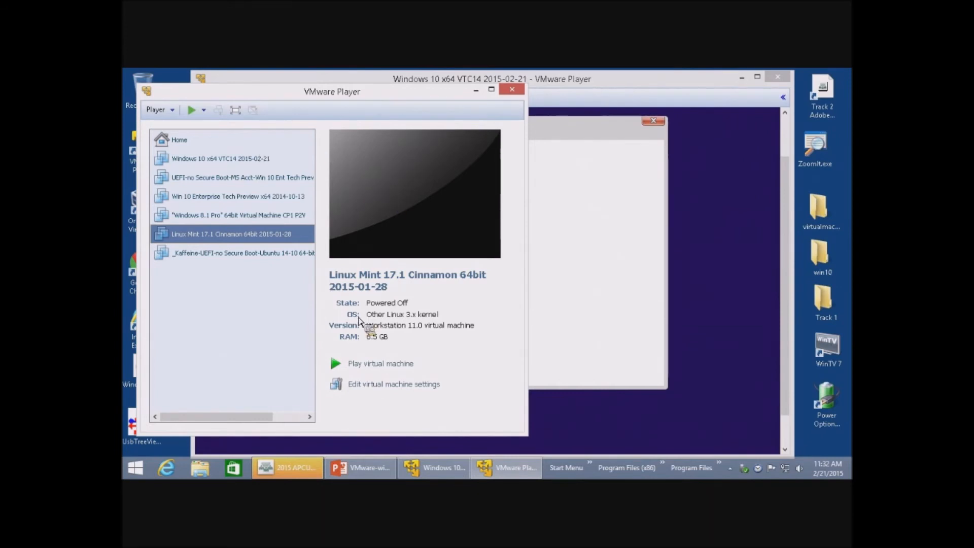
# Minimize the Windows 10 virtual machine window and open the VMs-Prod-One (F:) drive in File Explorer.
pyautogui.click(742, 76)
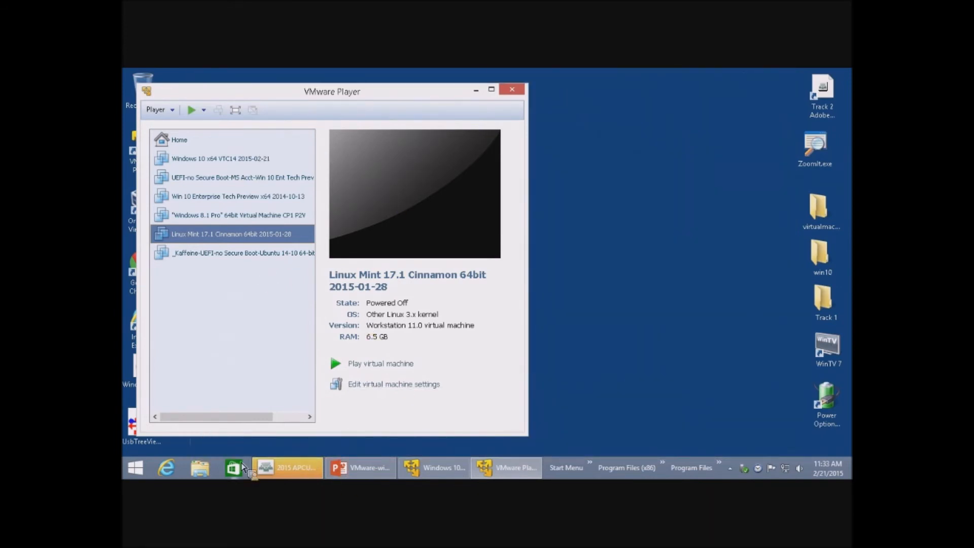
pyautogui.click(209, 476)
pyautogui.doubleClick(511, 304)
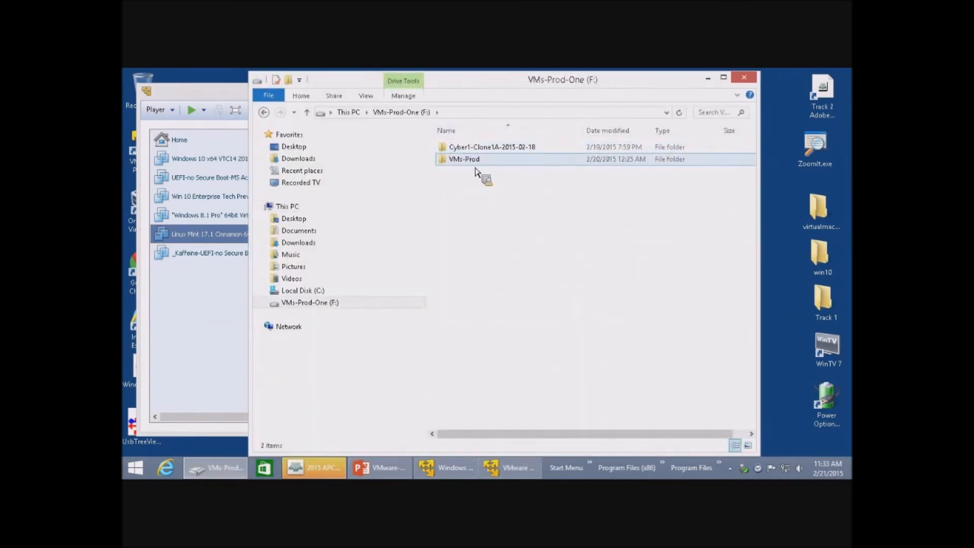
pyautogui.moveTo(485, 161)
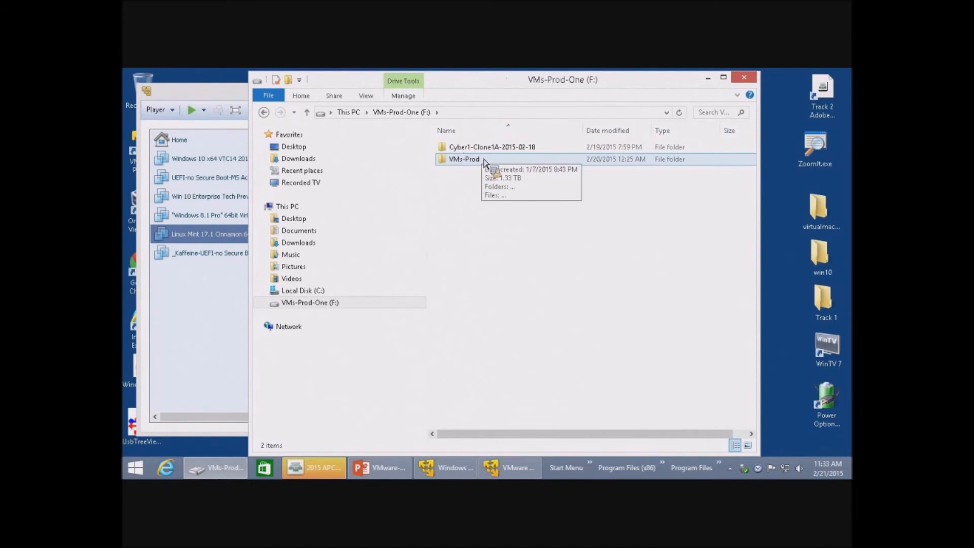
# Open the VMs-Prod folder to look over its virtual machine folders, and minimize the File Explorer window.
pyautogui.doubleClick(484, 161)
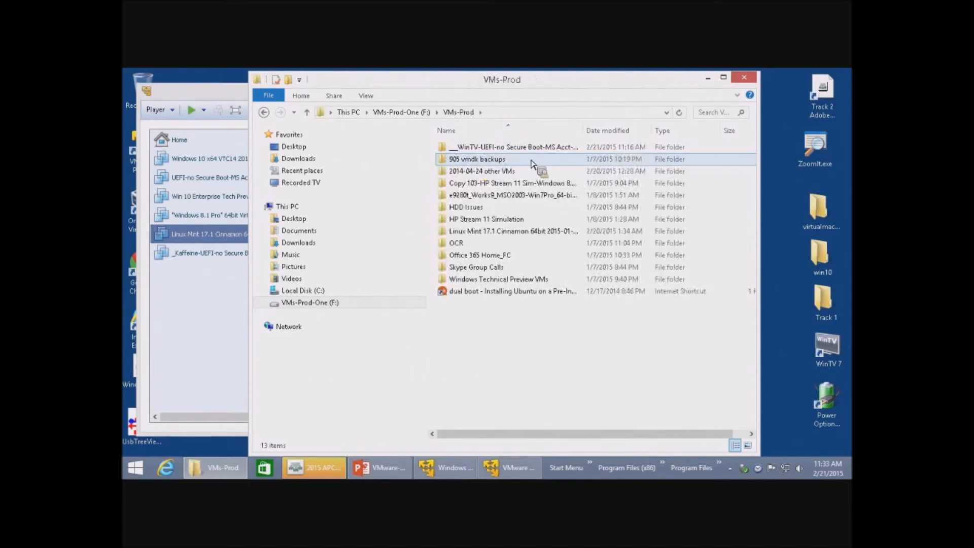
pyautogui.moveTo(503, 189)
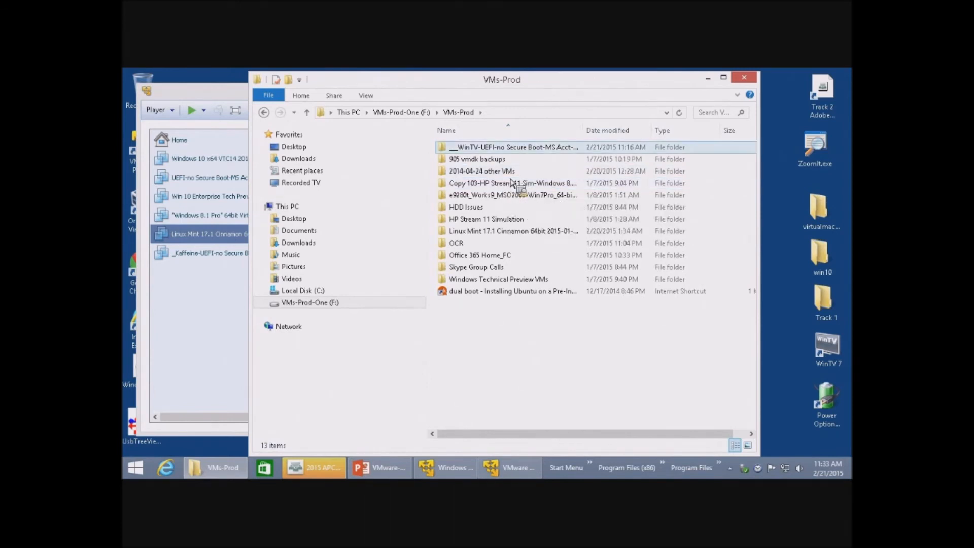
pyautogui.click(517, 159)
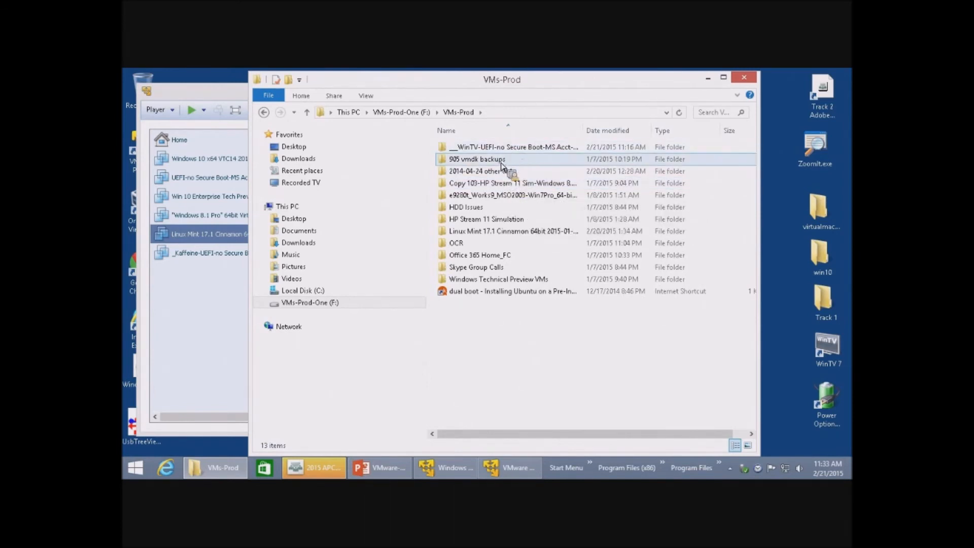
pyautogui.moveTo(494, 177)
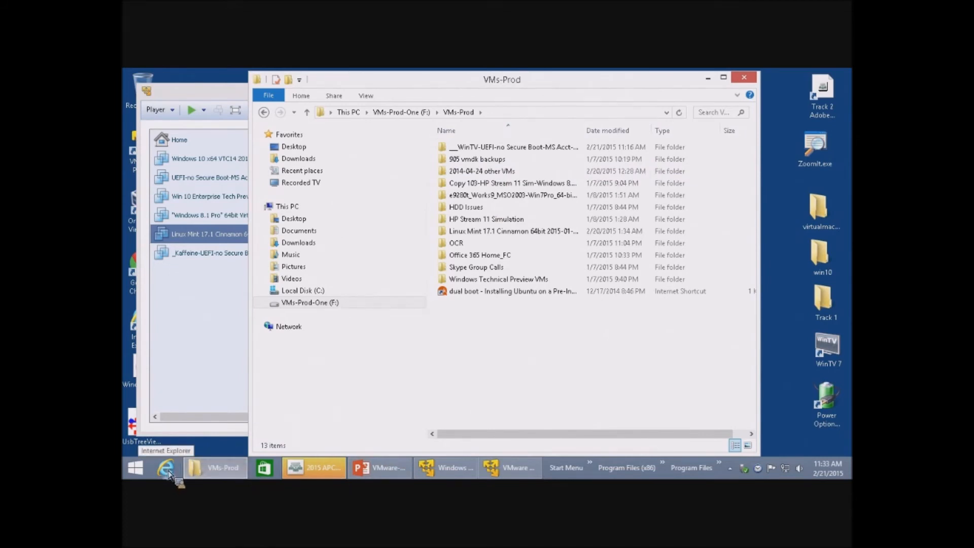
pyautogui.moveTo(387, 478)
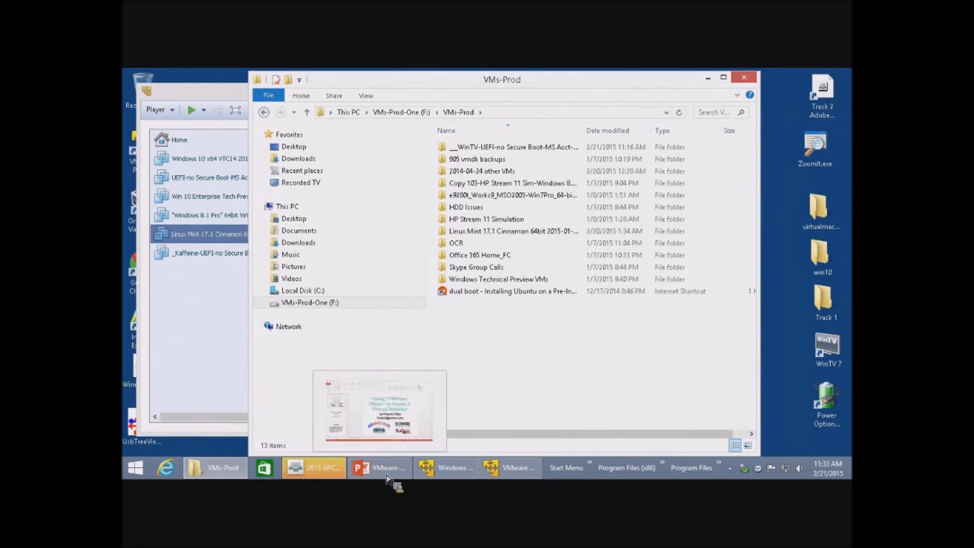
pyautogui.click(708, 78)
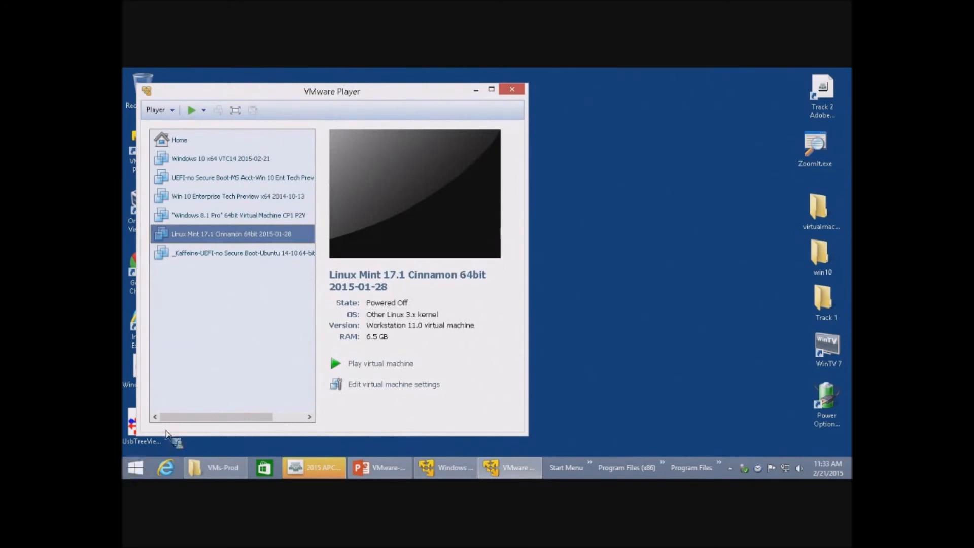
# Switch to Internet Explorer and go to the aztcs.org website.
pyautogui.click(173, 478)
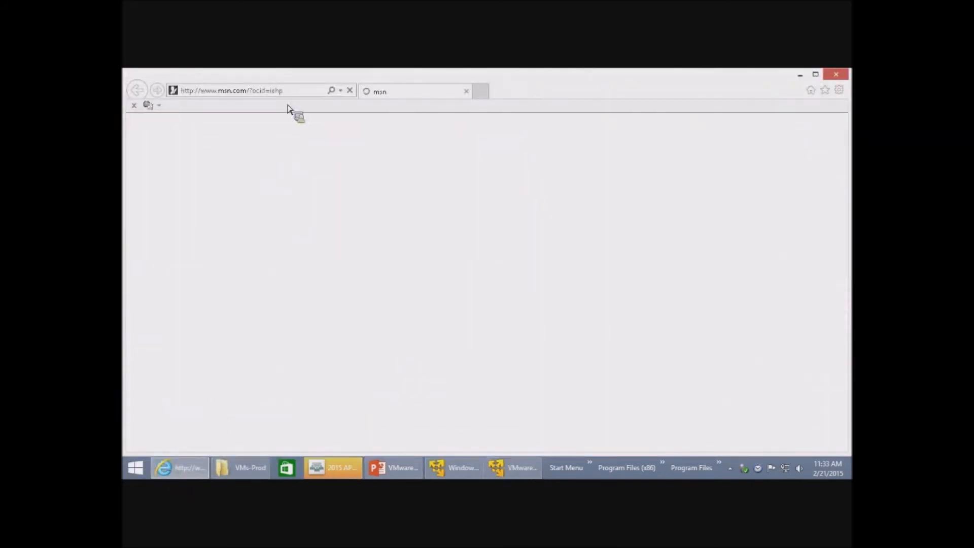
pyautogui.click(285, 92)
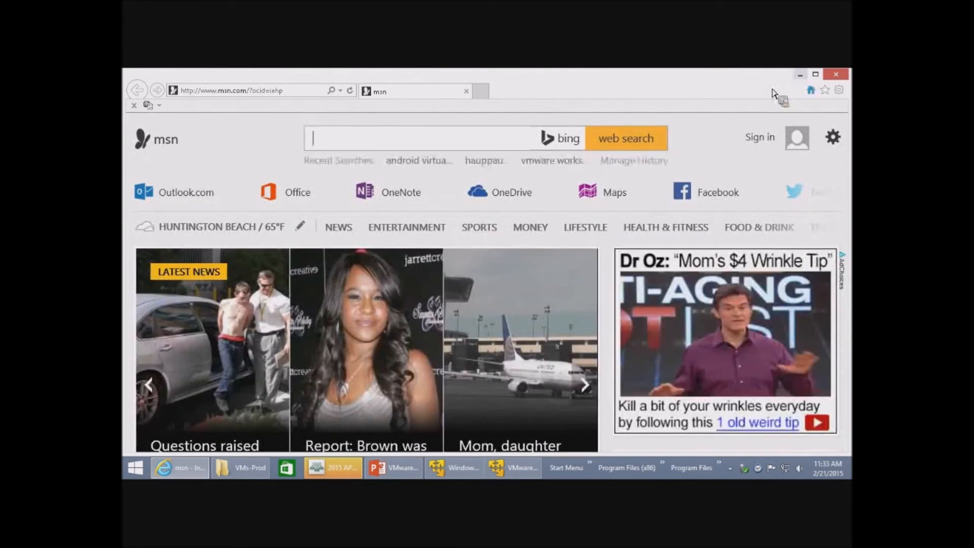
pyautogui.click(800, 74)
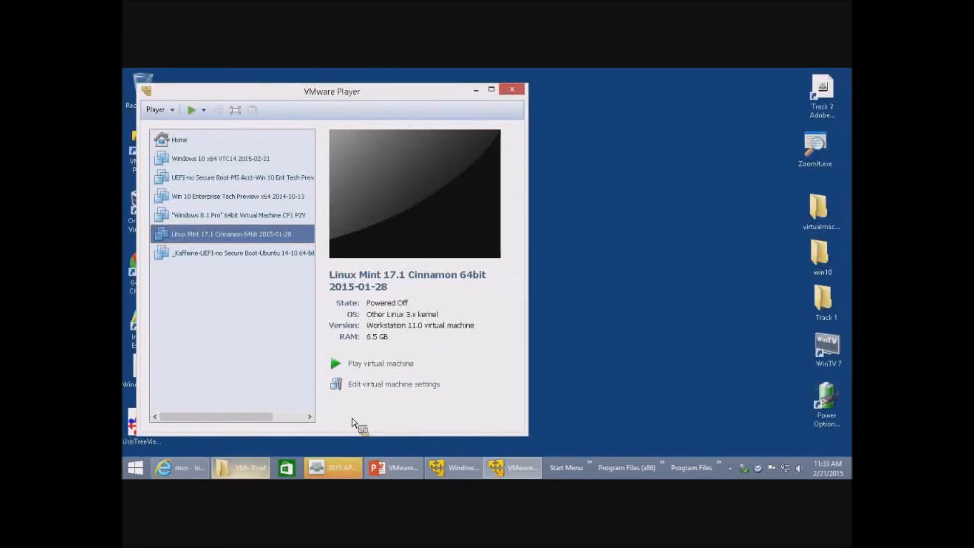
pyautogui.click(207, 467)
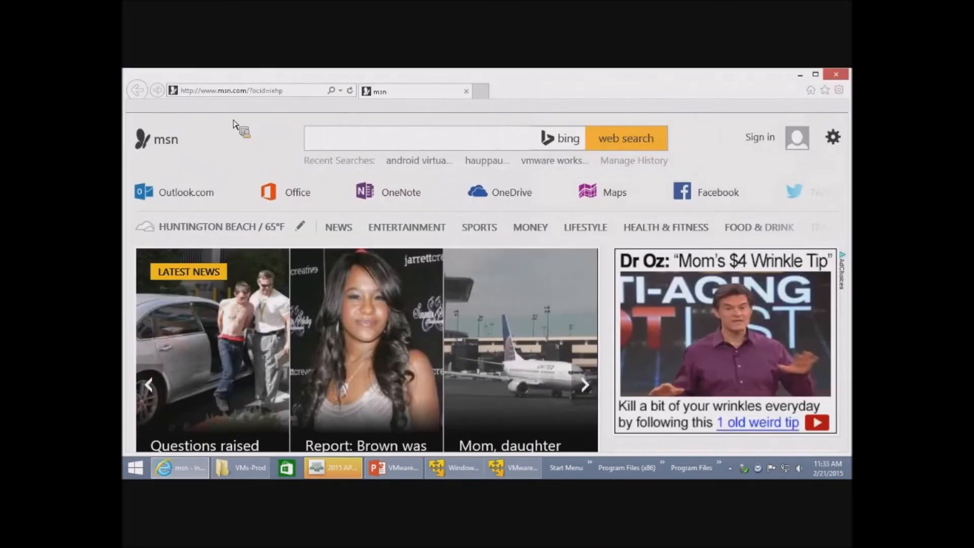
pyautogui.click(274, 92)
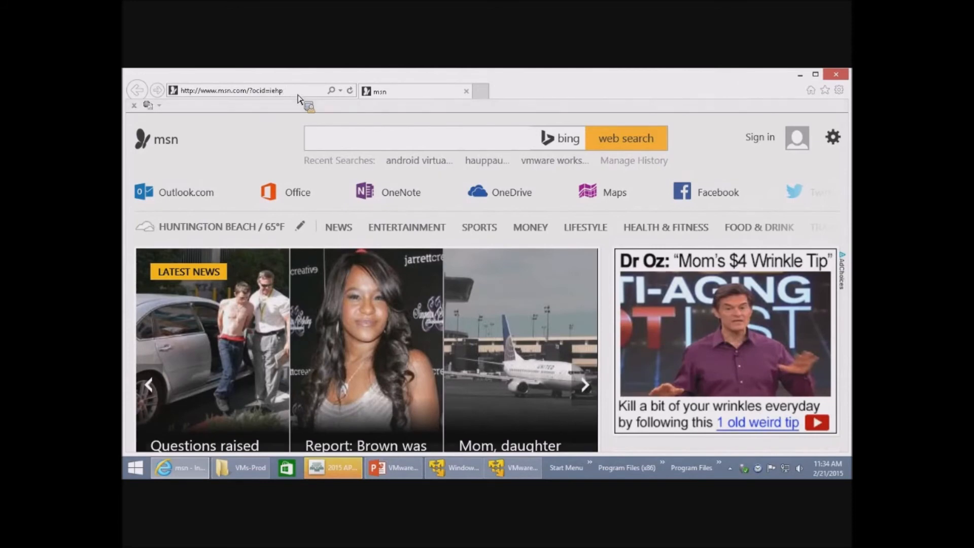
pyautogui.hotkey('ctrl', 'a')
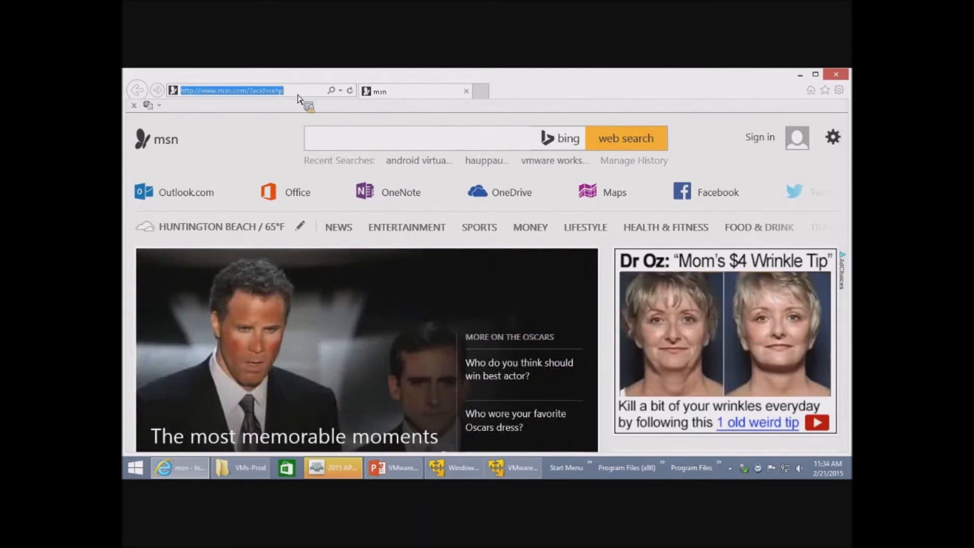
pyautogui.write('aztcs.org')
pyautogui.press('Return')
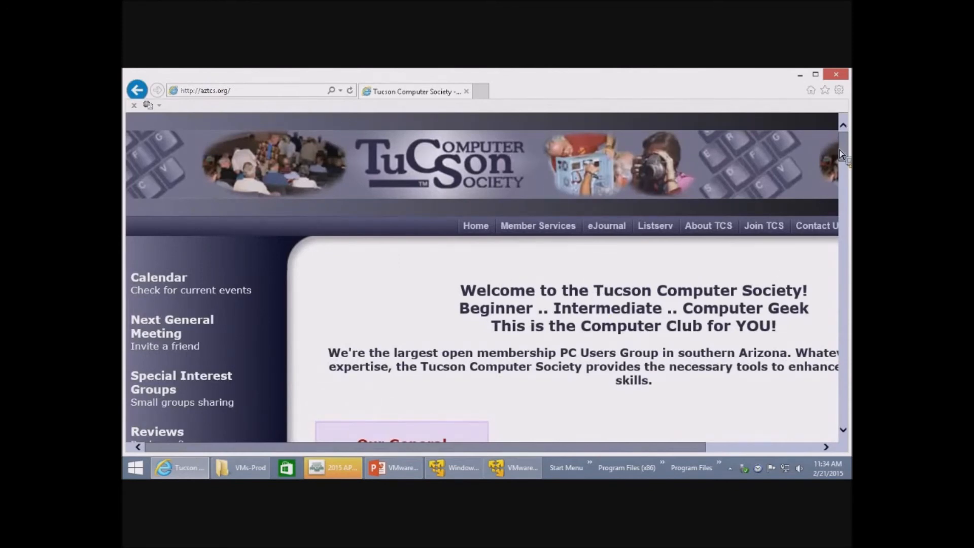
# Look over the Tucson Computer Society home page and reduce its zoom by two levels.
pyautogui.scroll(-1, 846, 152)
pyautogui.moveTo(848, 151); pyautogui.dragTo(848, 157)
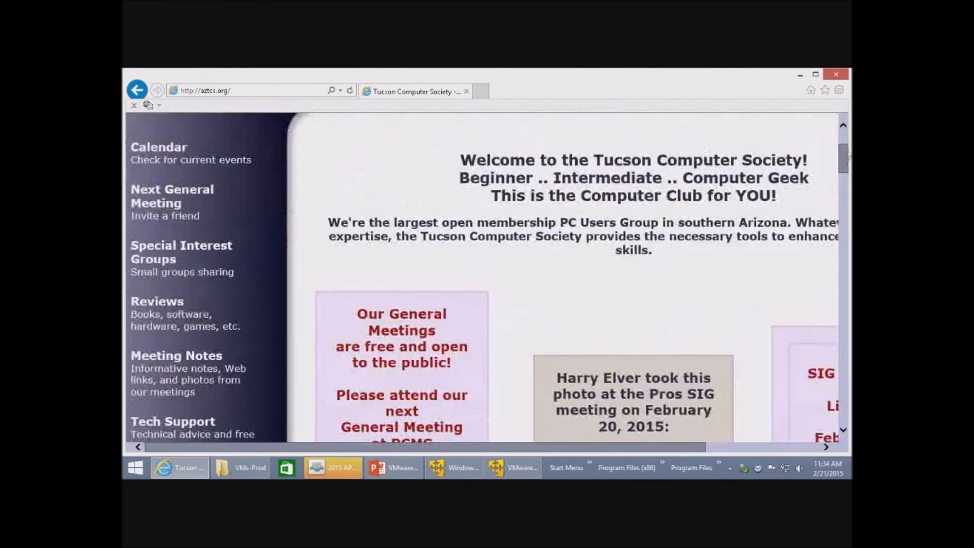
pyautogui.scroll(2, 848, 158)
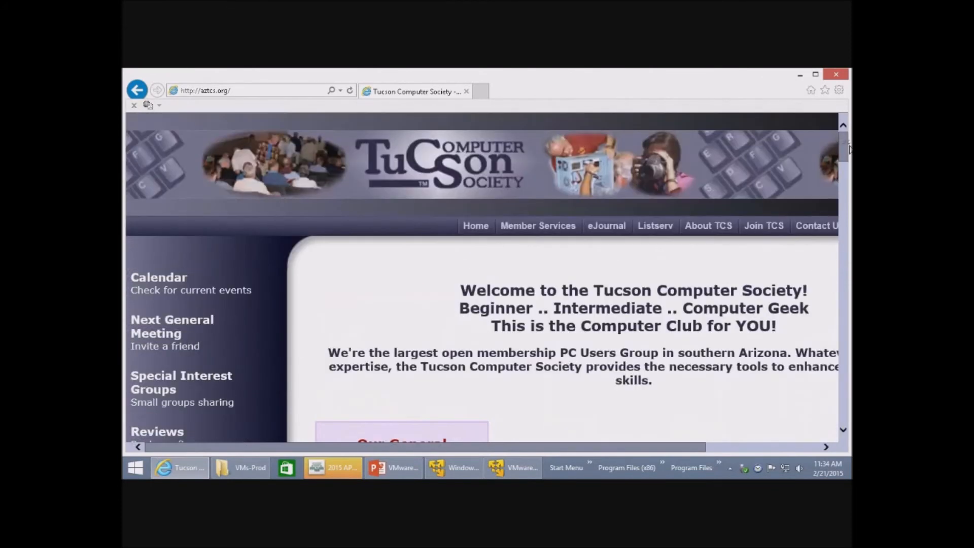
pyautogui.moveTo(848, 143); pyautogui.dragTo(849, 162)
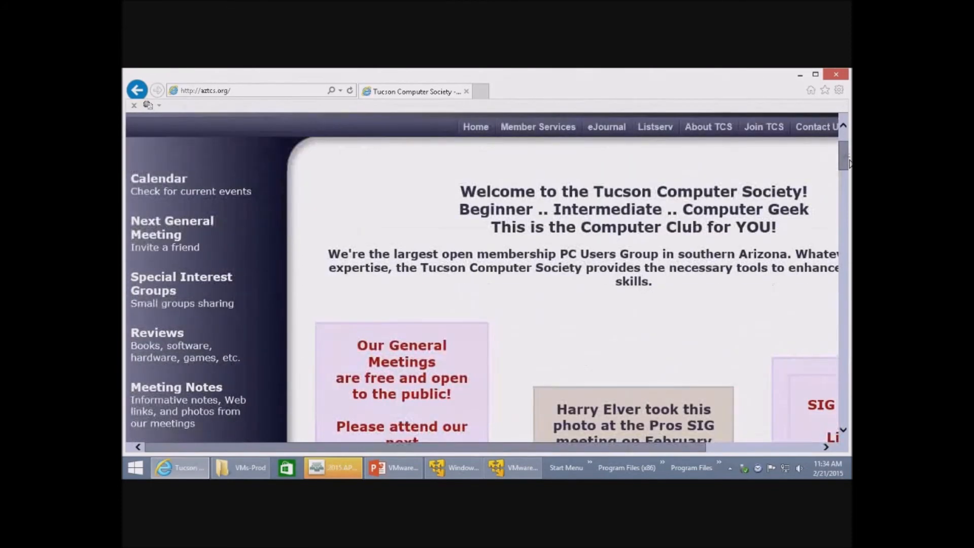
pyautogui.click(838, 90)
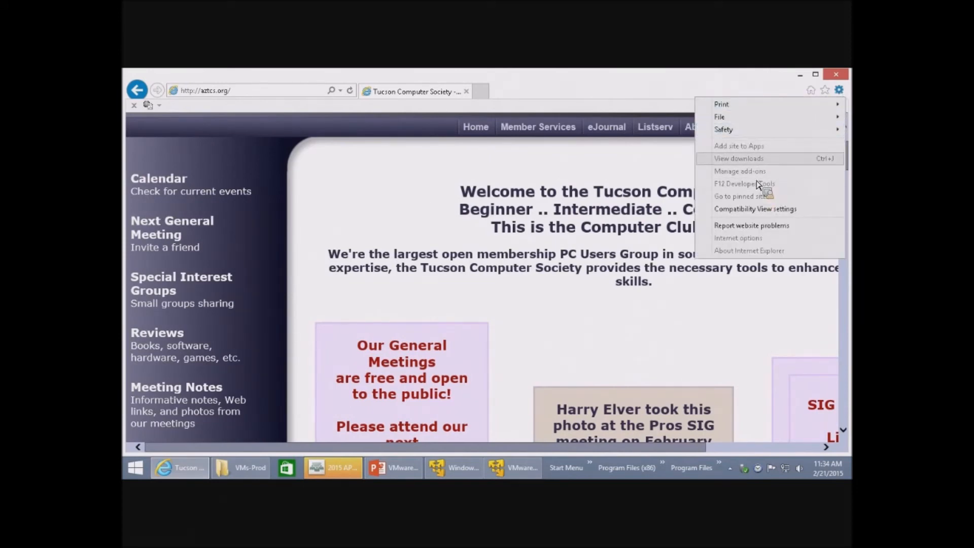
pyautogui.click(726, 98)
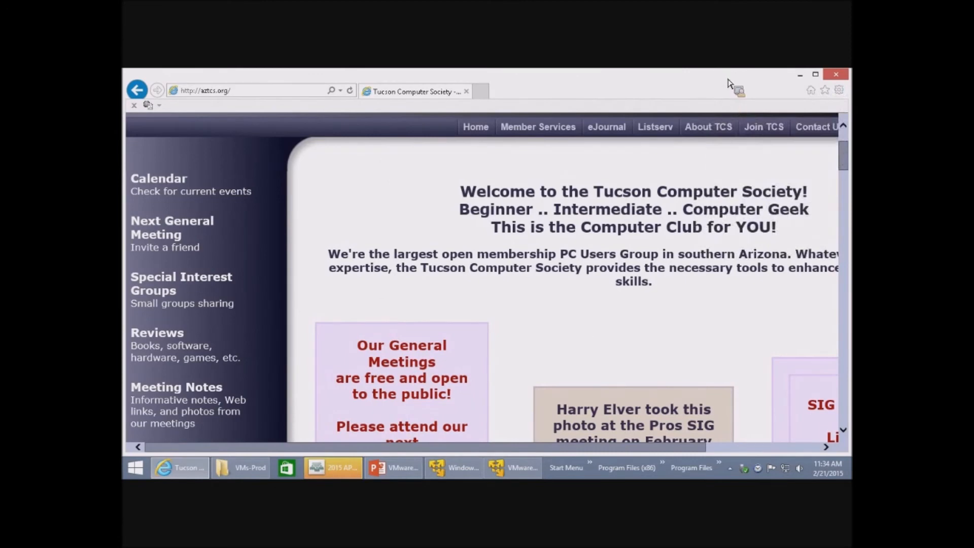
pyautogui.hotkey('ctrl', '-')
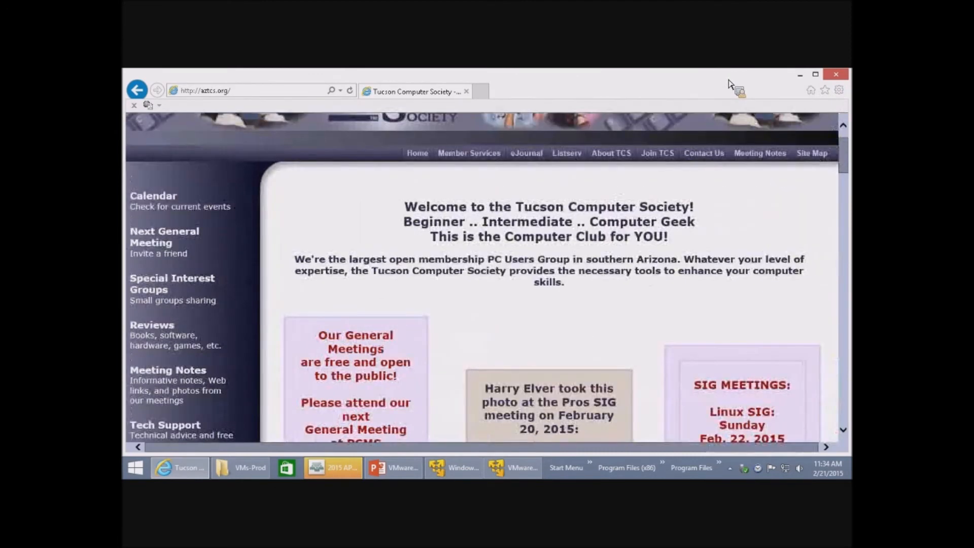
pyautogui.hotkey('ctrl', '-')
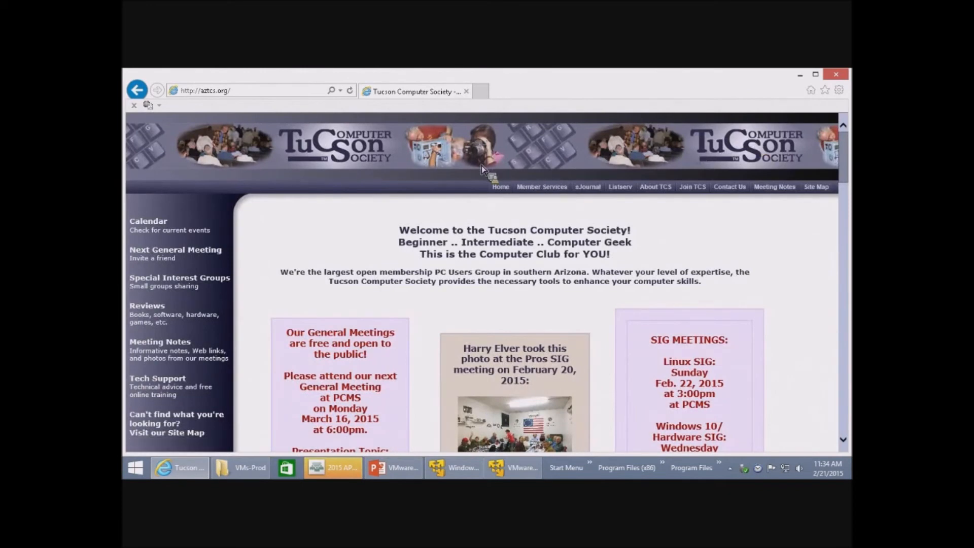
# Open the site's Meeting Notes page, examine the VMware Player documentation links, and minimize the browser.
pyautogui.click(786, 188)
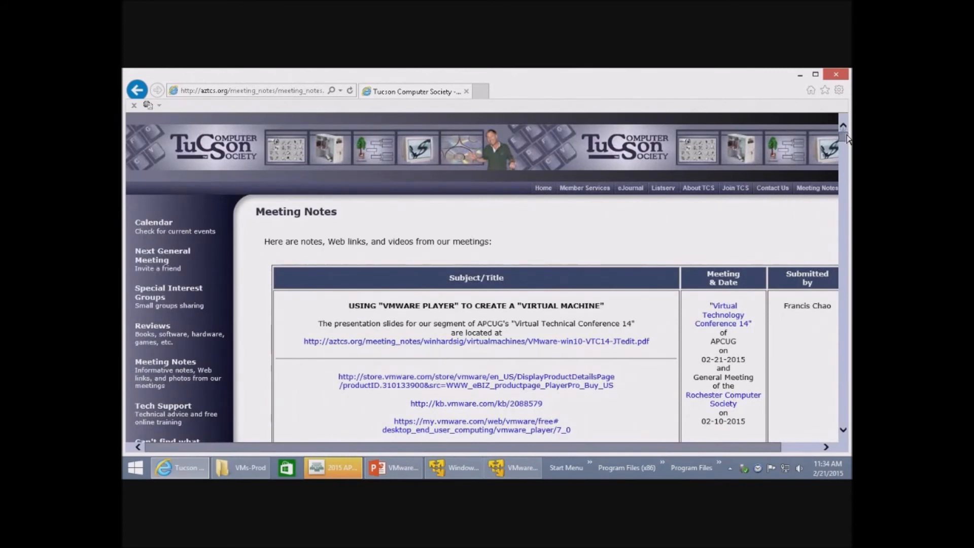
pyautogui.moveTo(846, 138); pyautogui.dragTo(846, 142)
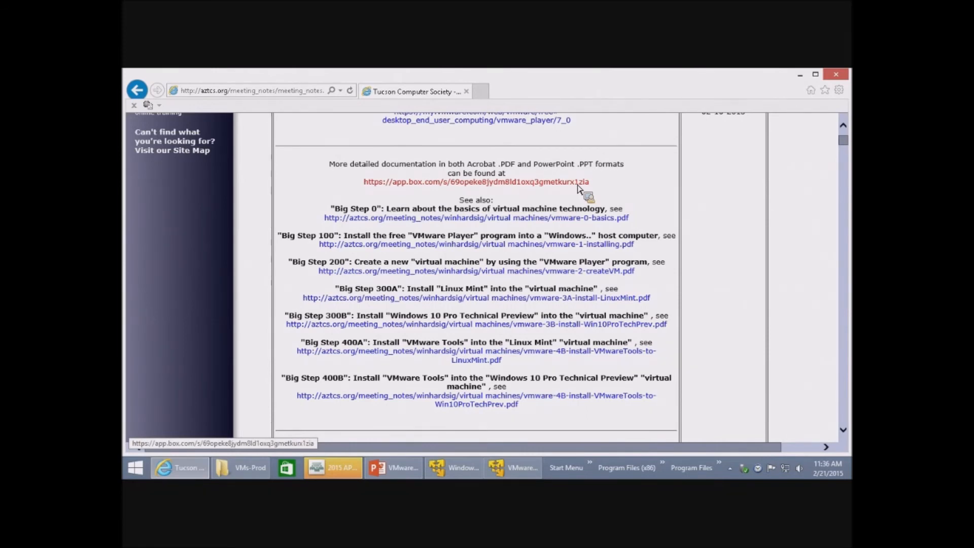
pyautogui.click(800, 75)
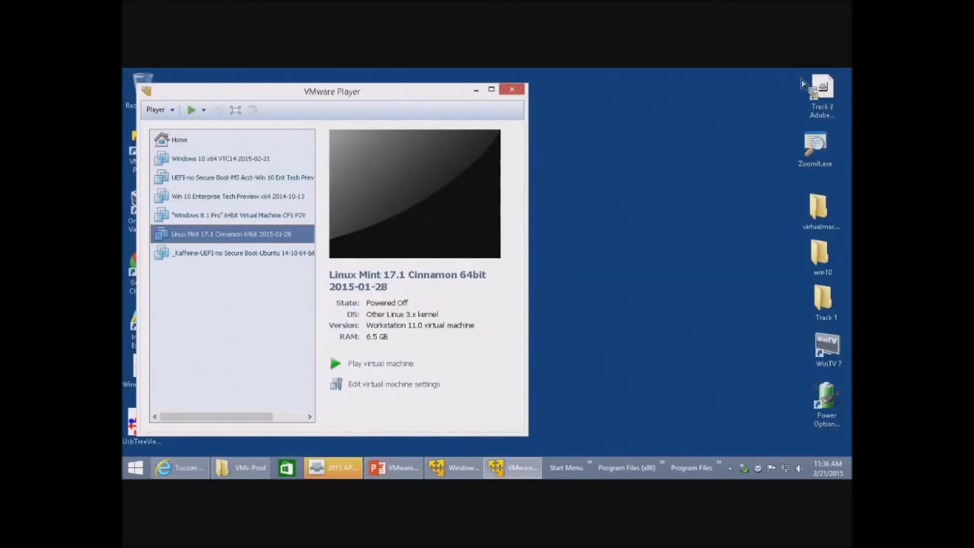
# Bring the Windows 10 x64 VTC14 virtual machine window forward and check its installation screen.
pyautogui.moveTo(398, 481)
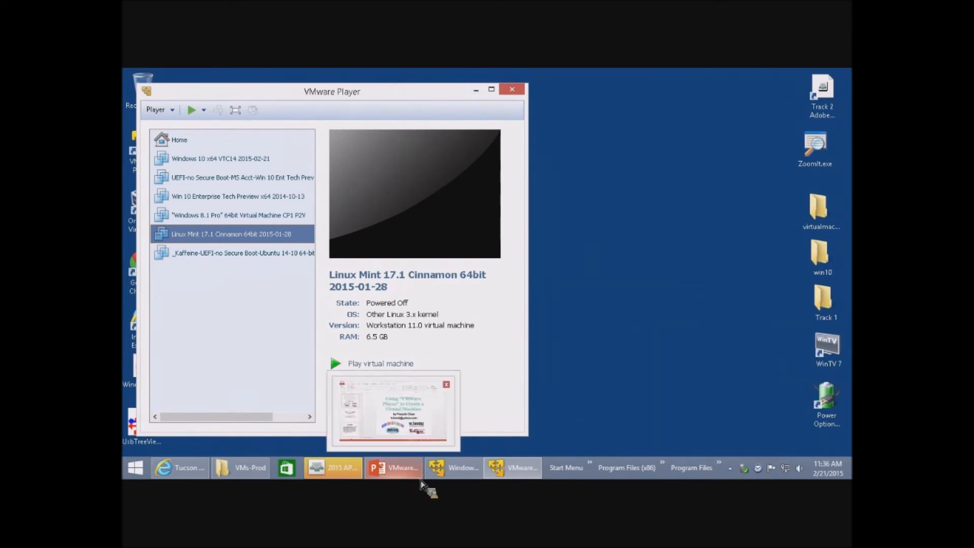
pyautogui.click(439, 478)
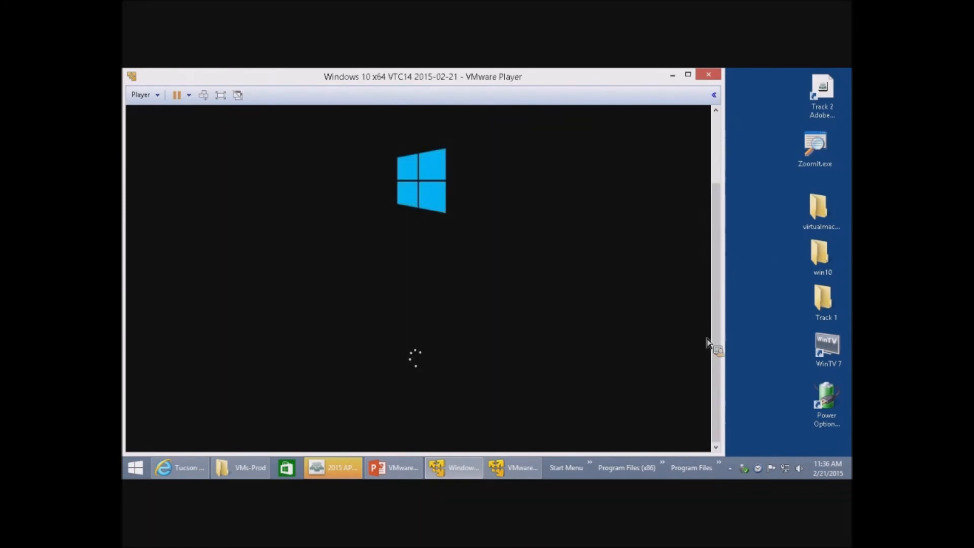
pyautogui.moveTo(713, 348); pyautogui.dragTo(714, 272)
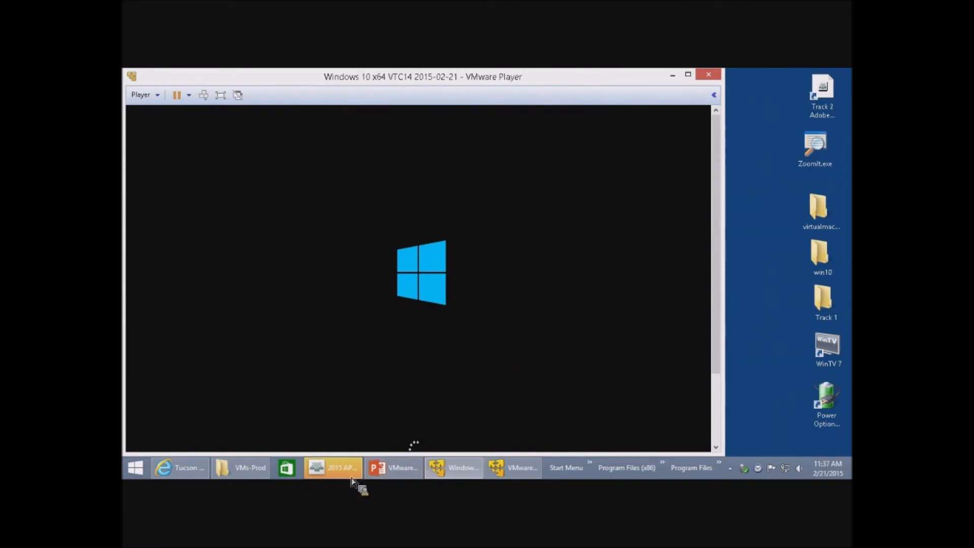
# Return to the VMs-Prod folder in File Explorer, open 2014-04-24 other VMs, and widen its Name column.
pyautogui.click(252, 479)
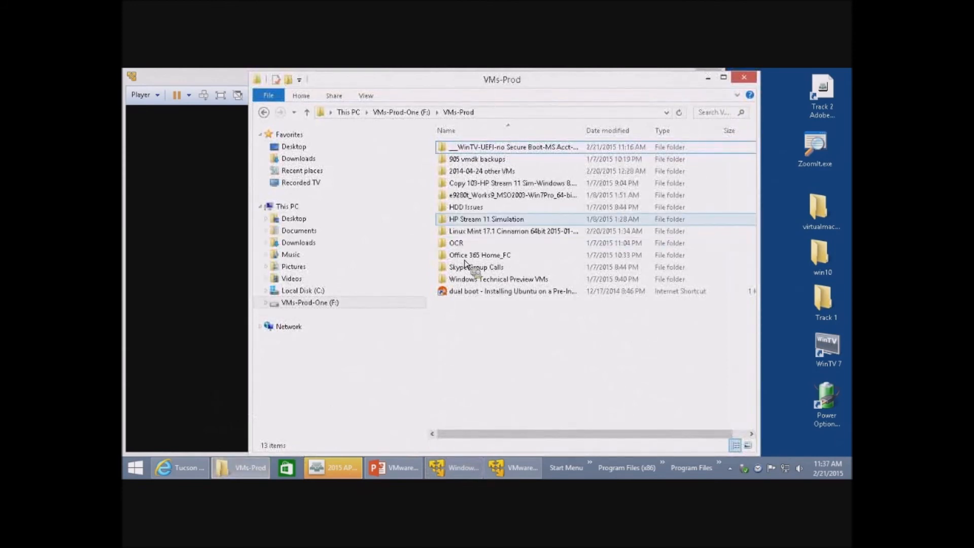
pyautogui.click(487, 147)
pyautogui.moveTo(491, 173); pyautogui.dragTo(525, 188)
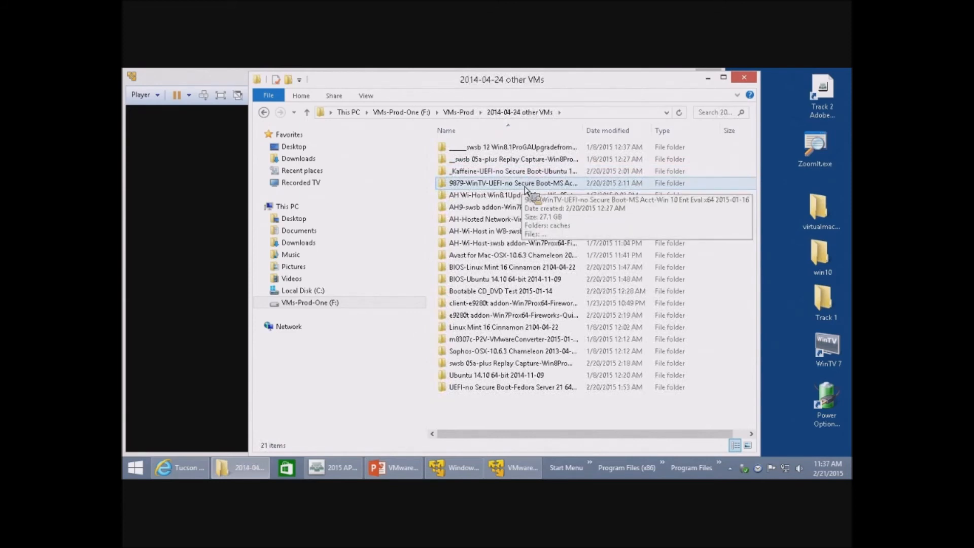
pyautogui.moveTo(525, 187); pyautogui.dragTo(576, 189)
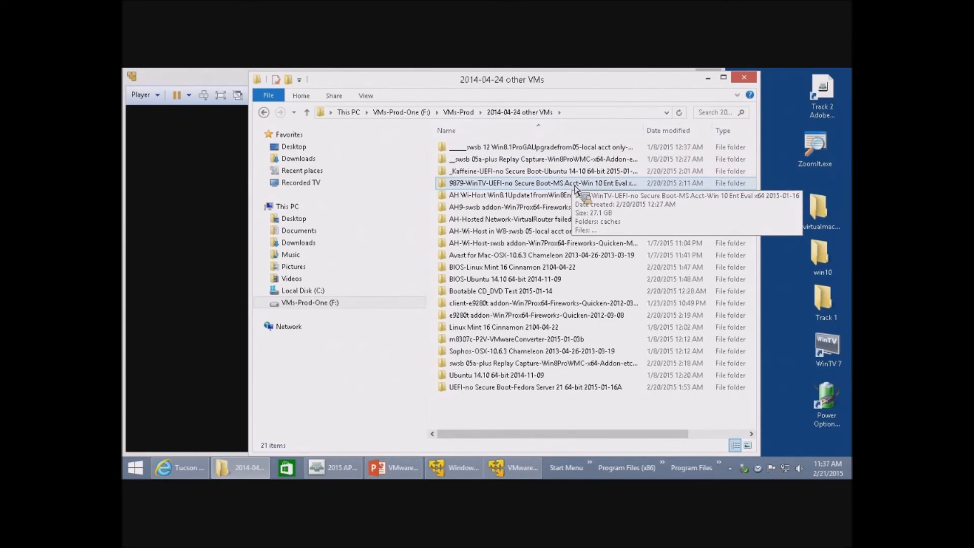
# Check the Windows 10 installation again, minimize its virtual machine window, and return to the 2014-04-24 other VMs folder.
pyautogui.moveTo(576, 189); pyautogui.dragTo(664, 77)
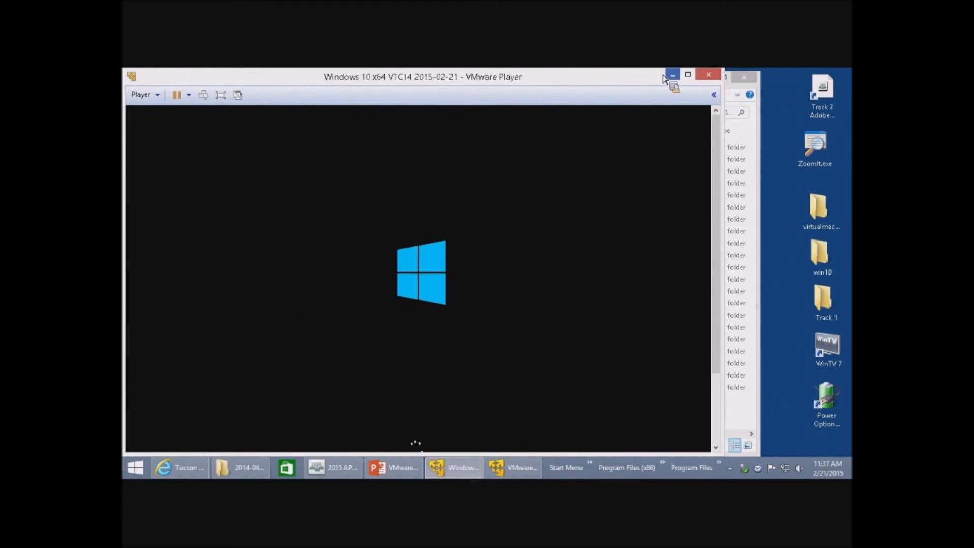
pyautogui.click(670, 76)
pyautogui.moveTo(538, 163); pyautogui.dragTo(506, 187)
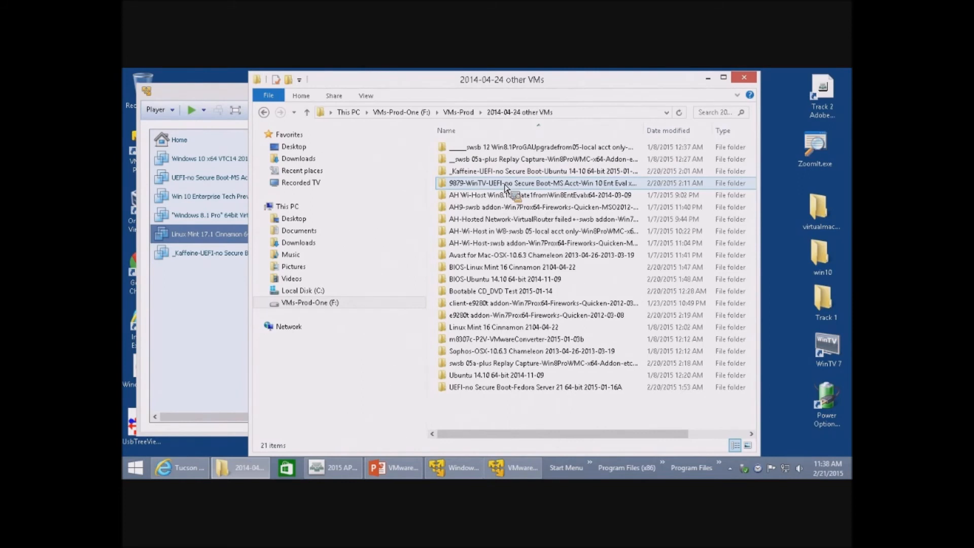
# Open the 9879-WinTV-UEFI-no Secure Boot folder with a wider Name column, and close the VMware Player library window.
pyautogui.doubleClick(505, 185)
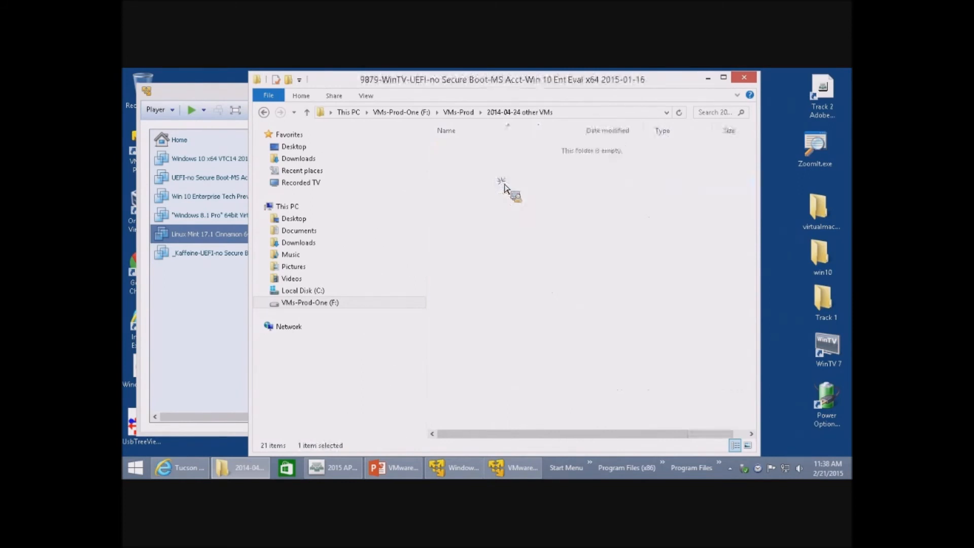
pyautogui.moveTo(583, 130); pyautogui.dragTo(662, 133)
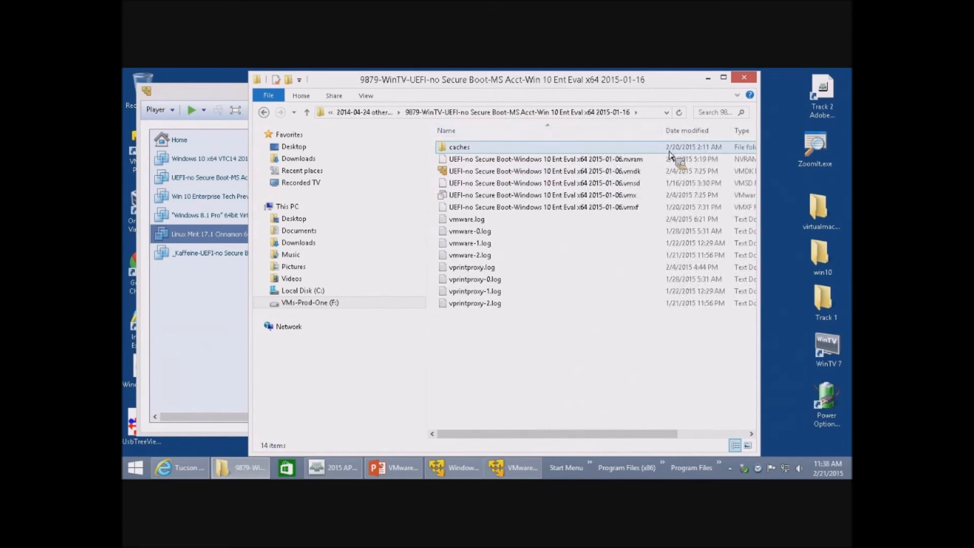
pyautogui.click(236, 92)
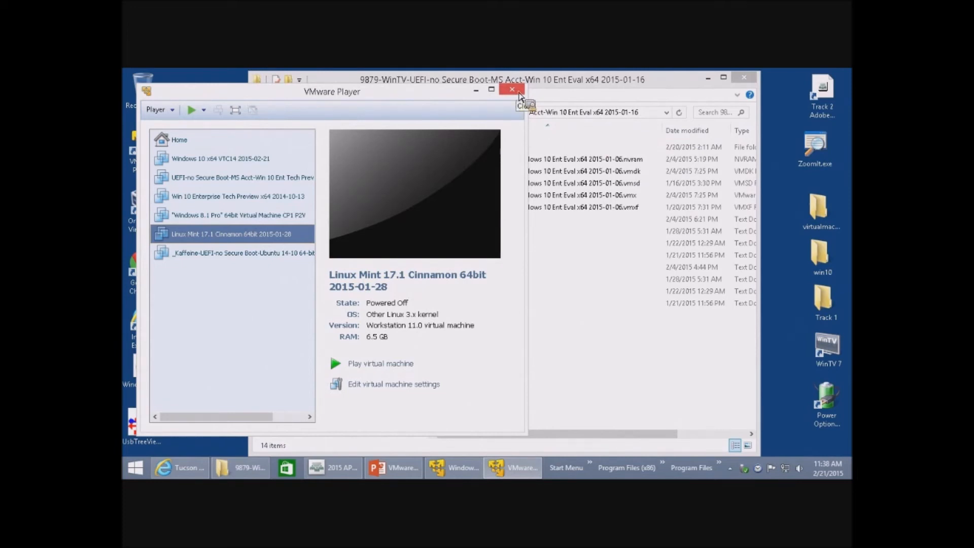
pyautogui.click(517, 93)
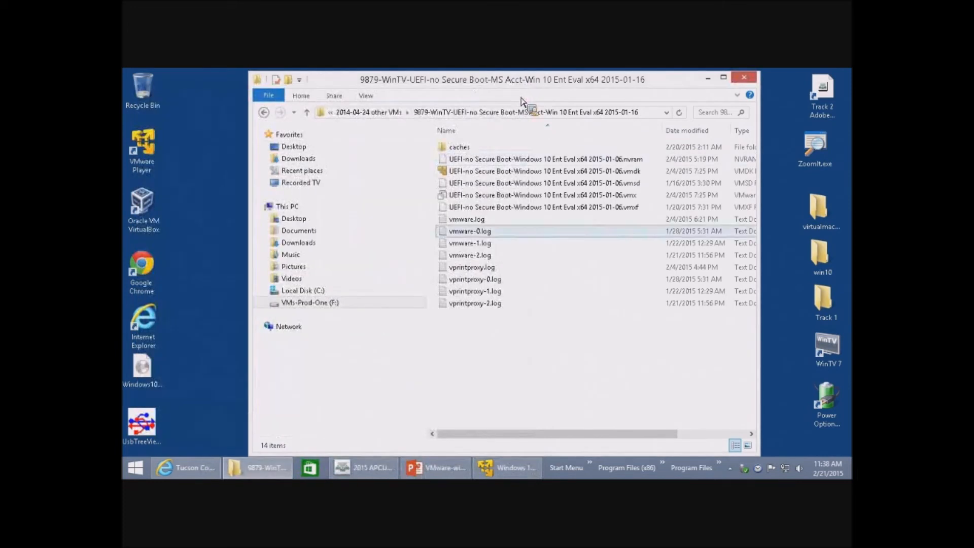
# Start the UEFI-no Secure Boot Windows 10 Ent Eval virtual machine from its .vmx file and dismiss the removable devices hint.
pyautogui.click(588, 198)
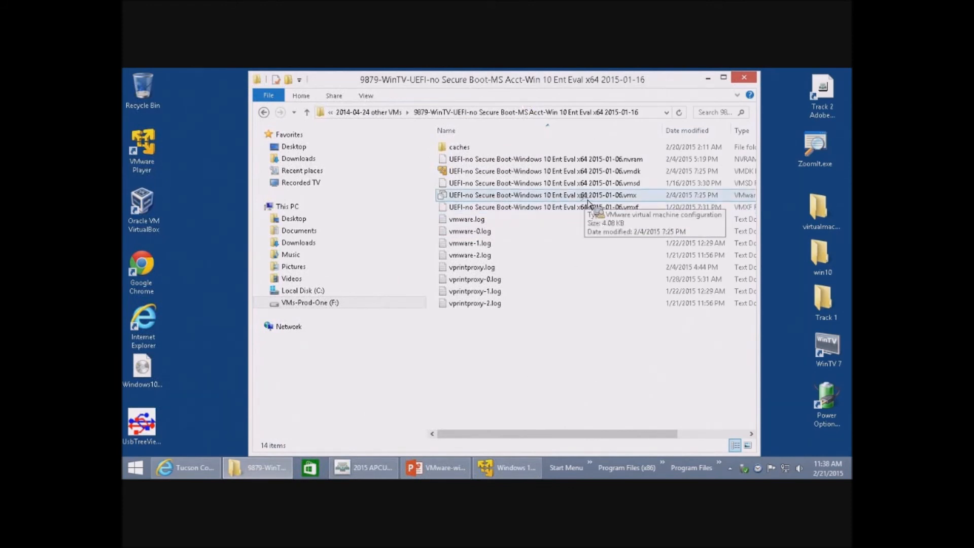
pyautogui.doubleClick(588, 201)
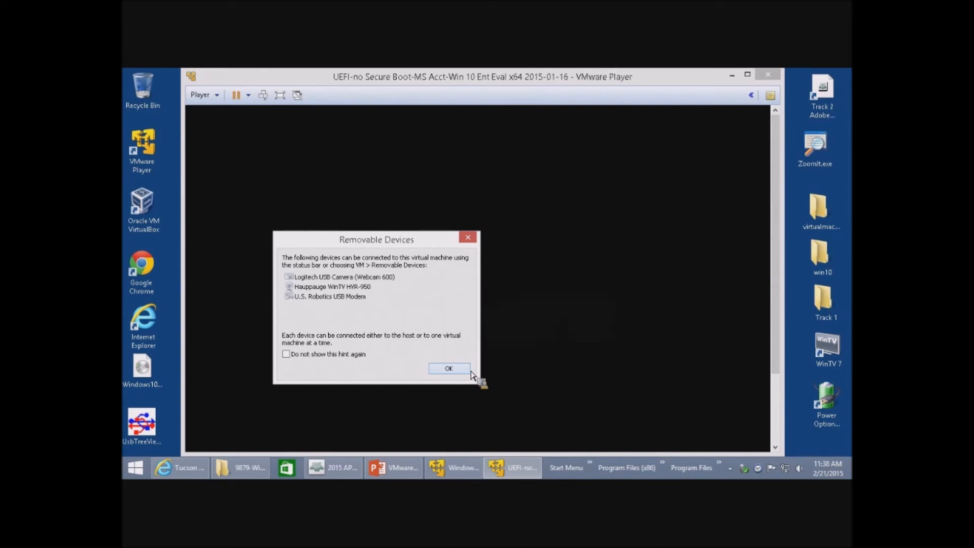
pyautogui.click(466, 369)
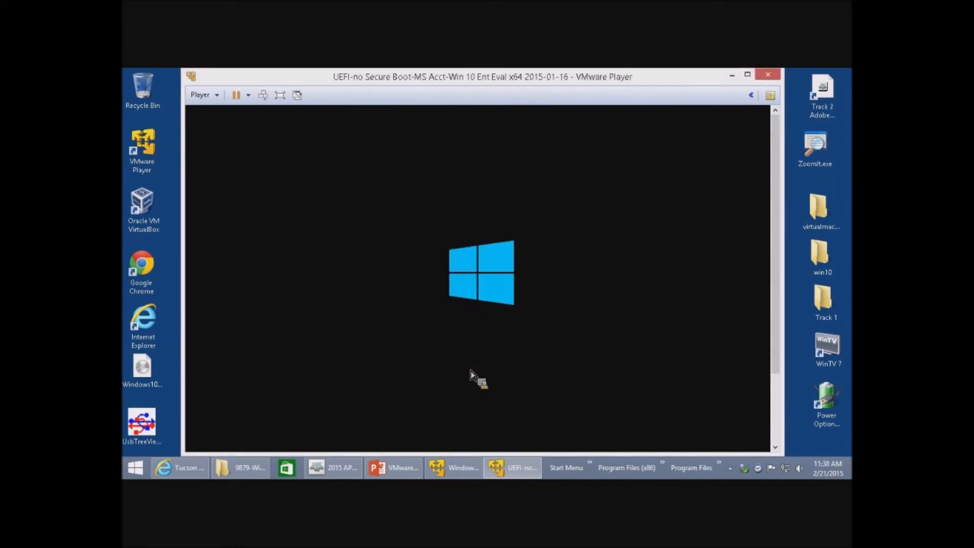
# Check the Windows 10 x64 VTC14 installation while the UEFI-no Secure Boot machine boots, and minimize the VTC14 window.
pyautogui.click(453, 467)
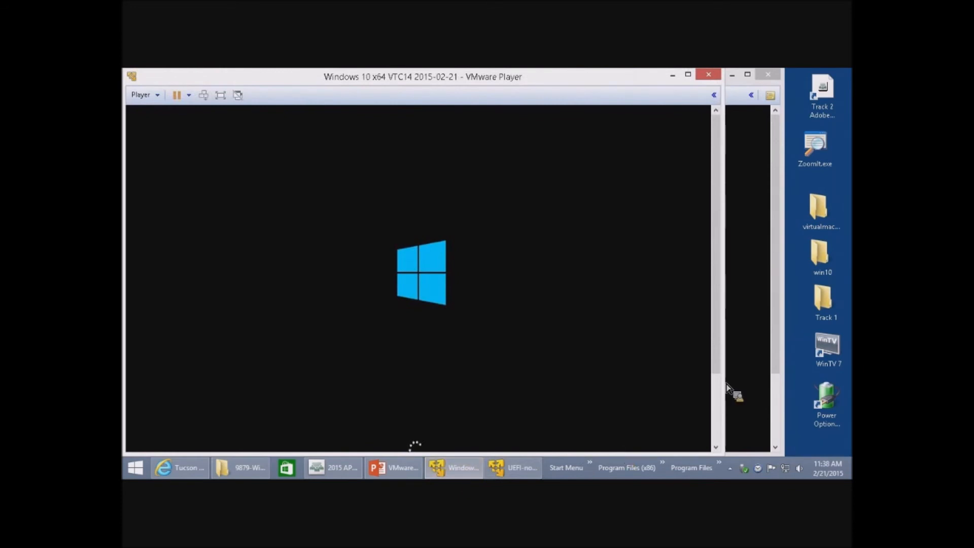
pyautogui.click(736, 372)
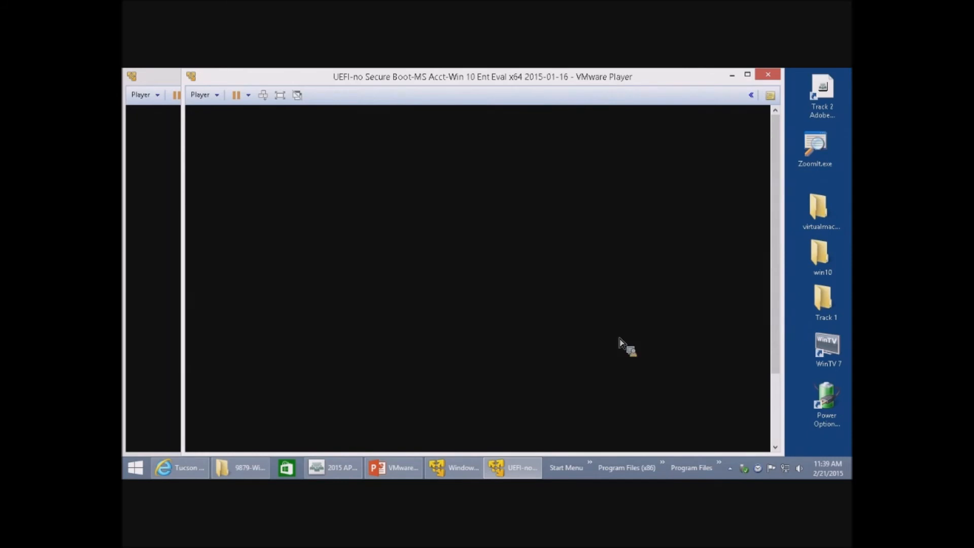
pyautogui.moveTo(512, 474)
pyautogui.click(178, 86)
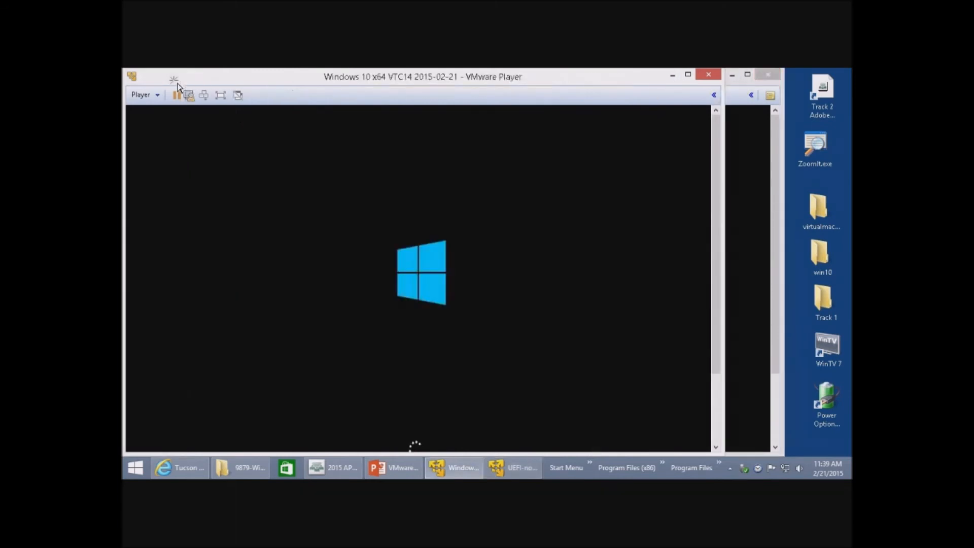
pyautogui.click(678, 77)
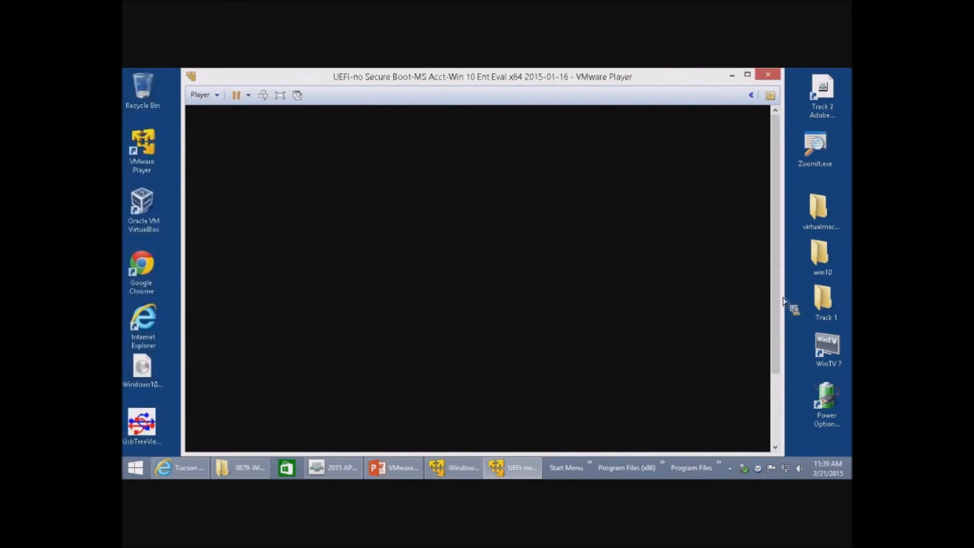
pyautogui.moveTo(777, 309); pyautogui.dragTo(772, 387)
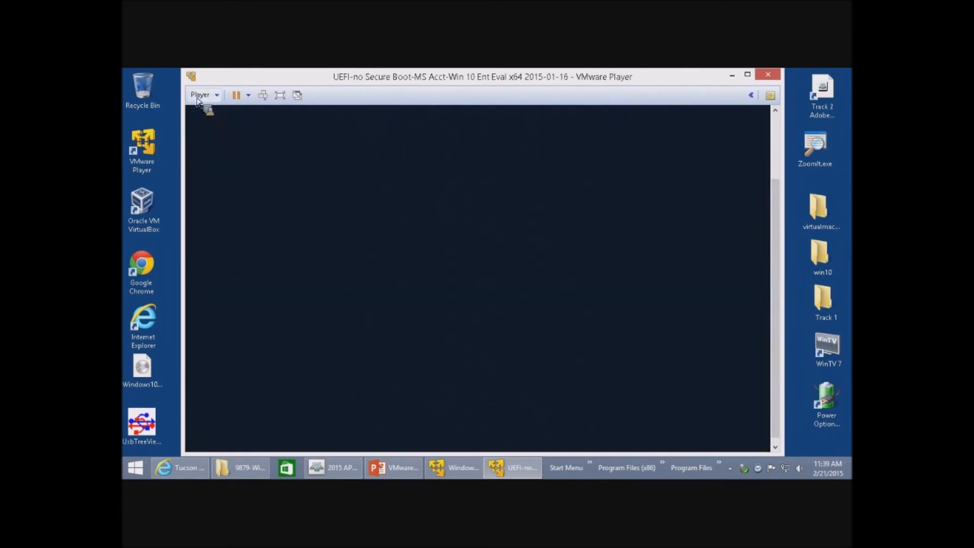
pyautogui.click(202, 96)
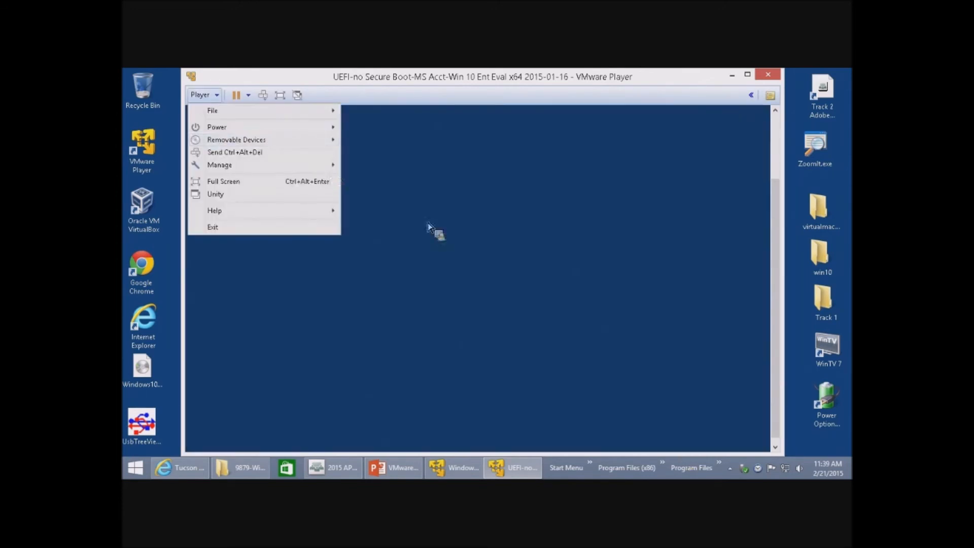
pyautogui.click(468, 245)
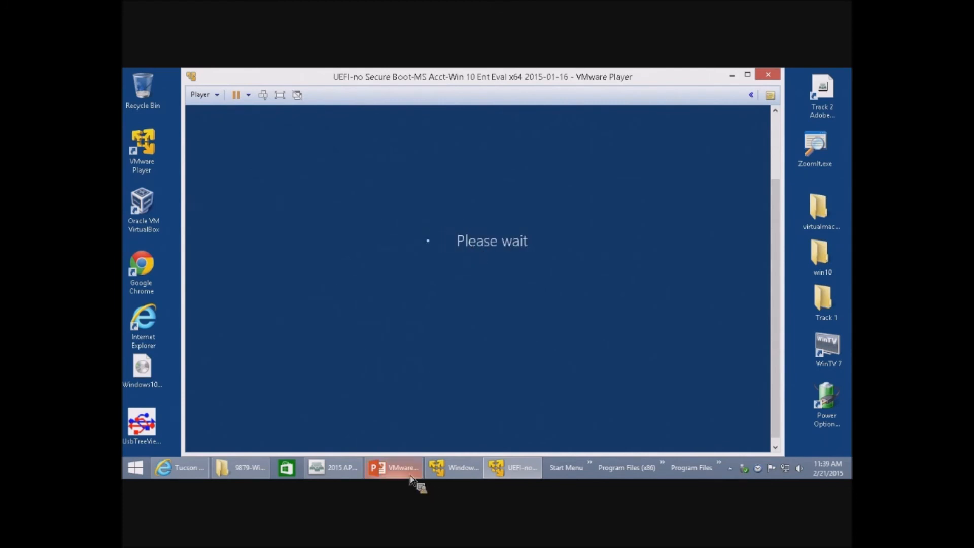
# Look at the Windows 10 x64 VTC14 installation progress once more and minimize its window.
pyautogui.moveTo(401, 478)
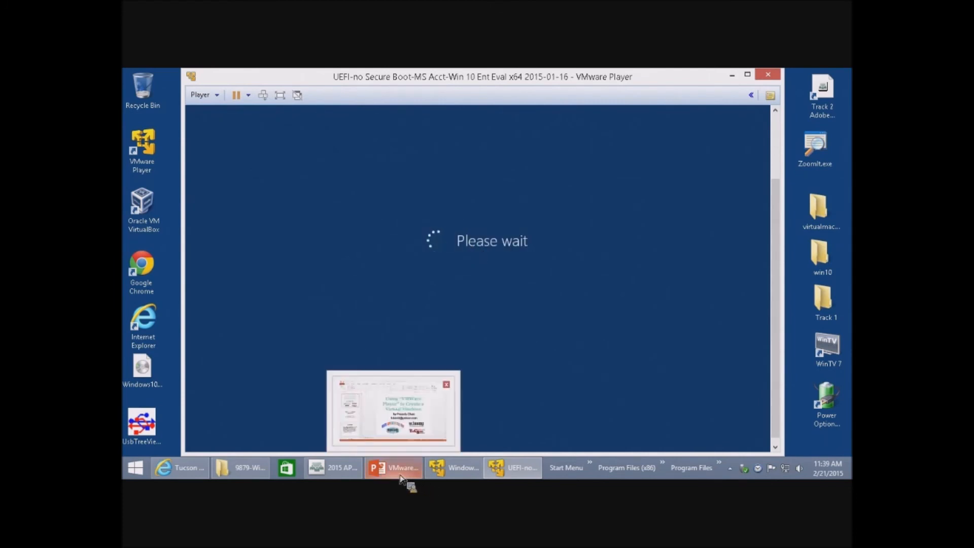
pyautogui.click(452, 472)
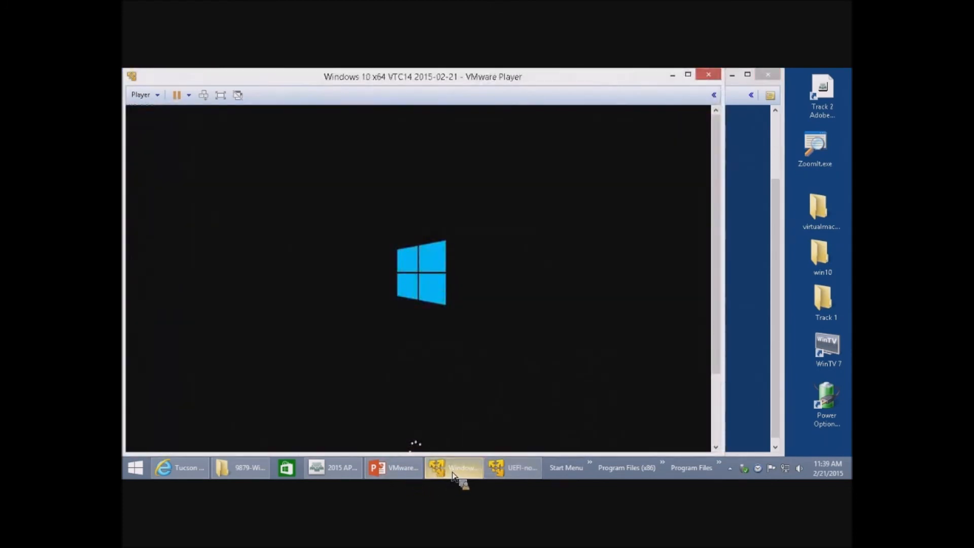
pyautogui.click(673, 76)
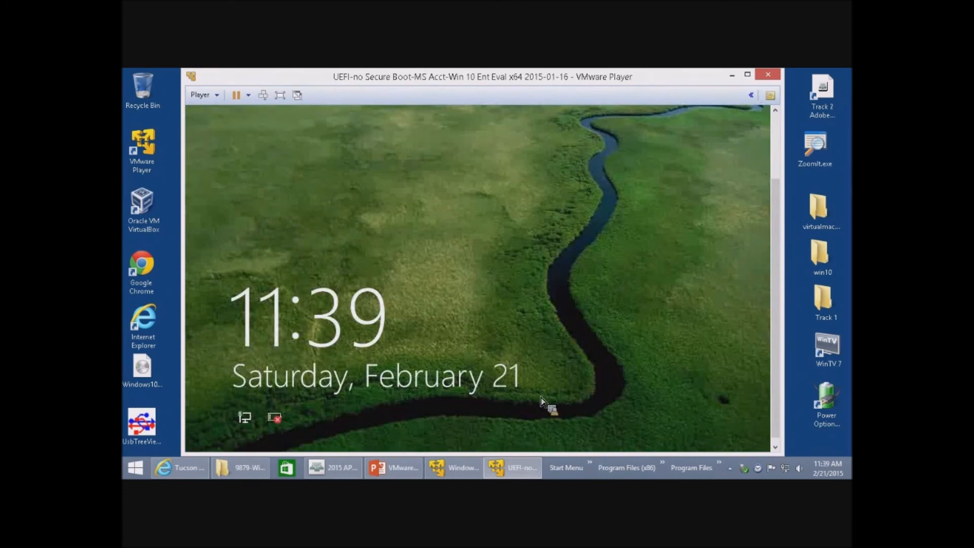
# View the sign-in screen of the UEFI-no Secure Boot machine, minimize it, and switch to the Windows 10 x64 VTC14 machine.
pyautogui.click(512, 305)
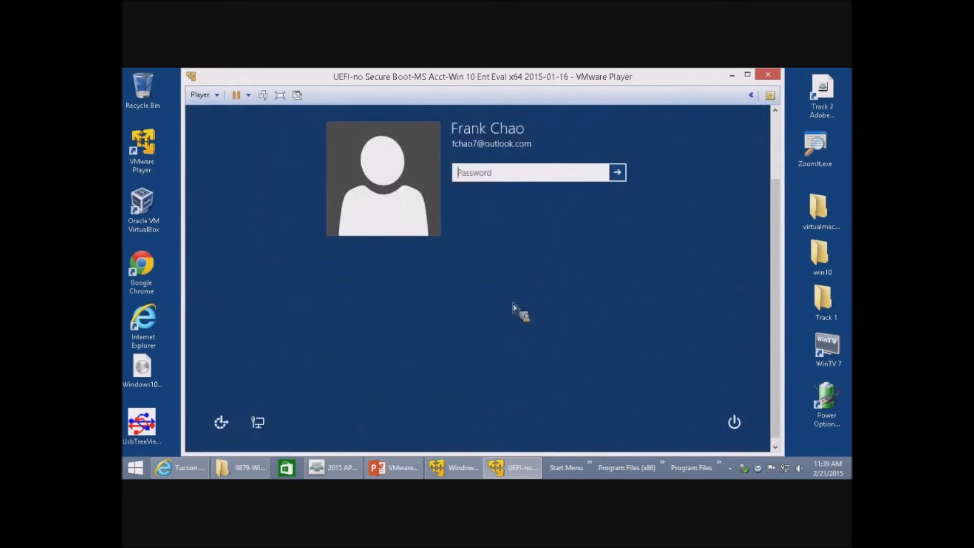
pyautogui.click(732, 75)
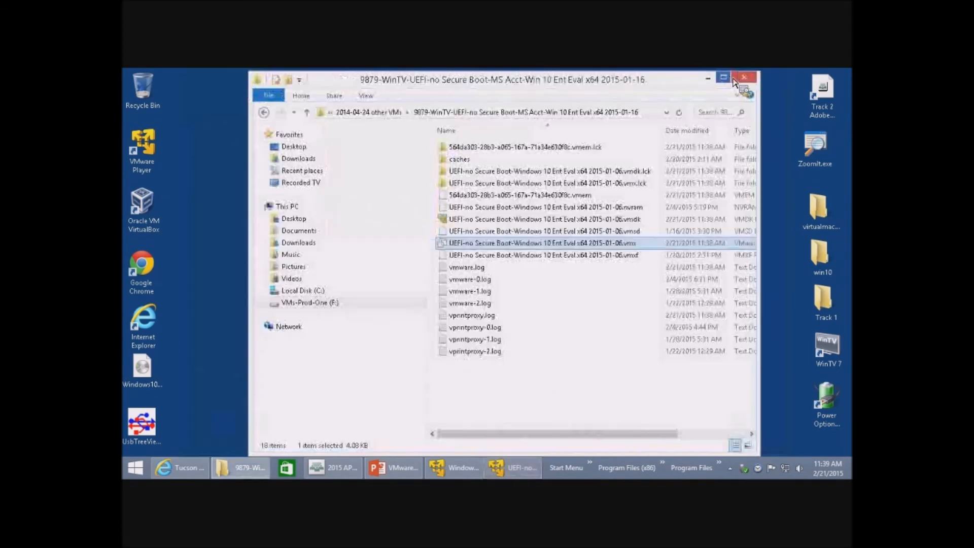
pyautogui.click(457, 473)
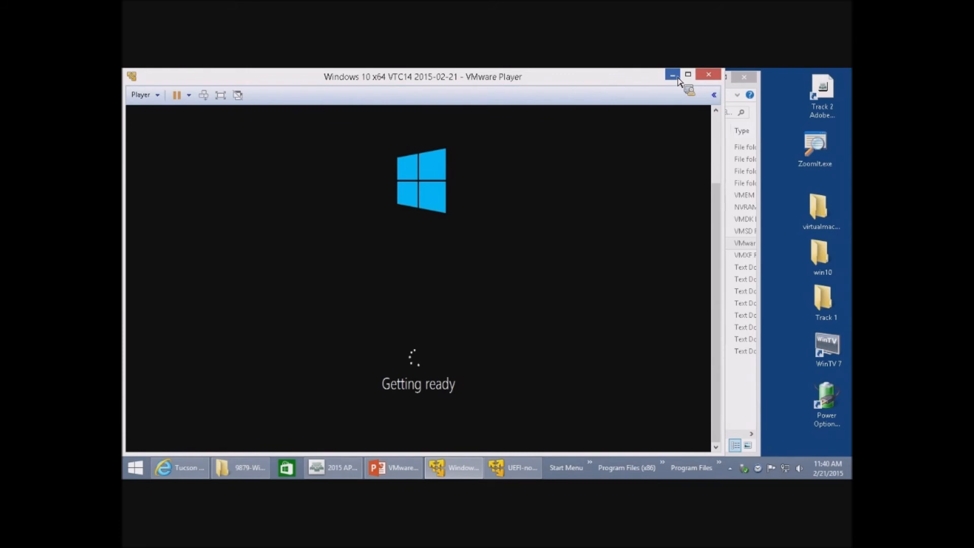
# Return to the UEFI-no Secure Boot virtual machine's sign-in screen and close the machine by powering it off.
pyautogui.click(541, 468)
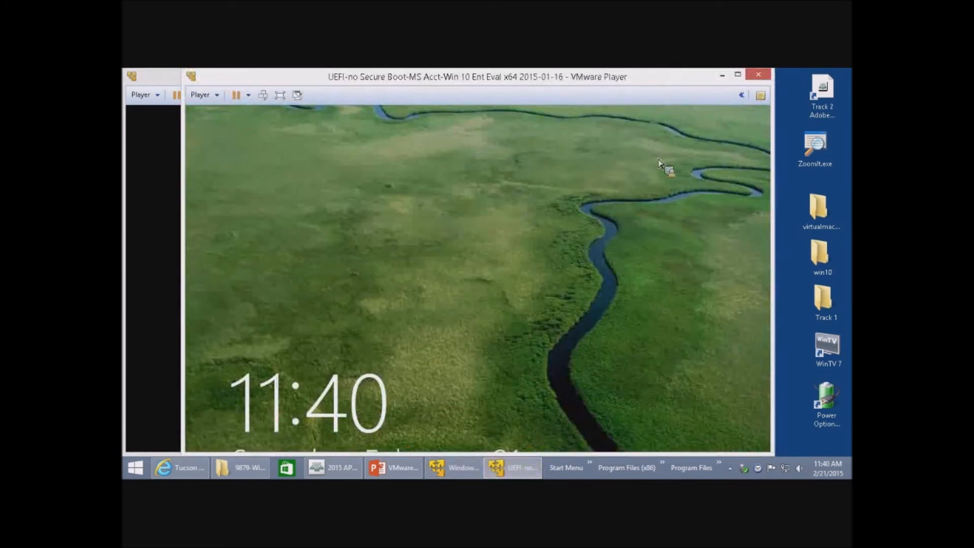
pyautogui.click(537, 216)
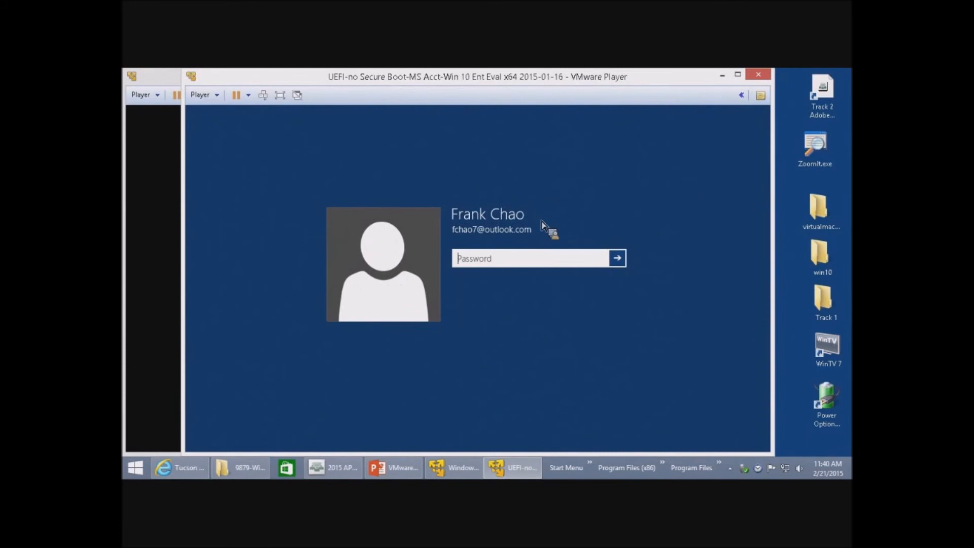
pyautogui.click(764, 76)
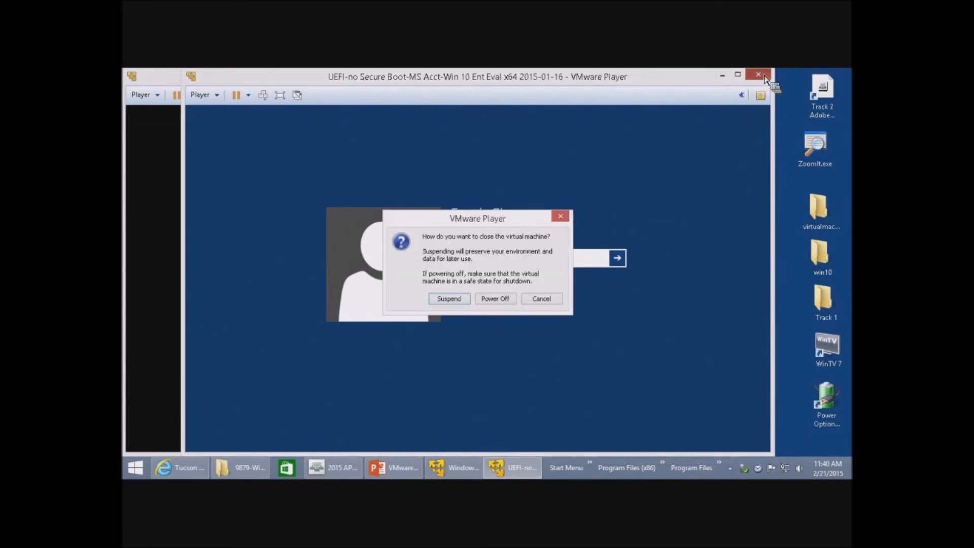
pyautogui.click(503, 299)
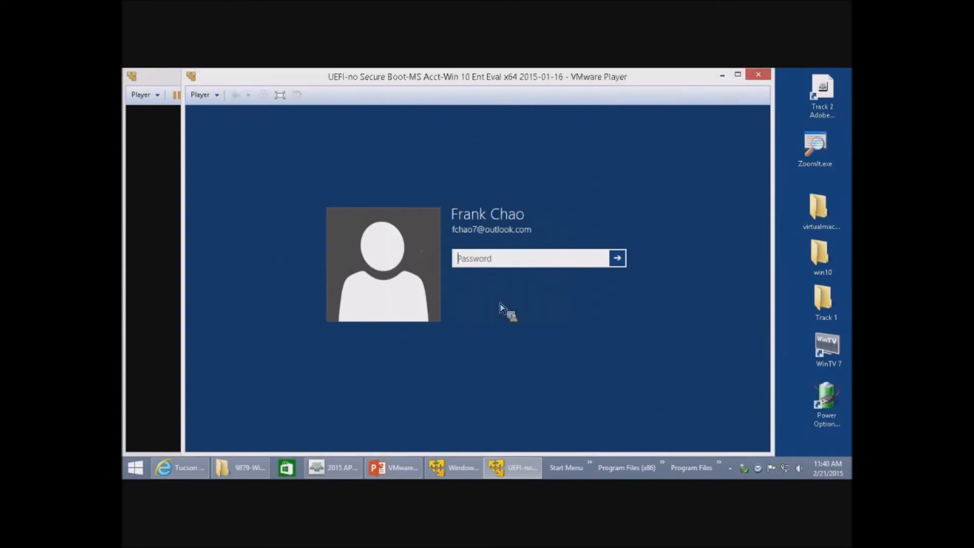
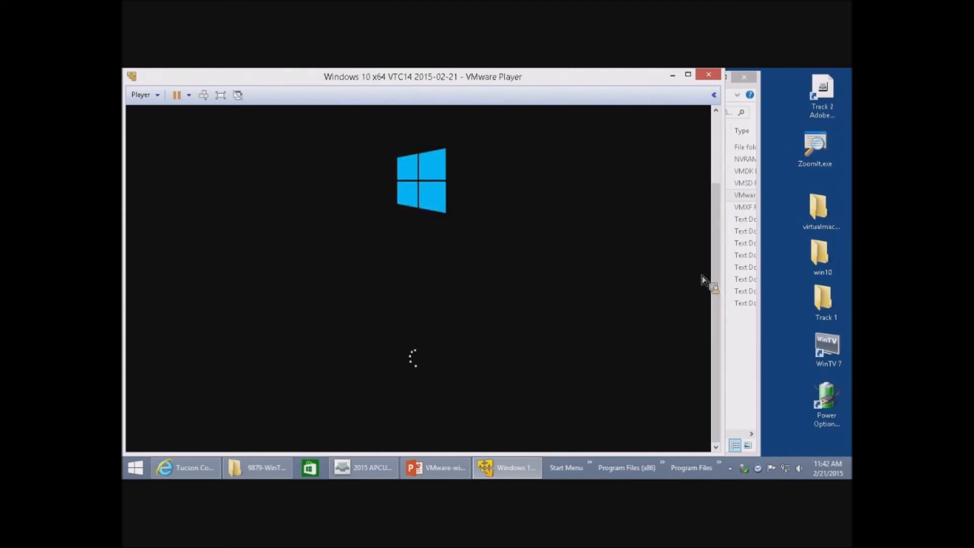
# Close the File Explorer window showing the 9879-WinTV-UEFI-no Secure Boot folder.
pyautogui.click(820, 216)
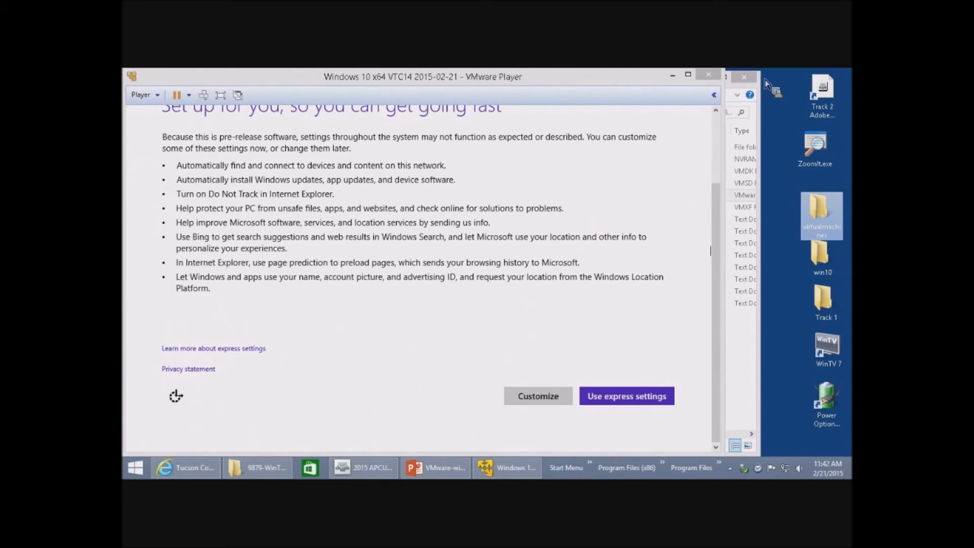
pyautogui.click(745, 86)
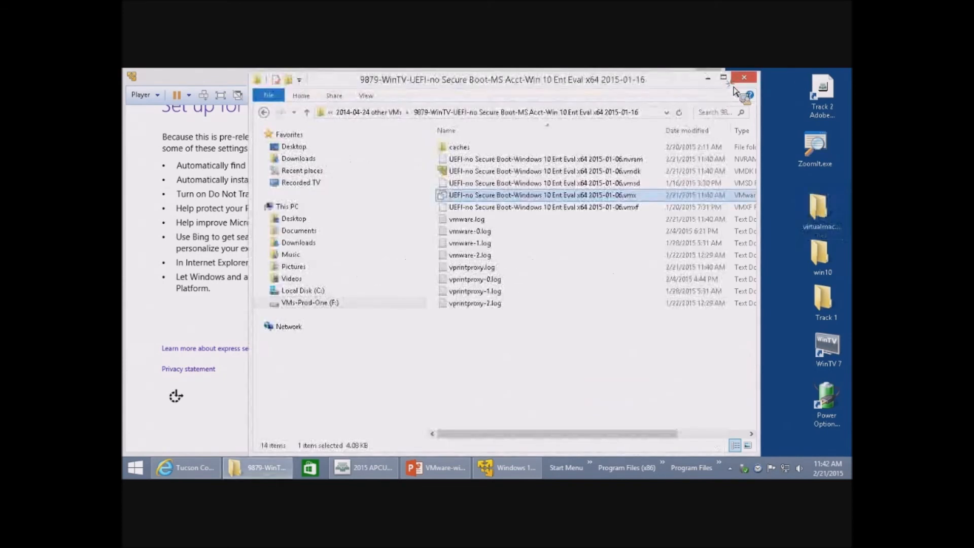
pyautogui.click(750, 82)
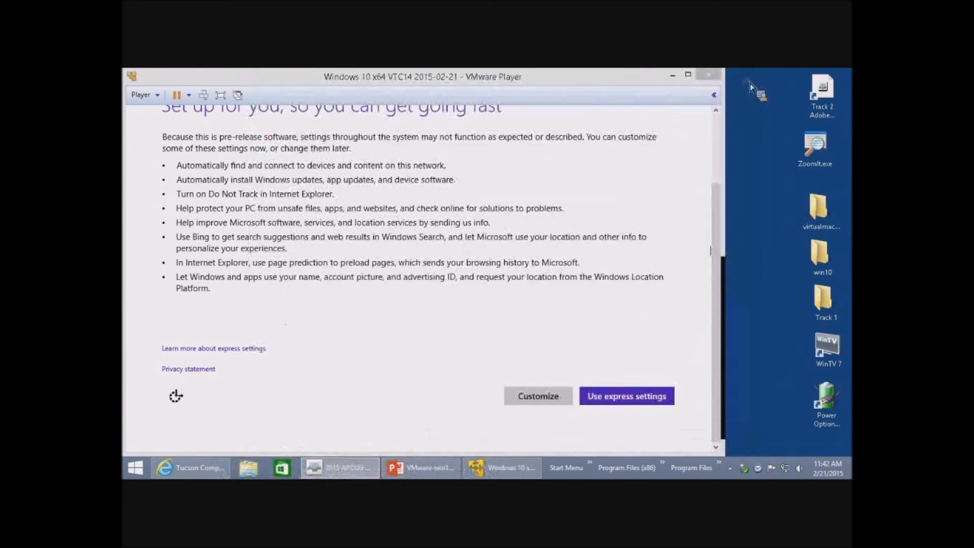
# Choose to customize the Windows 10 setup settings and answer Yes to device discovery for home or work networks.
pyautogui.click(630, 352)
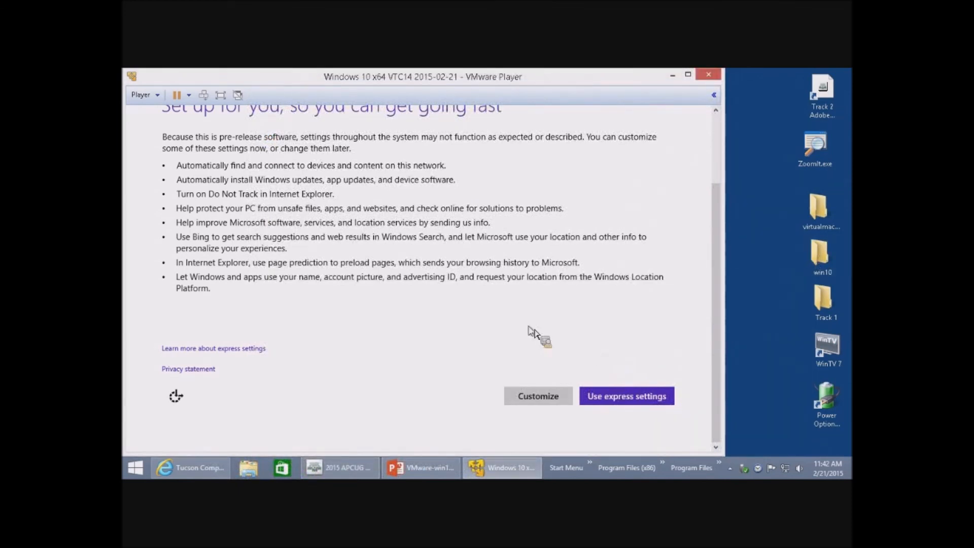
pyautogui.click(545, 403)
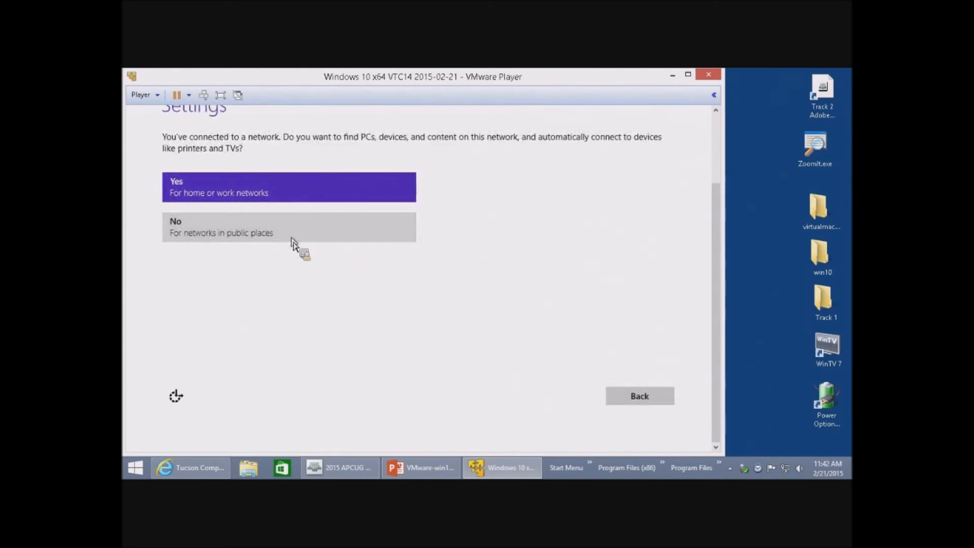
pyautogui.click(325, 189)
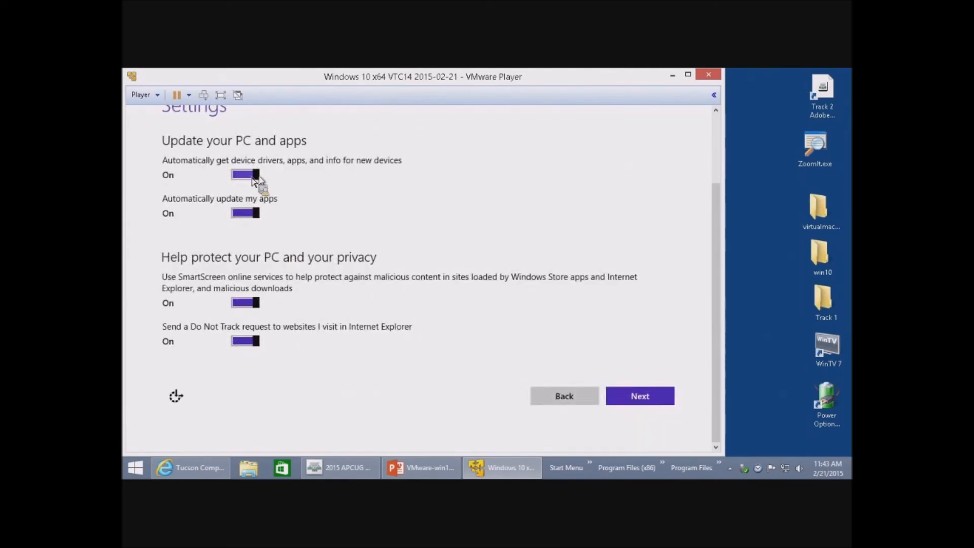
# Turn off automatic device drivers and info, app updates, SmartScreen and Internet Explorer compatibility lists, and continue to the information-sharing settings.
pyautogui.moveTo(260, 178); pyautogui.dragTo(242, 183)
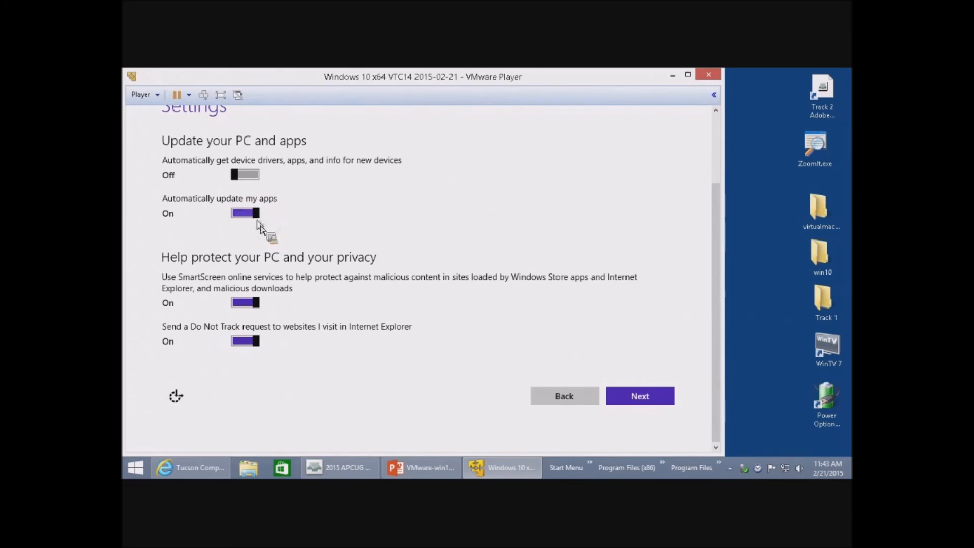
pyautogui.click(247, 213)
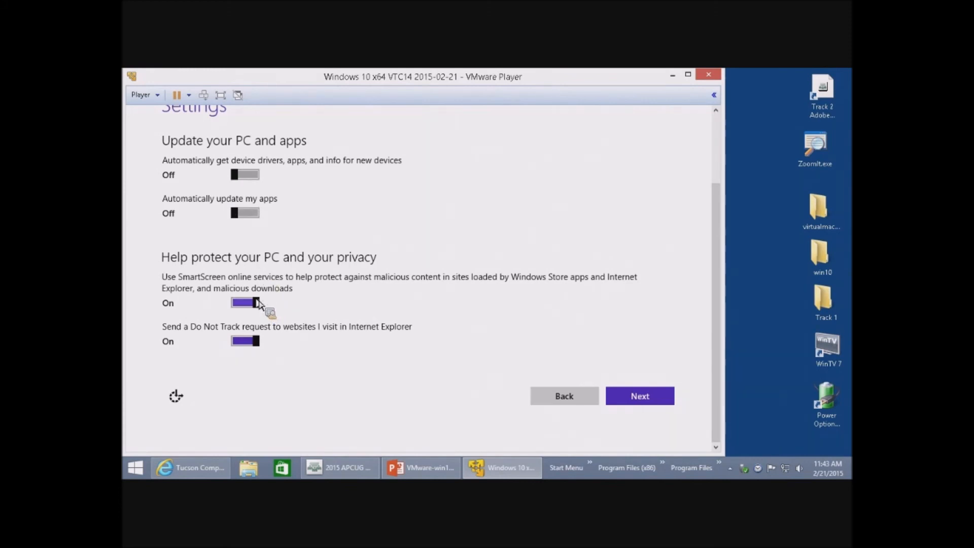
pyautogui.click(258, 303)
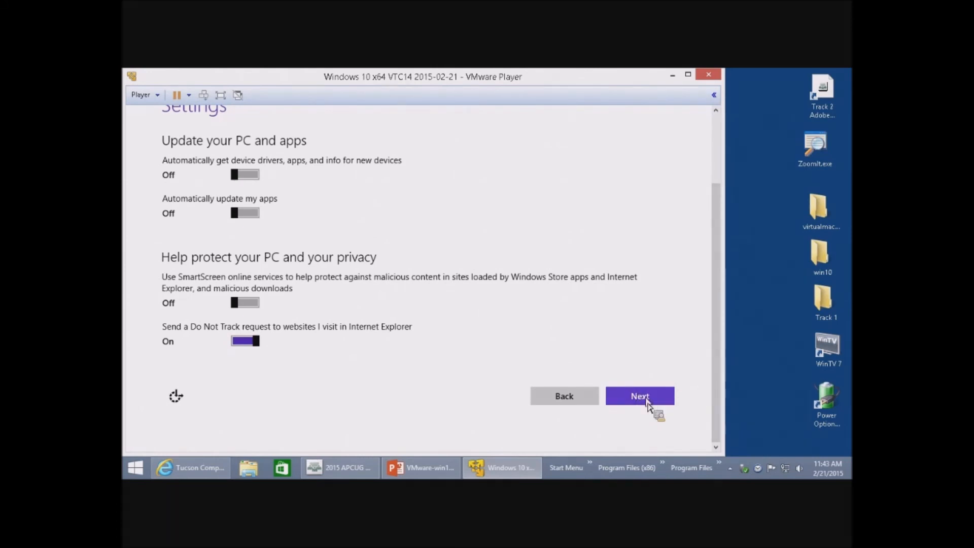
pyautogui.click(644, 397)
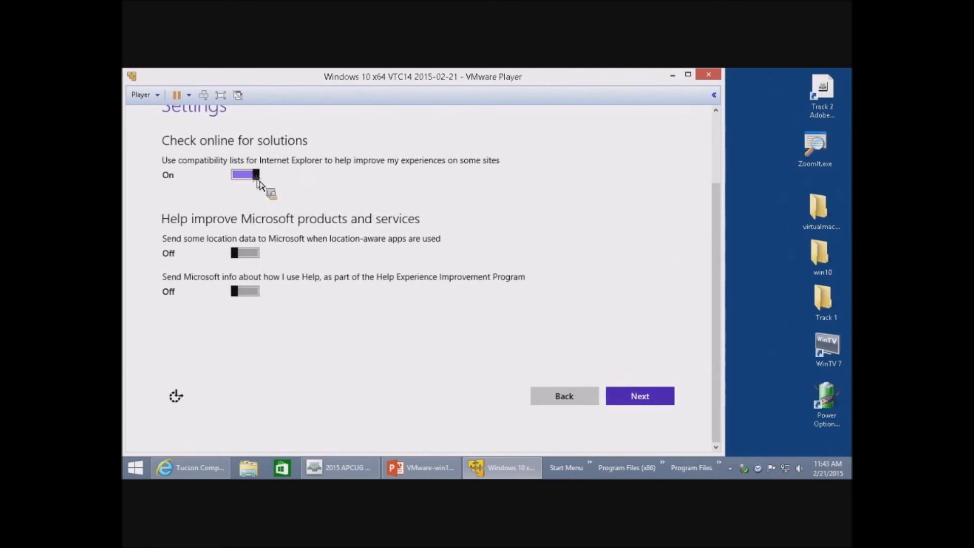
pyautogui.click(253, 178)
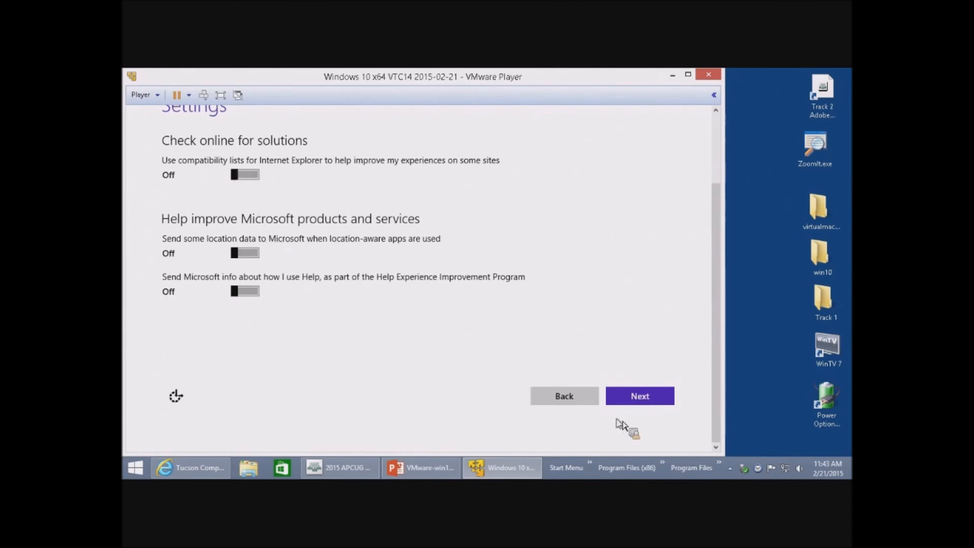
pyautogui.click(651, 397)
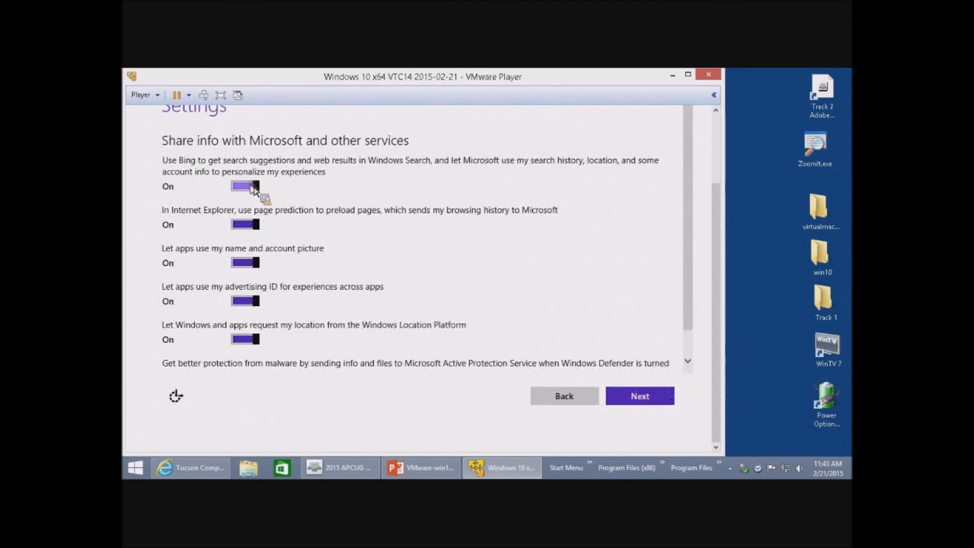
# Turn off all the options for sharing info with Microsoft and other services, including the Active Protection Service option, and continue.
pyautogui.click(252, 187)
pyautogui.click(246, 225)
pyautogui.click(256, 263)
pyautogui.click(237, 301)
pyautogui.click(255, 340)
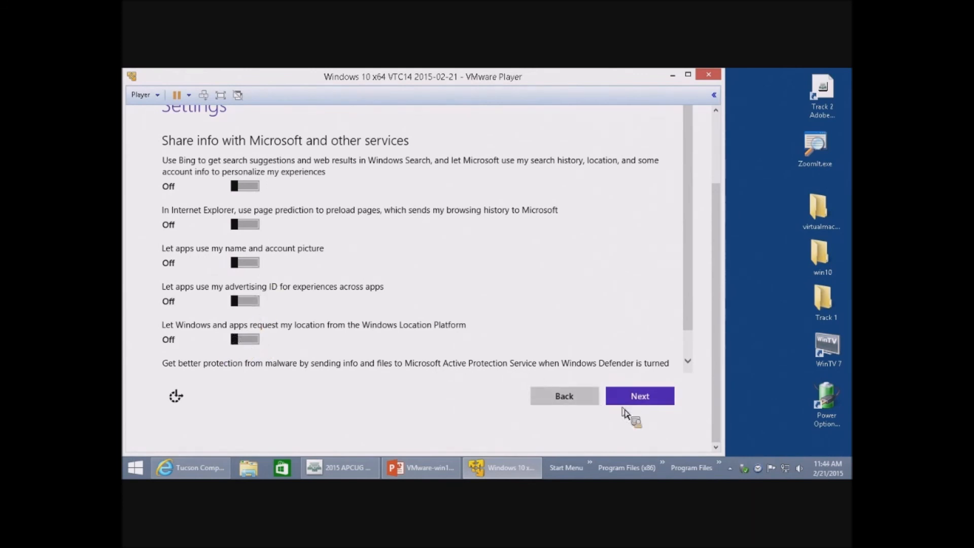
pyautogui.moveTo(686, 320); pyautogui.dragTo(682, 367)
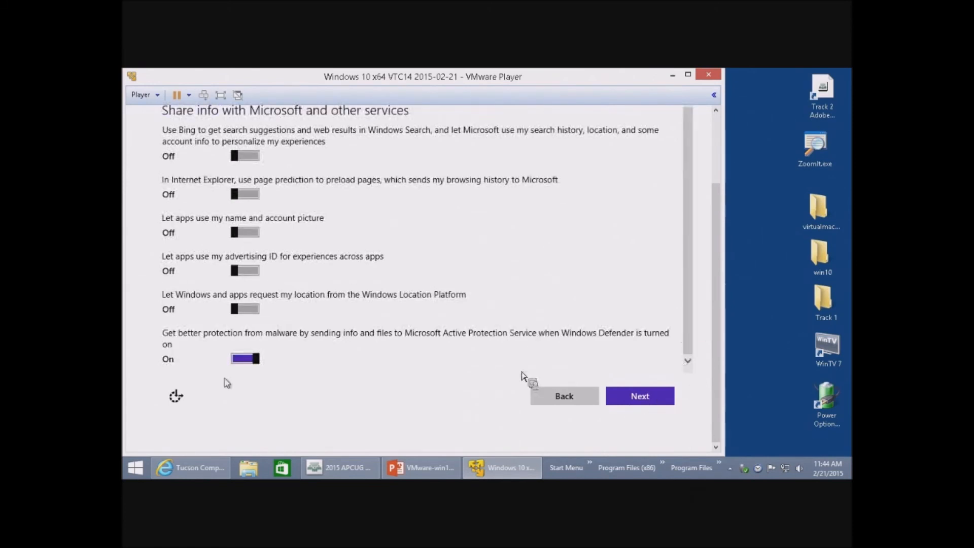
pyautogui.click(254, 361)
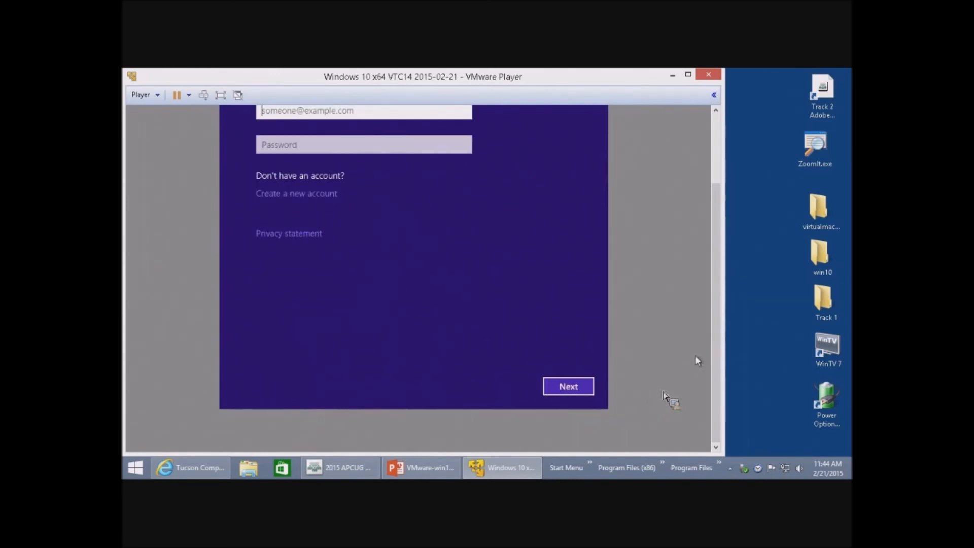
# Choose to create a new account instead of signing in with Microsoft, and bypass its form to reach the local account setup.
pyautogui.moveTo(716, 358); pyautogui.dragTo(706, 294)
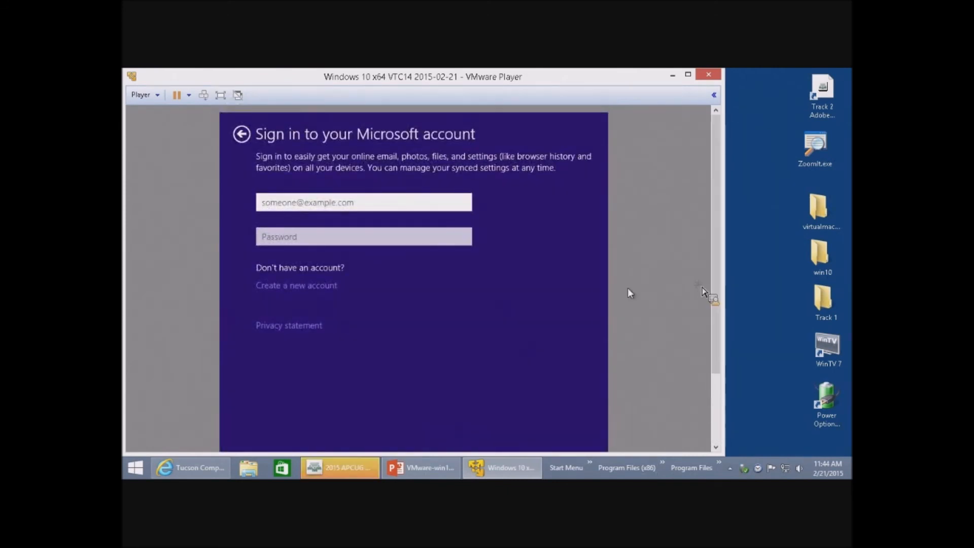
pyautogui.click(296, 287)
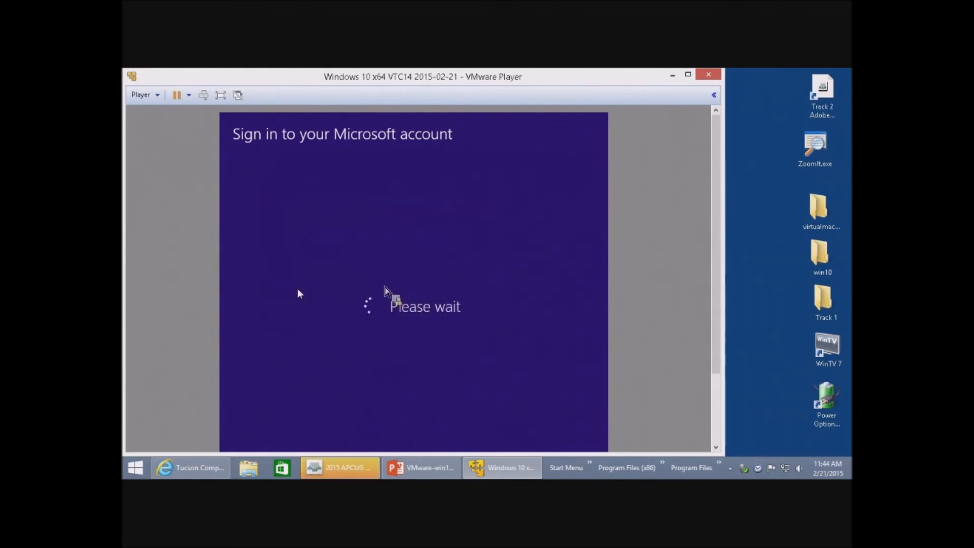
pyautogui.moveTo(712, 280); pyautogui.dragTo(708, 335)
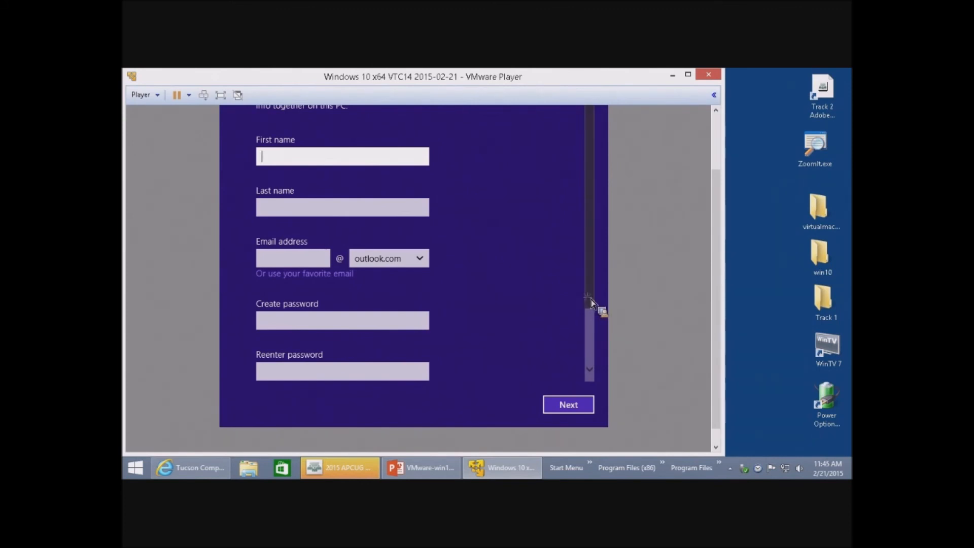
pyautogui.scroll(-2, 591, 304)
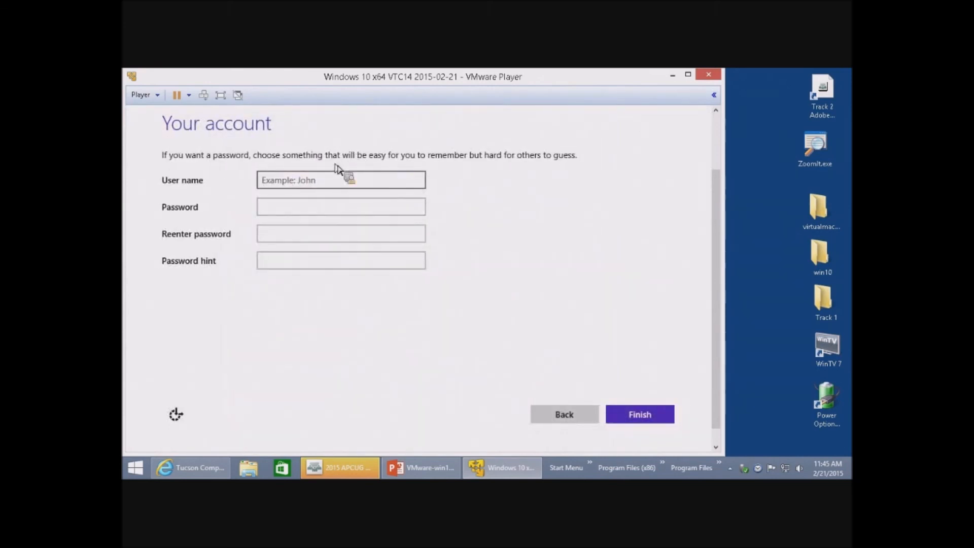
# Set the local account's user name to testuser.
pyautogui.write('testus')
pyautogui.write('re')
pyautogui.press('BackSpace')
pyautogui.press('BackSpace')
pyautogui.press('BackSpace')
pyautogui.write('ser')
pyautogui.press('Tab')
# Enter and reenter the account password, set the password hint to wordpass, and finish the account setup.
pyautogui.write('••••••••')
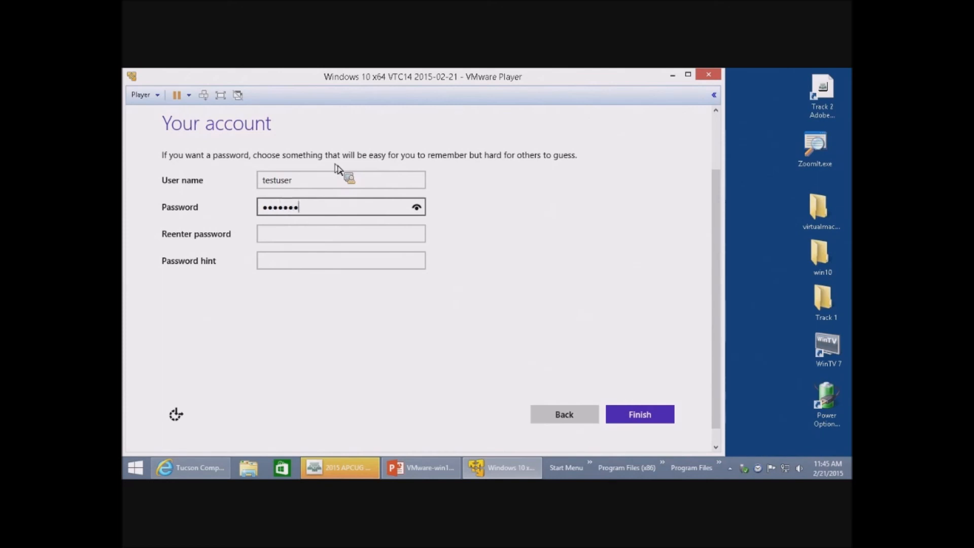
pyautogui.press('Tab')
pyautogui.write('••••')
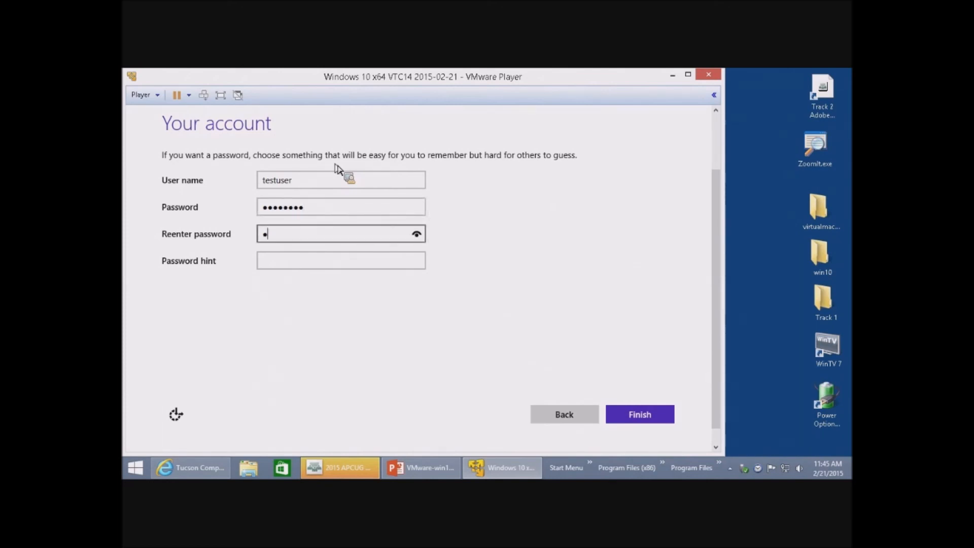
pyautogui.write('••••')
pyautogui.press('Tab')
pyautogui.write('wor')
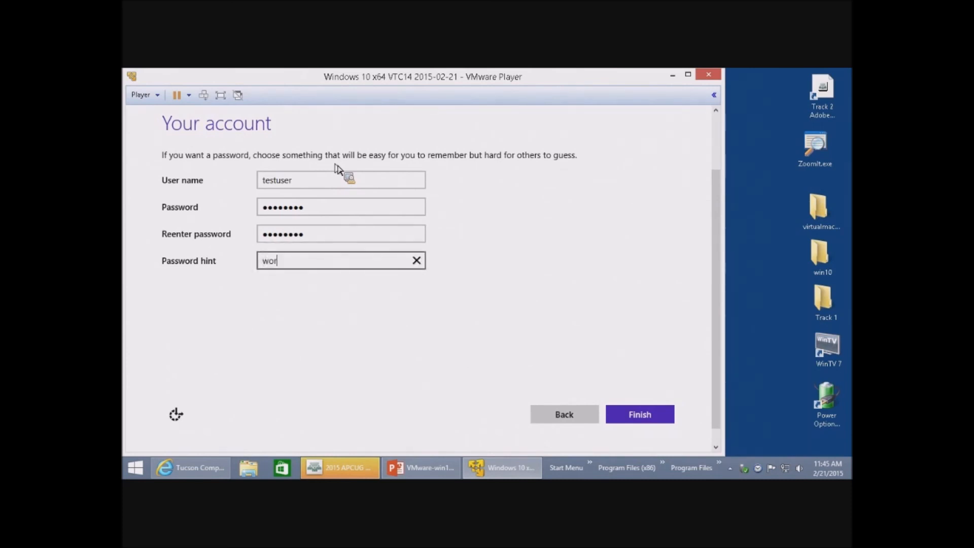
pyautogui.write('dpass')
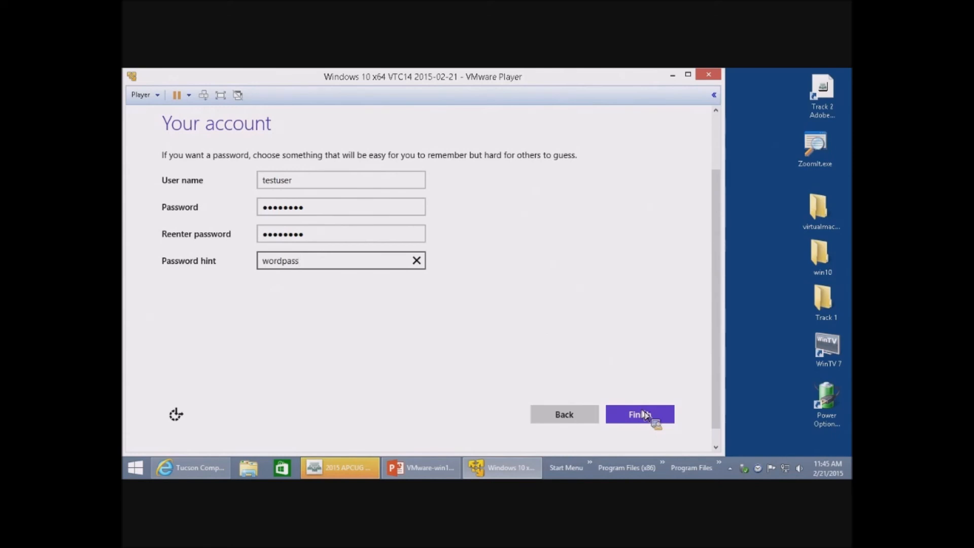
pyautogui.click(644, 414)
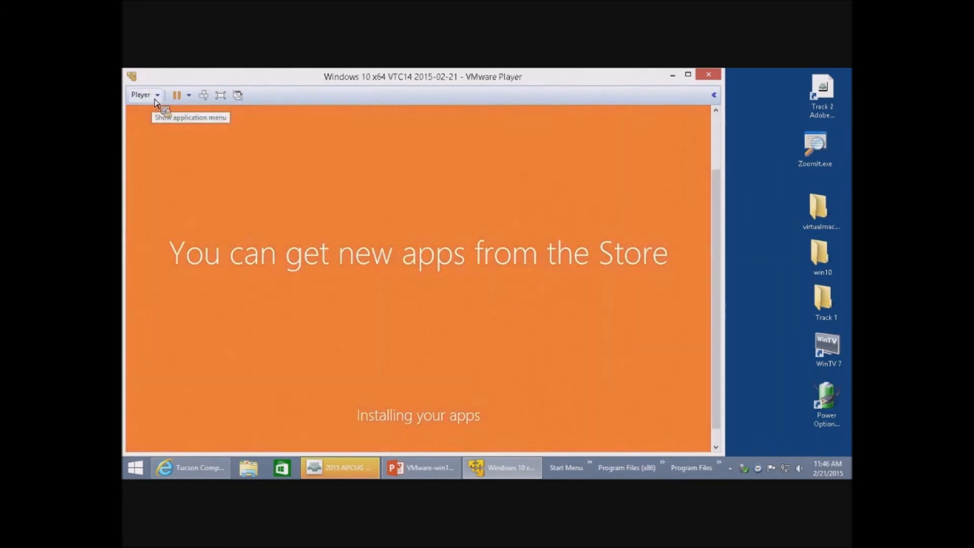
# Start the VMware Tools installation for the Windows 10 virtual machine.
pyautogui.click(156, 96)
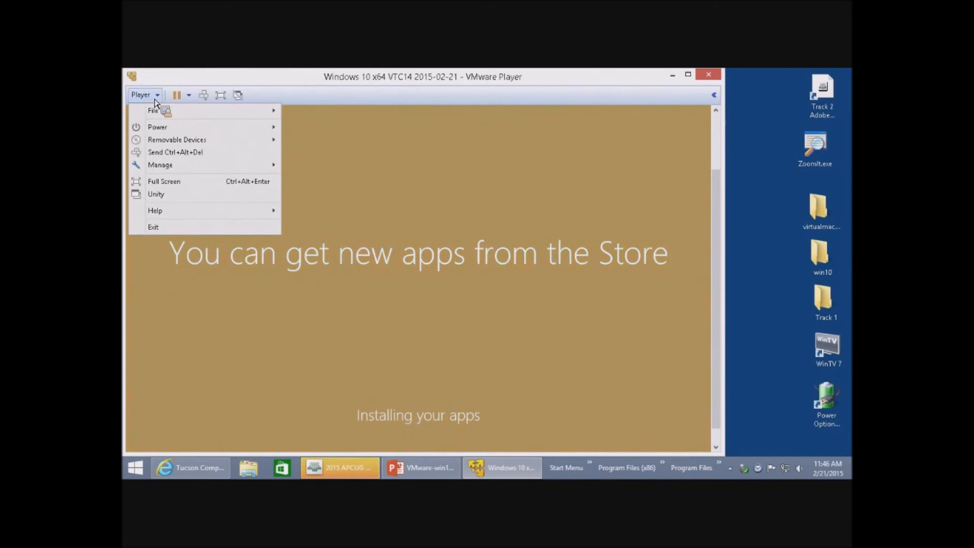
pyautogui.moveTo(199, 167)
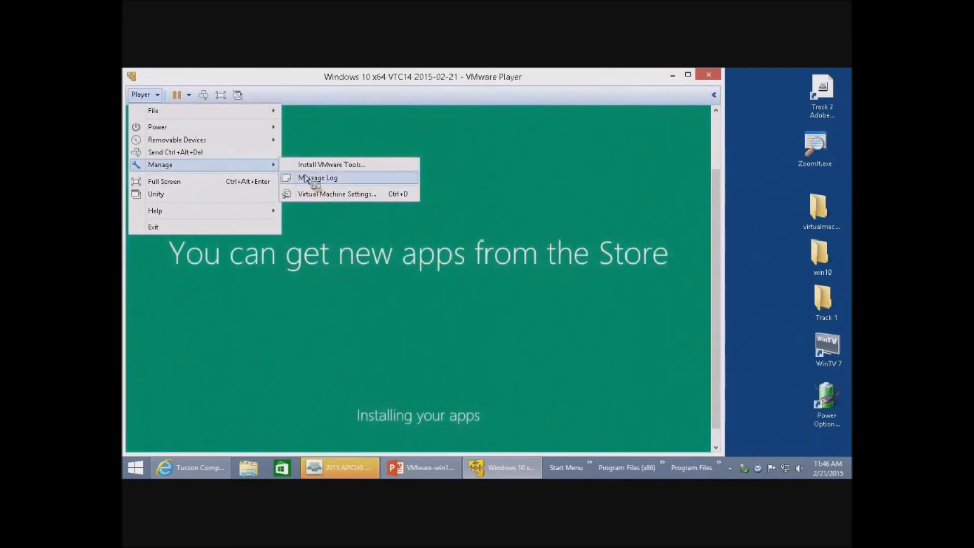
pyautogui.click(336, 167)
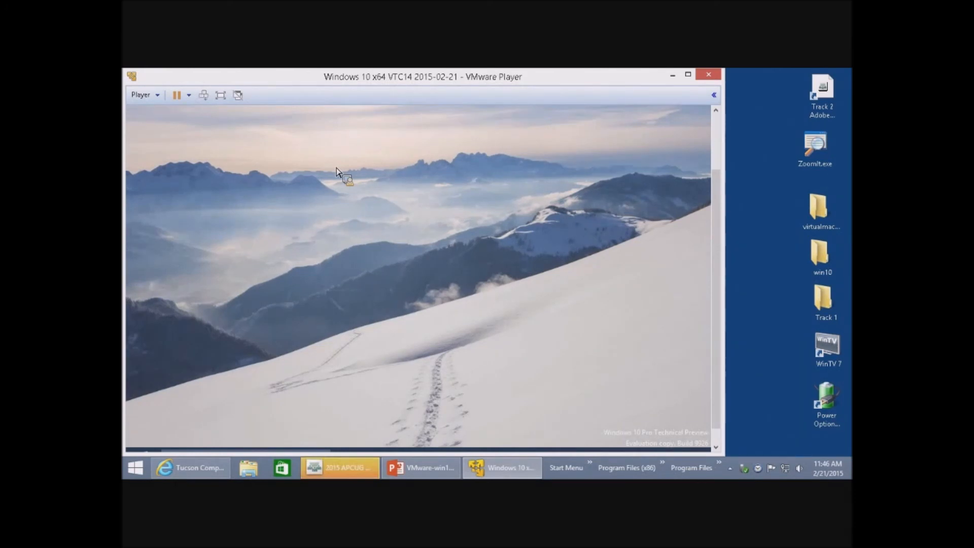
# Open the virtual machine's Personalization settings and try to apply the dark blue swatch from Solid Colors as the desktop background.
pyautogui.rightClick(470, 297)
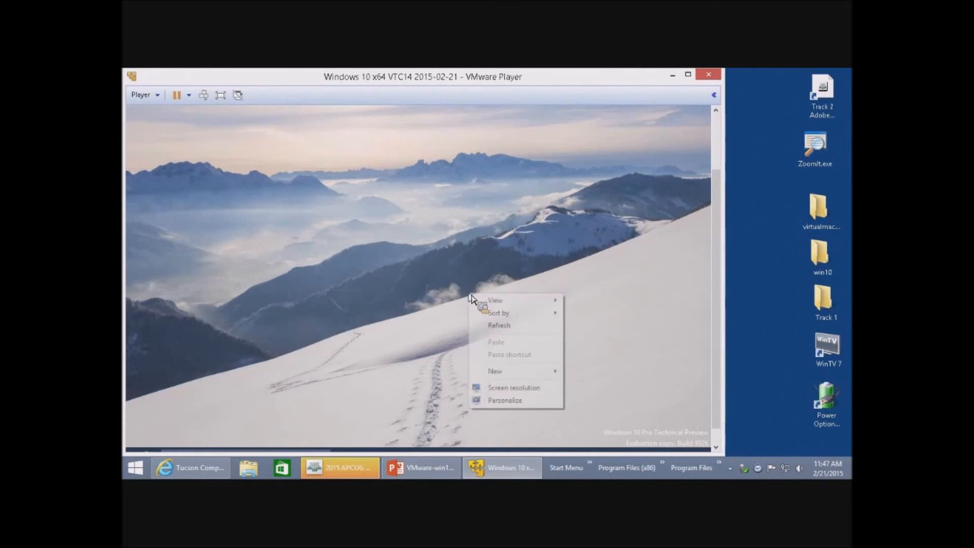
pyautogui.click(504, 401)
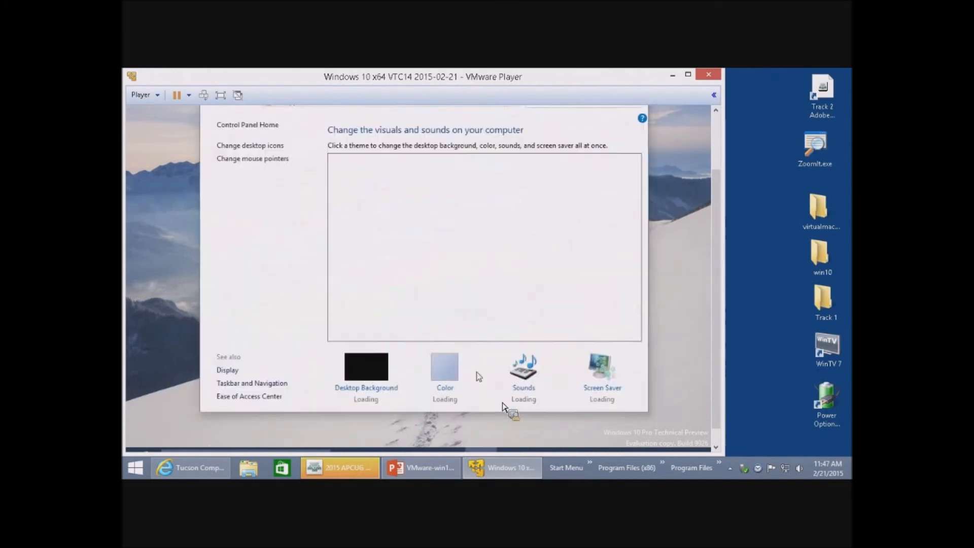
pyautogui.click(372, 365)
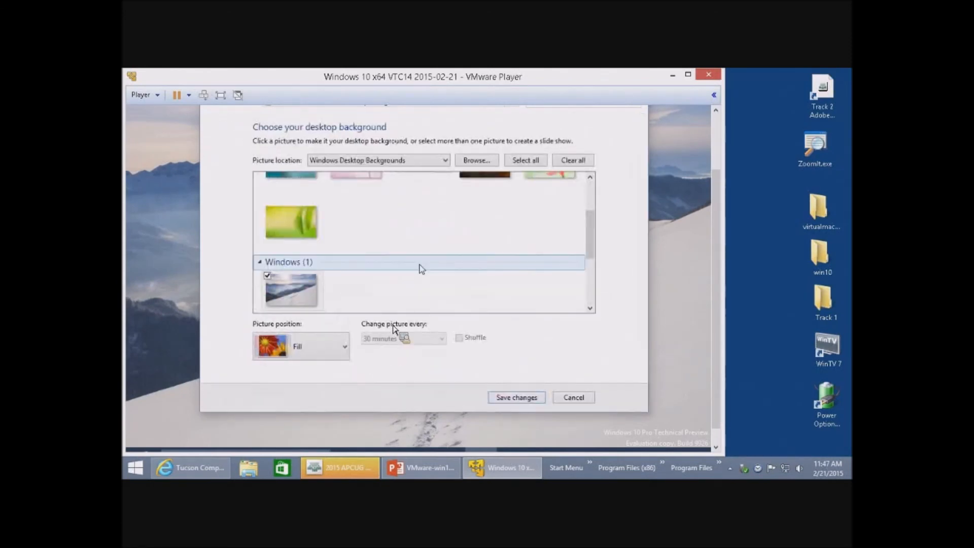
pyautogui.click(445, 162)
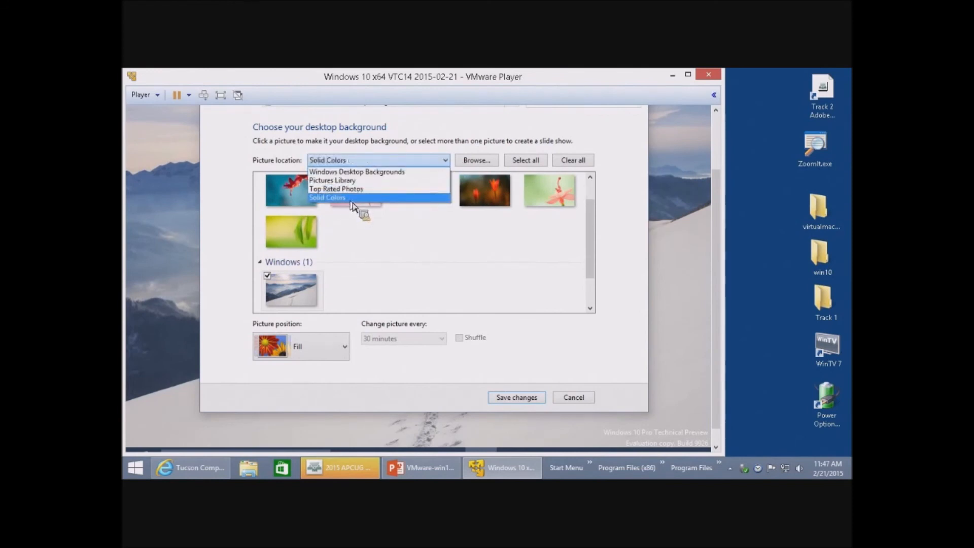
pyautogui.click(351, 201)
pyautogui.click(509, 199)
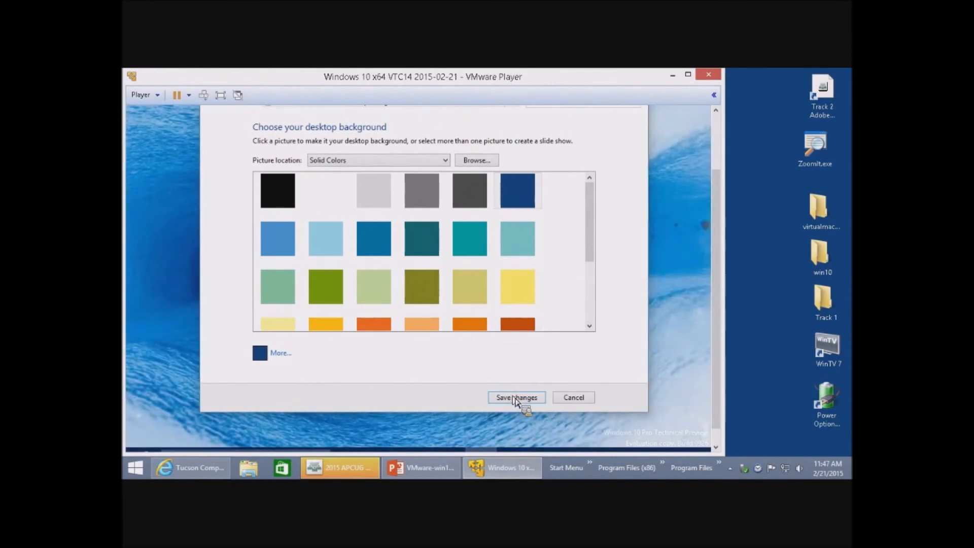
pyautogui.click(514, 398)
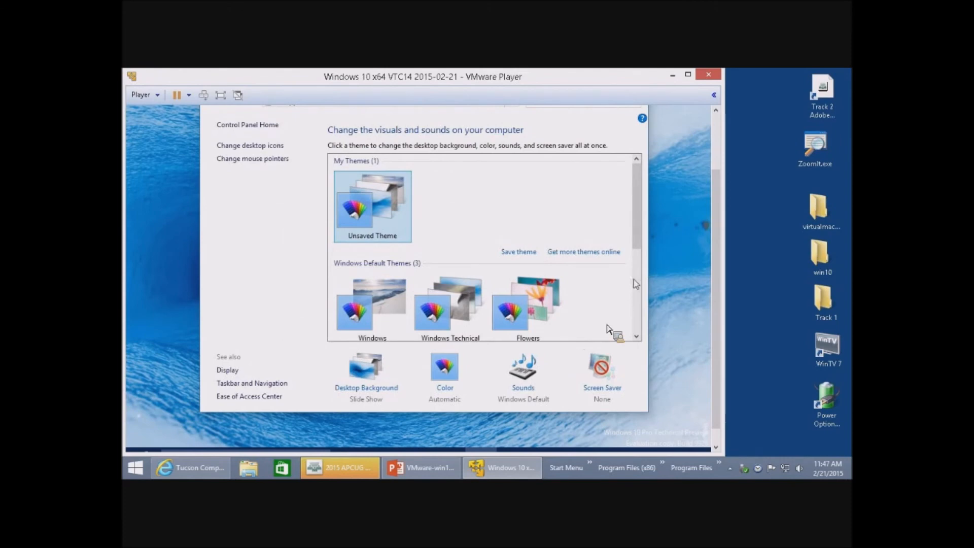
# Set the desktop background to dark blue from Solid Colors, save the change and close the Personalization window.
pyautogui.click(383, 362)
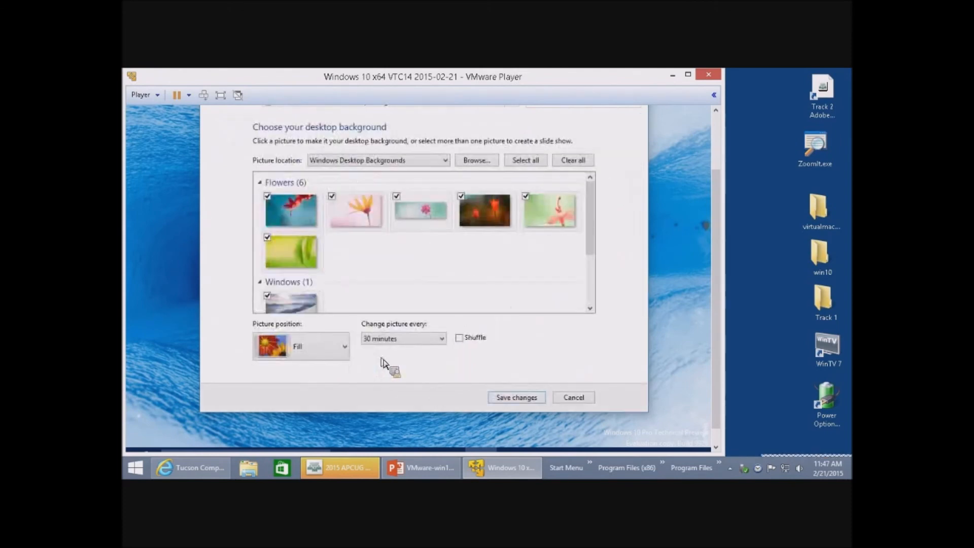
pyautogui.click(439, 162)
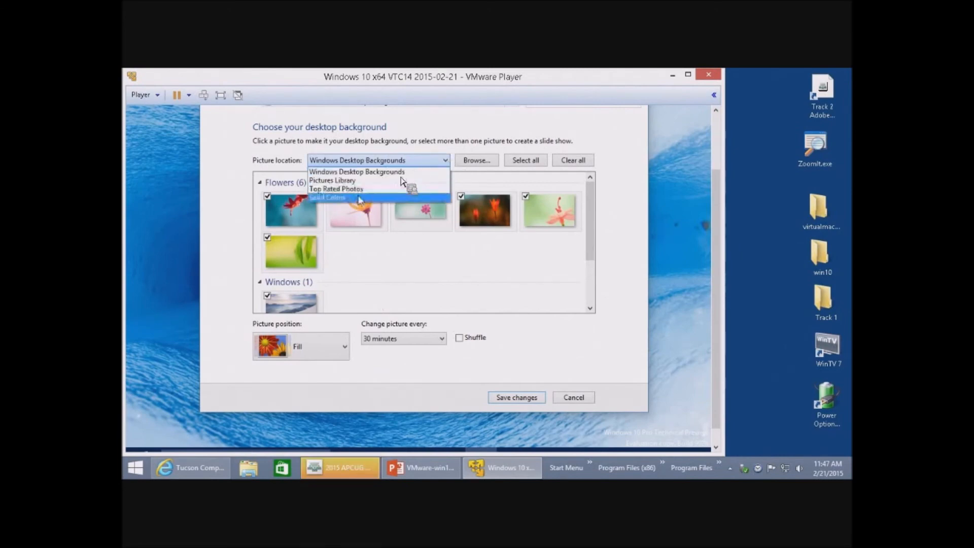
pyautogui.click(359, 197)
pyautogui.click(523, 192)
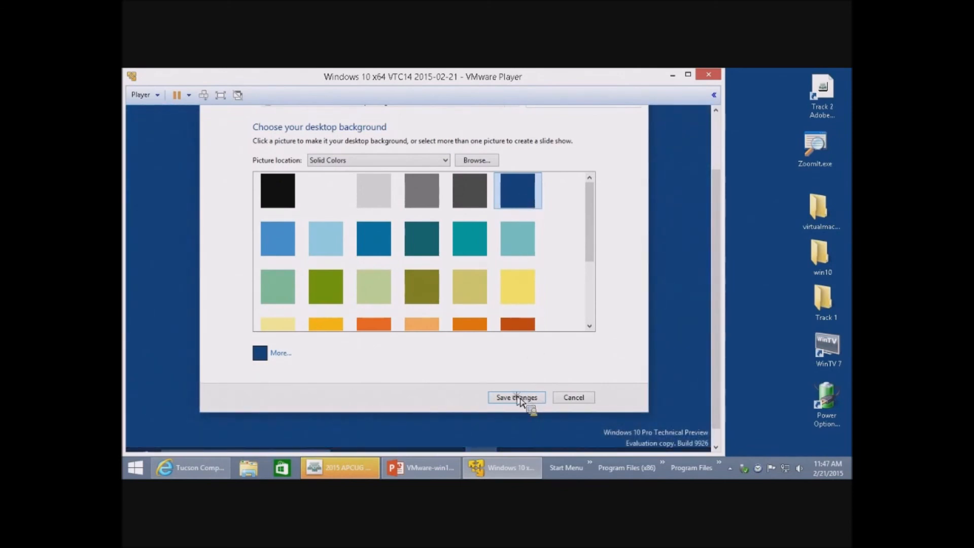
pyautogui.click(517, 397)
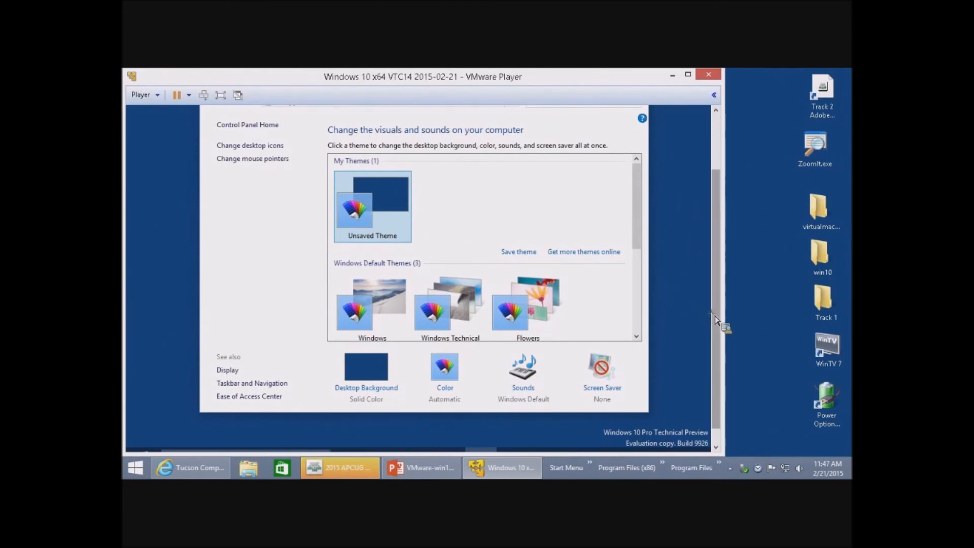
pyautogui.scroll(3, 715, 320)
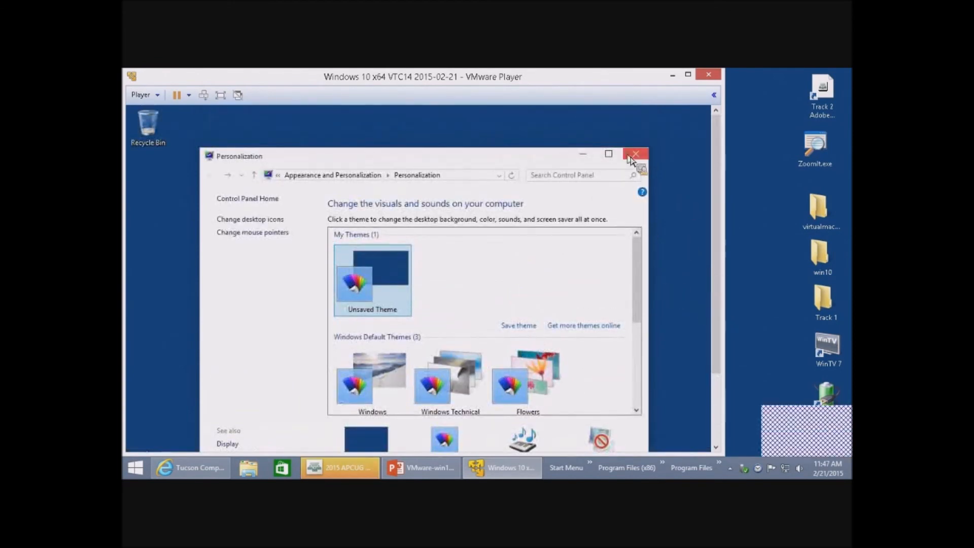
pyautogui.click(629, 158)
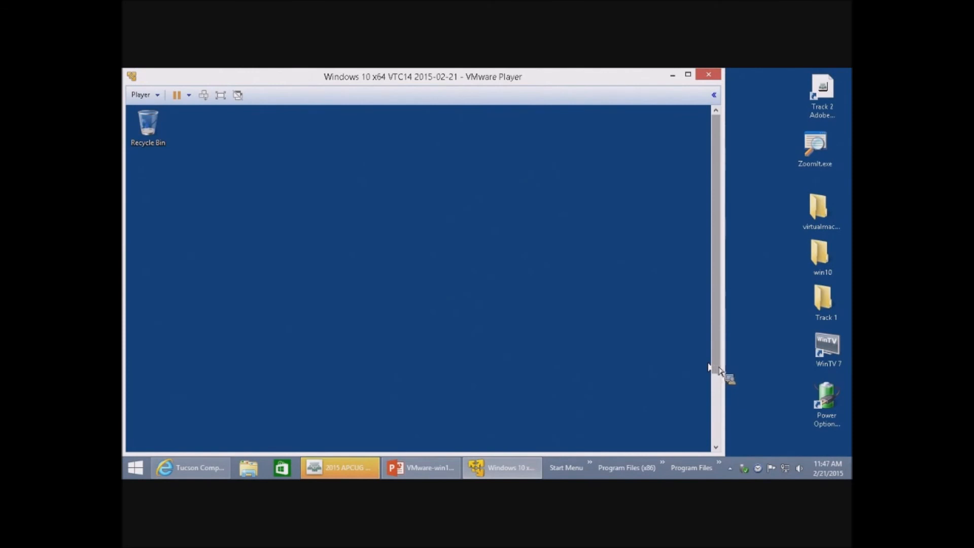
# Open File Explorer inside the virtual machine and display the contents of the VMware Tools DVD drive (D:).
pyautogui.moveTo(716, 372); pyautogui.dragTo(713, 441)
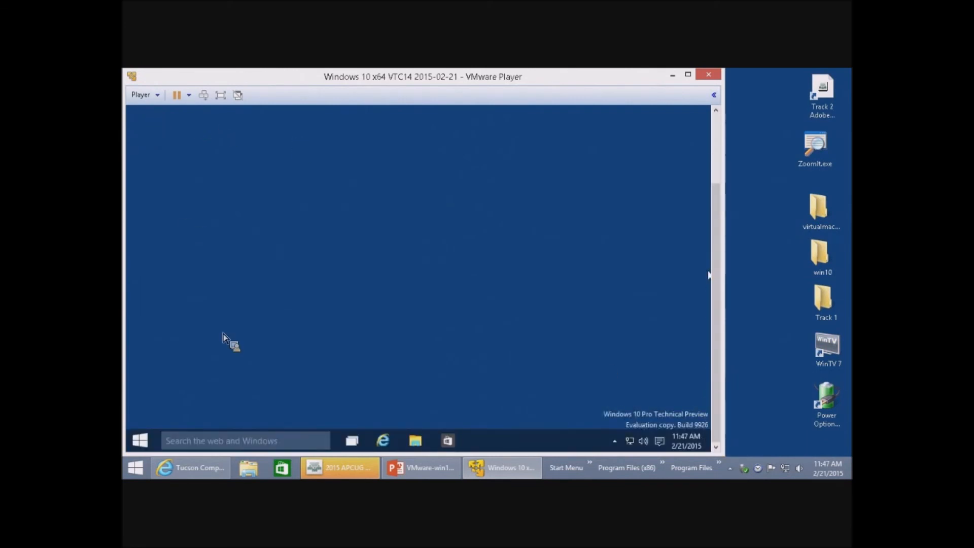
pyautogui.click(415, 441)
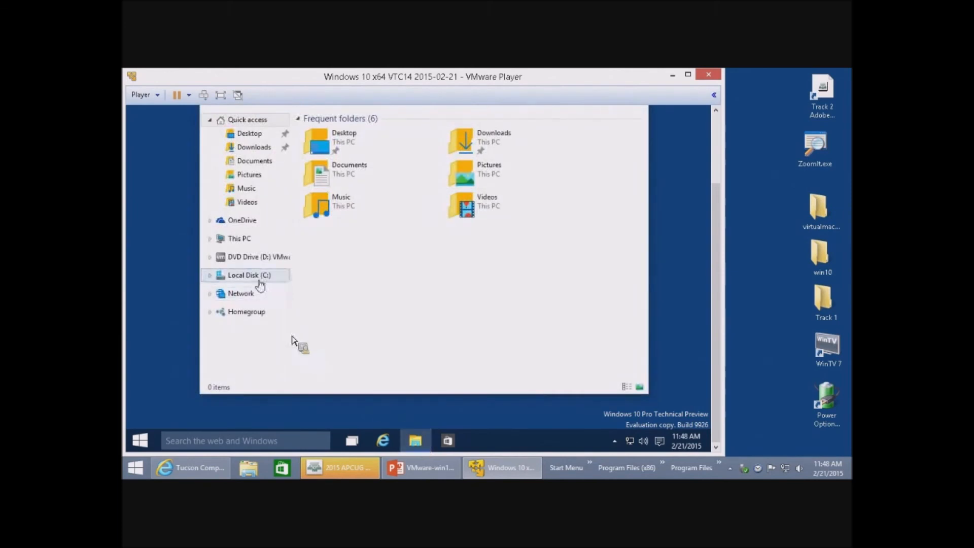
pyautogui.click(270, 260)
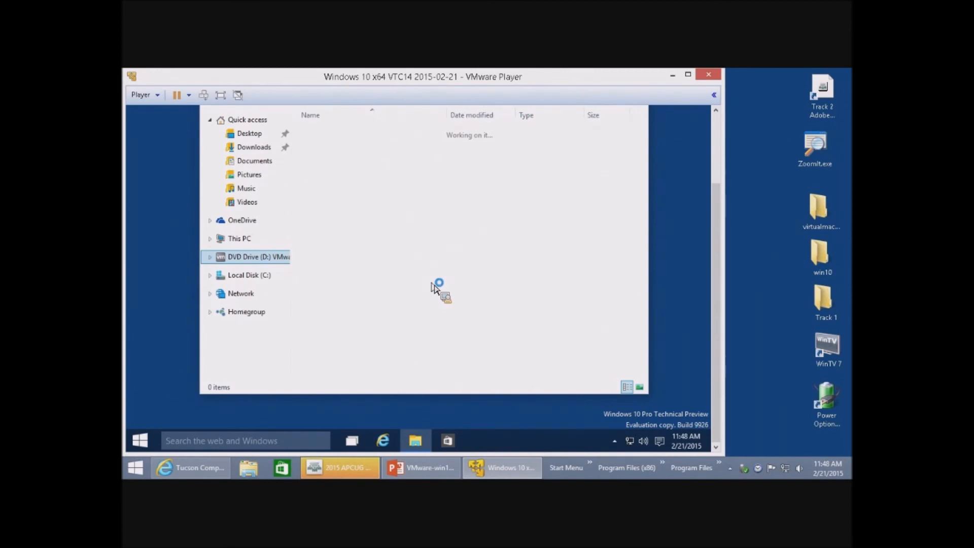
pyautogui.moveTo(715, 314); pyautogui.dragTo(742, 288)
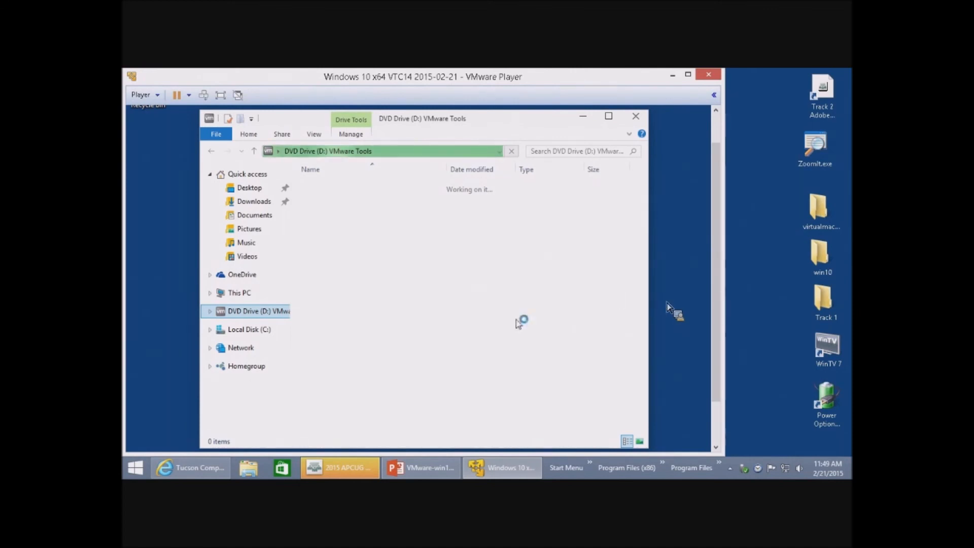
pyautogui.click(255, 313)
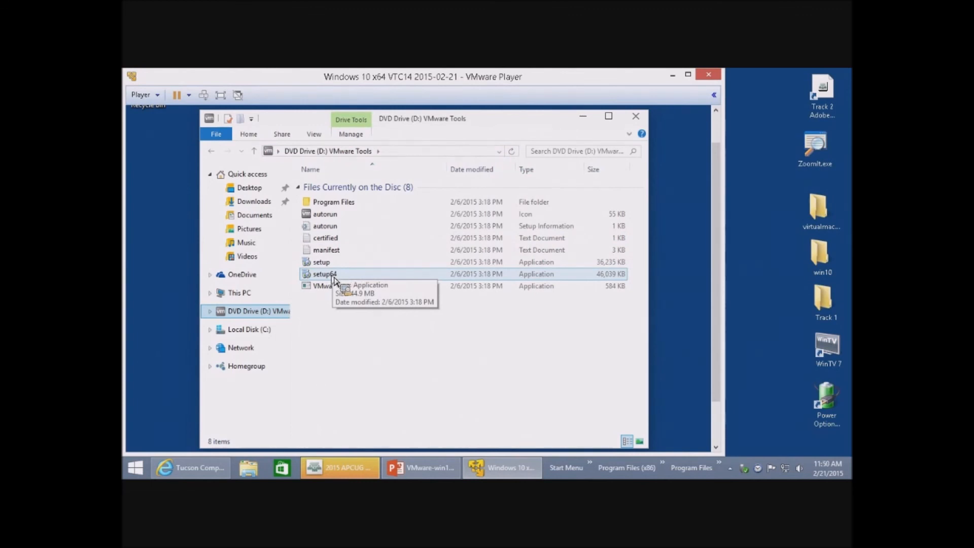
# Run setup64 from the VMware Tools disc as administrator and allow it to make changes to the computer.
pyautogui.click(333, 277)
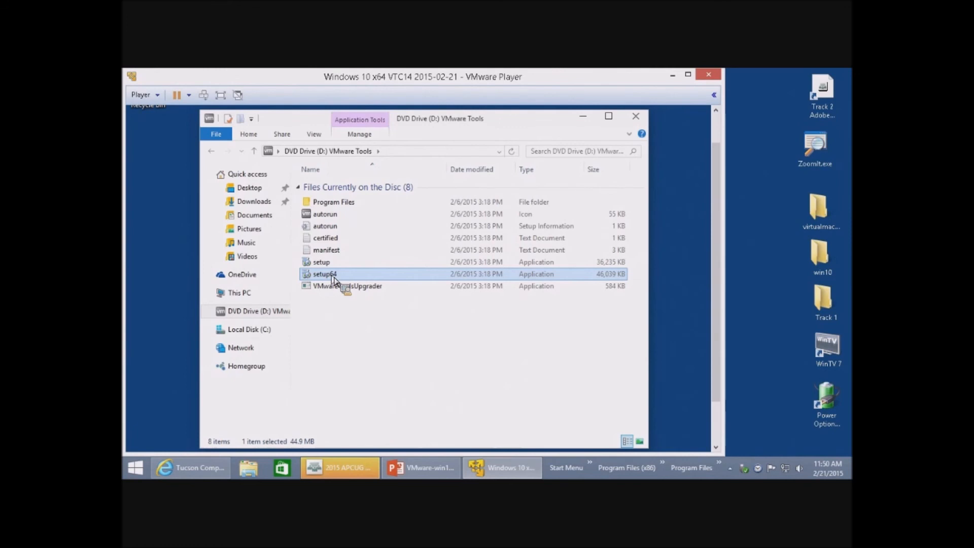
pyautogui.rightClick(332, 280)
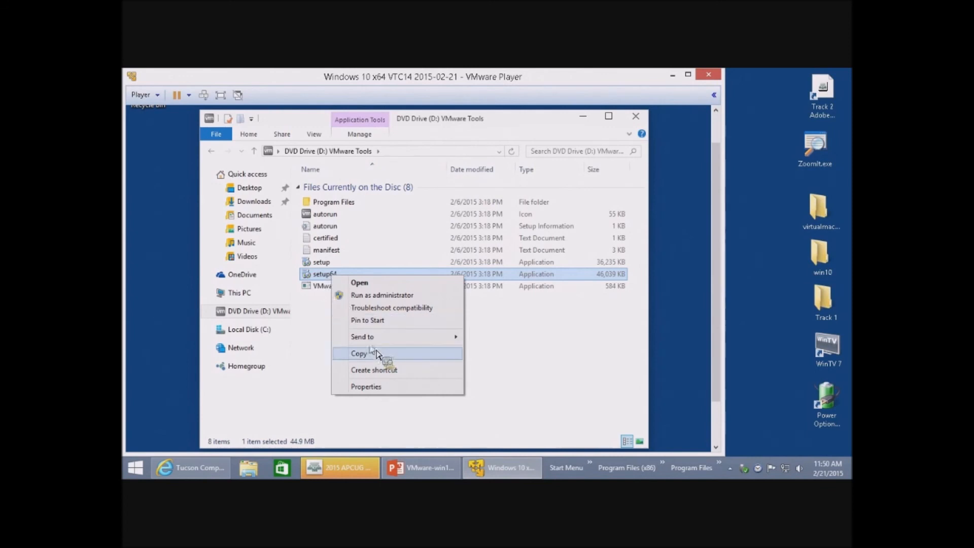
pyautogui.click(374, 295)
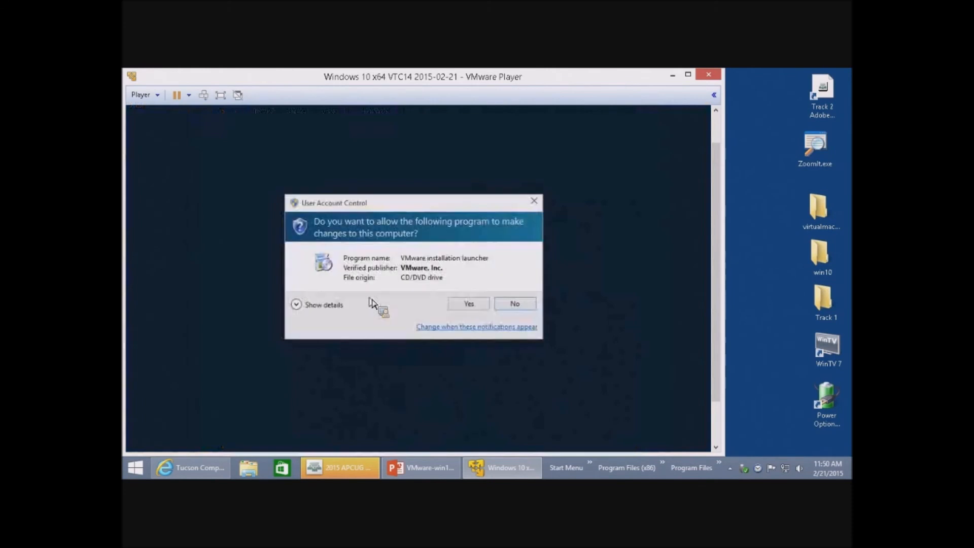
pyautogui.click(469, 305)
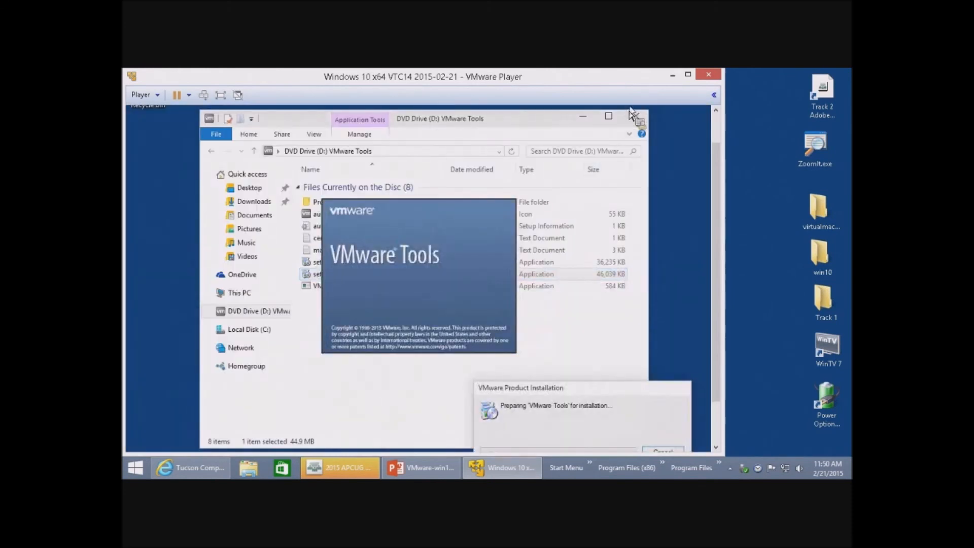
# Minimize the VMware Player window to show the host desktop.
pyautogui.click(673, 76)
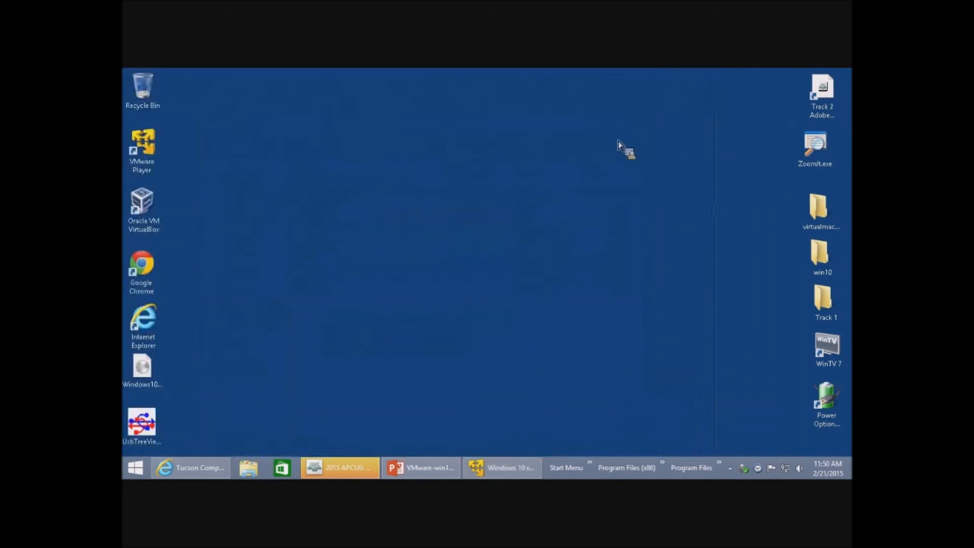
pyautogui.moveTo(457, 471)
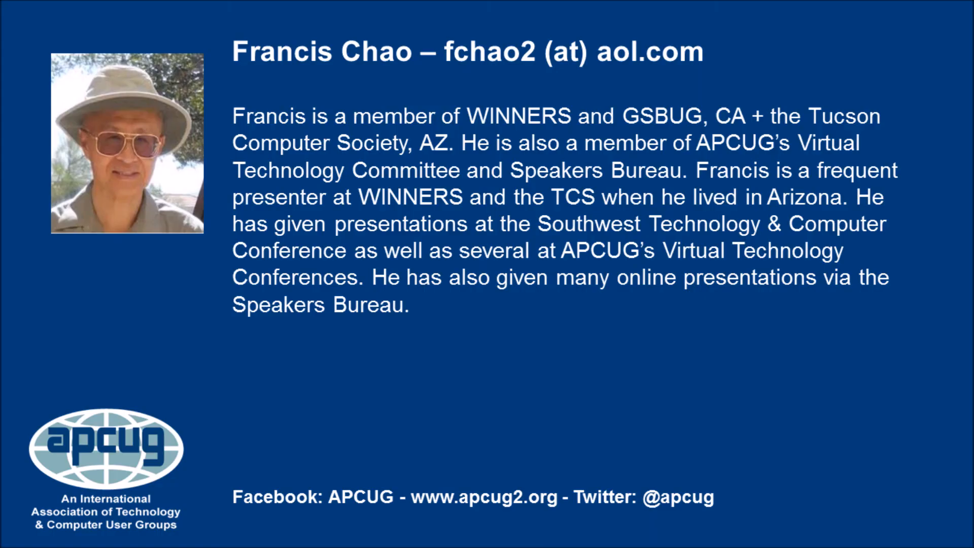